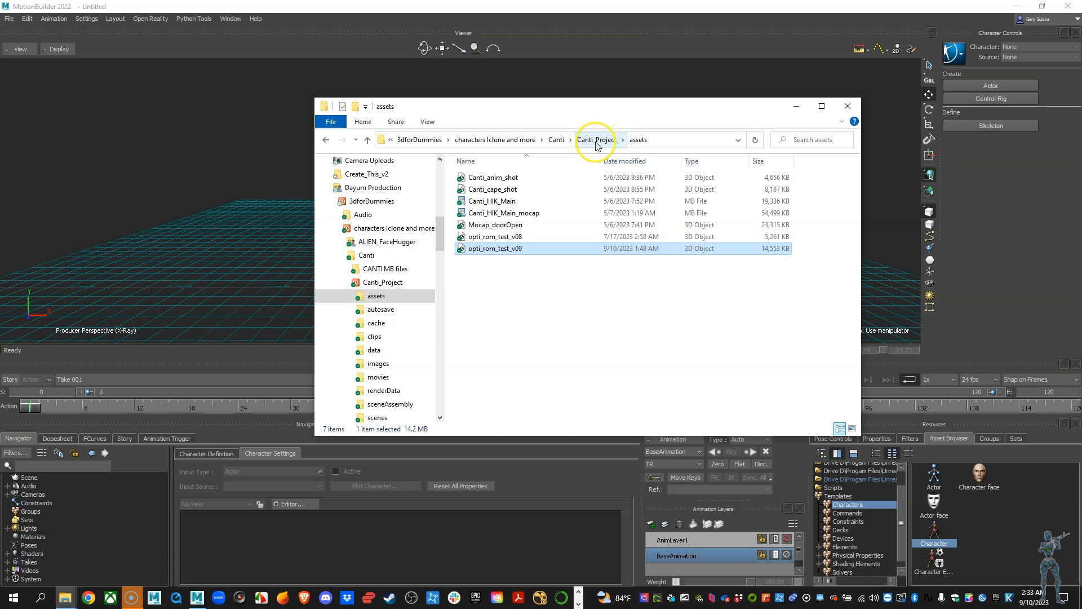
Open the scenes folder inside the Canti_Project folder.
{"action": "left_click", "coordinate": [597, 141]}
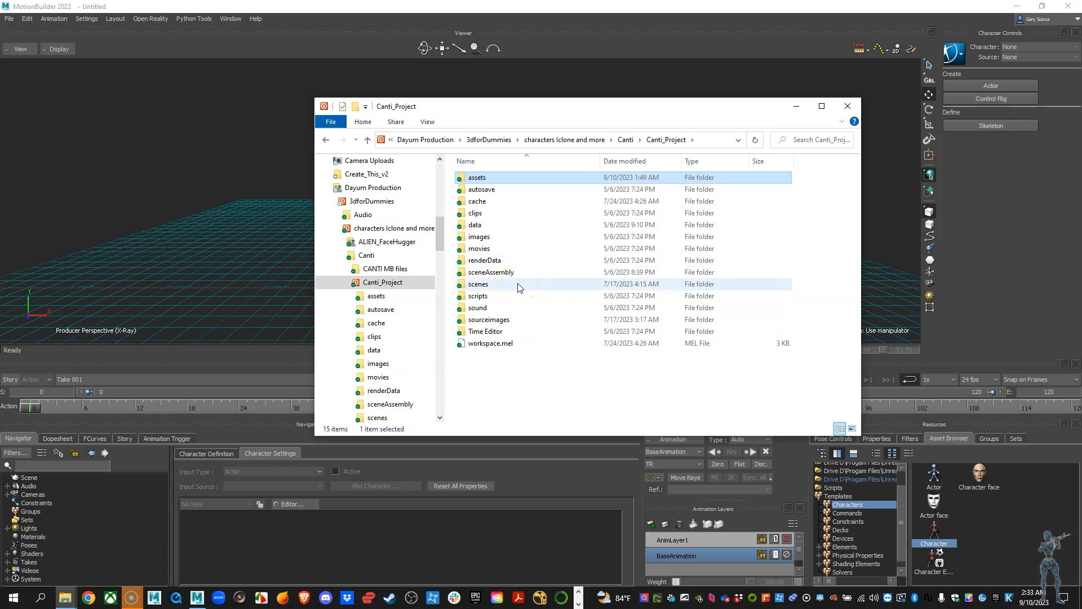
{"action": "left_click", "coordinate": [476, 284]}
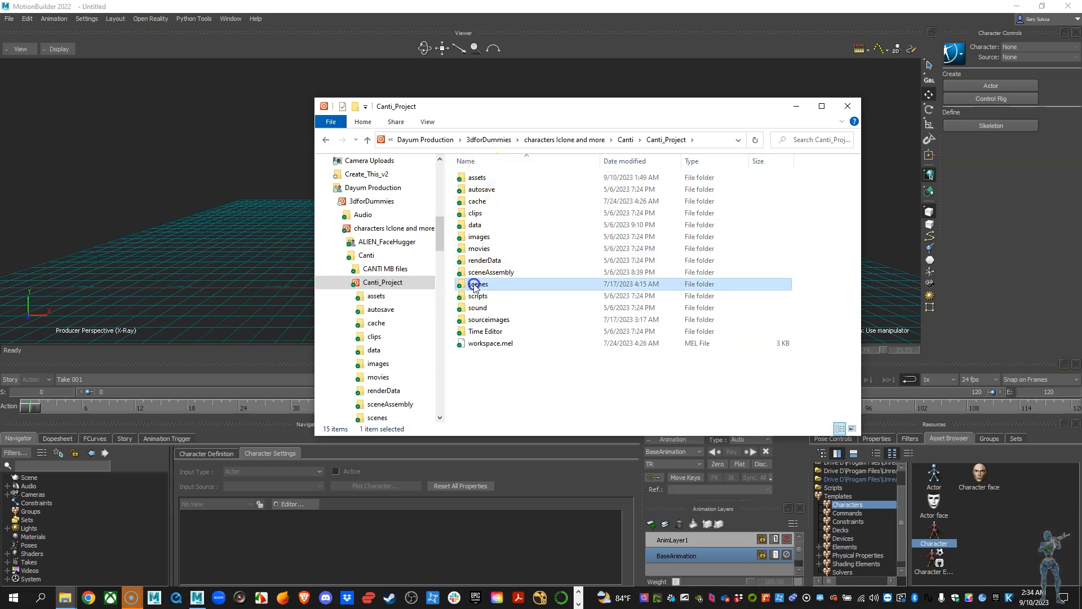
{"action": "double_click", "coordinate": [476, 285]}
Merge the Canti_HIK FBX file from the scenes folder into the MotionBuilder scene with all its takes.
{"action": "left_click", "coordinate": [483, 201]}
{"action": "left_click", "coordinate": [491, 107]}
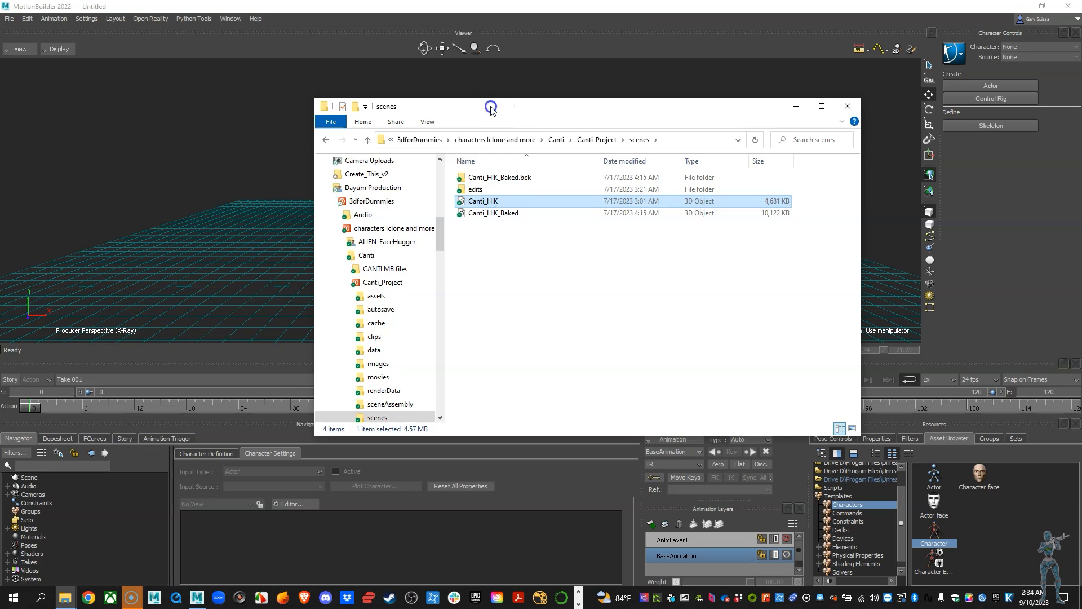
{"action": "left_click_drag", "start_coordinate": [490, 107], "coordinate": [712, 113]}
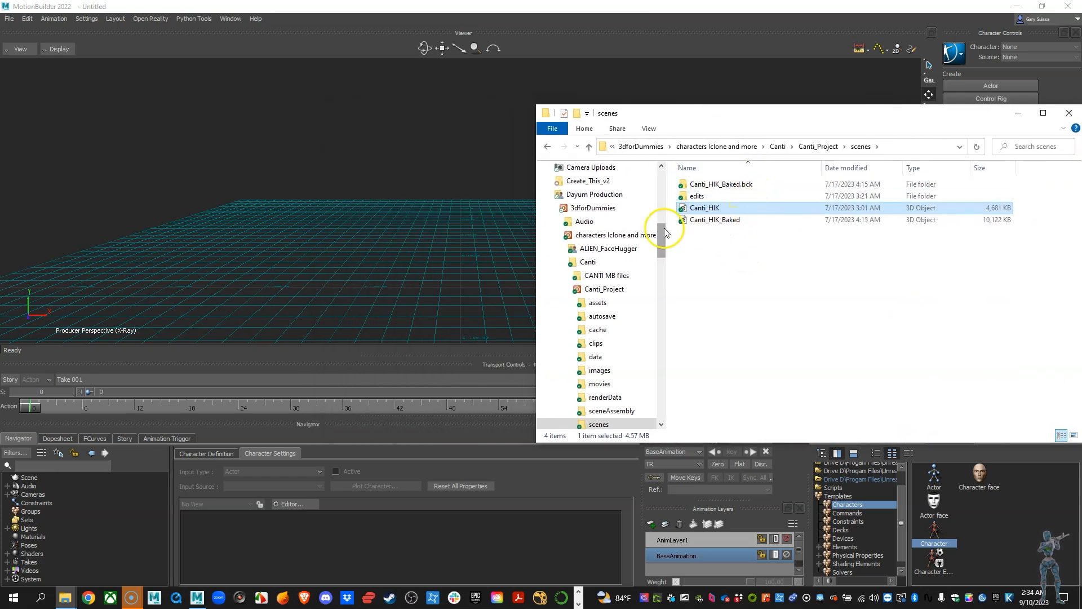
{"action": "left_click_drag", "start_coordinate": [714, 212], "coordinate": [414, 227]}
{"action": "mouse_move", "coordinate": [437, 226]}
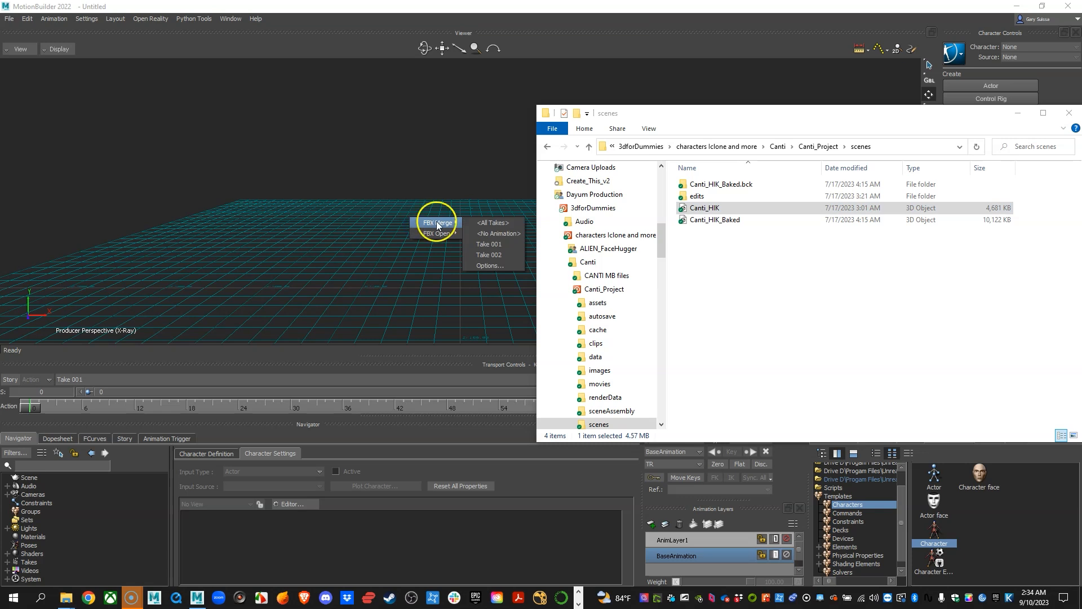
{"action": "left_click", "coordinate": [494, 224]}
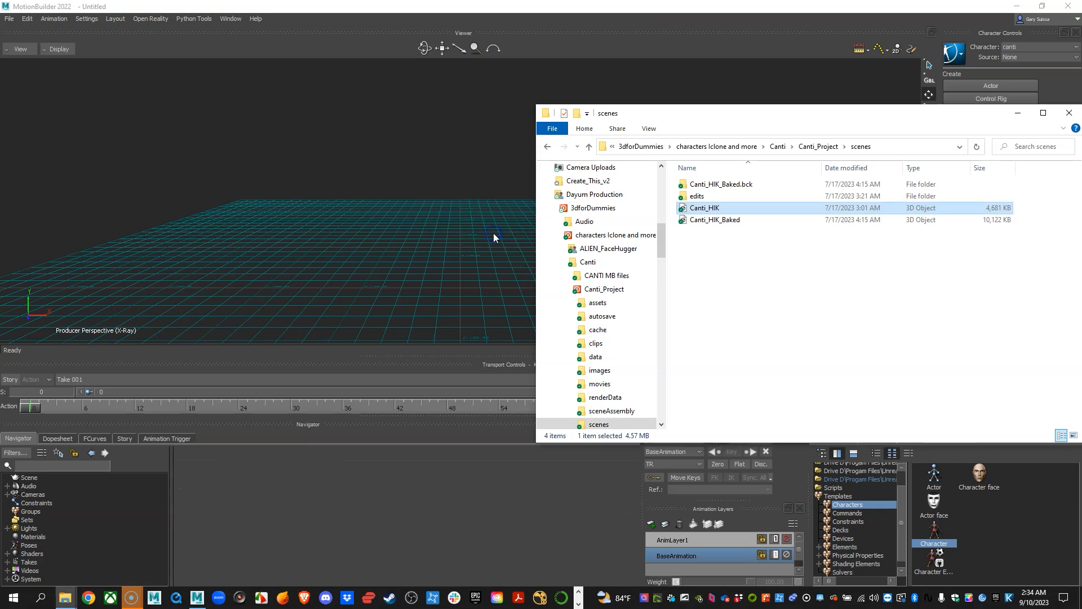
Examine the Canti character in the viewer from several angles and distances.
{"action": "scroll", "coordinate": [507, 210], "scroll_direction": "down", "scroll_amount": 10}
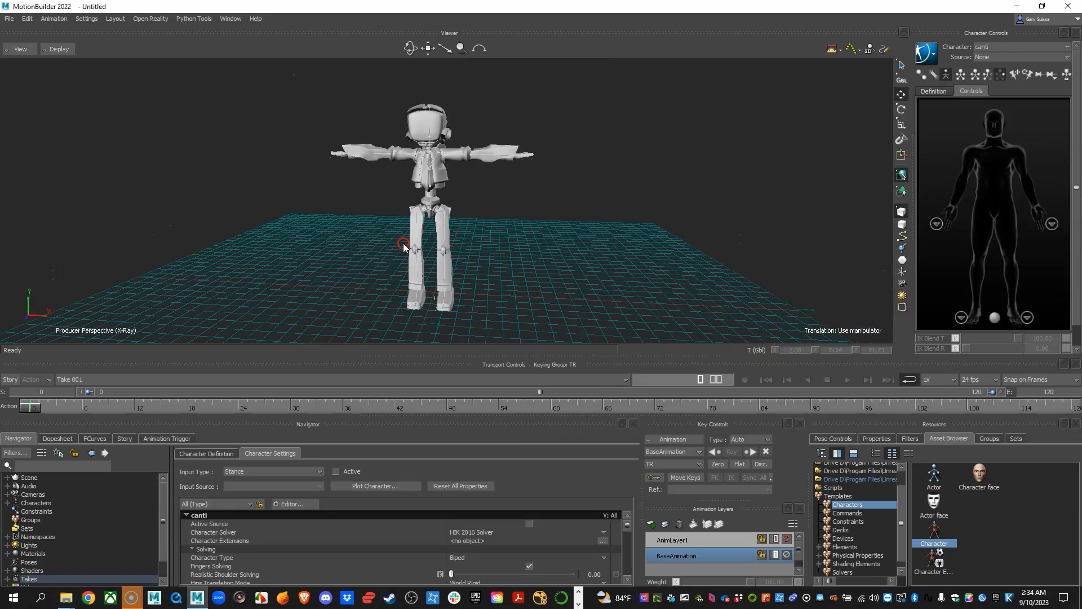
{"action": "mouse_move", "coordinate": [403, 244]}
{"action": "left_mouse_down", "text": "alt"}
{"action": "mouse_move", "coordinate": [374, 235]}
{"action": "mouse_move", "coordinate": [401, 239]}
{"action": "left_mouse_up", "text": "alt"}
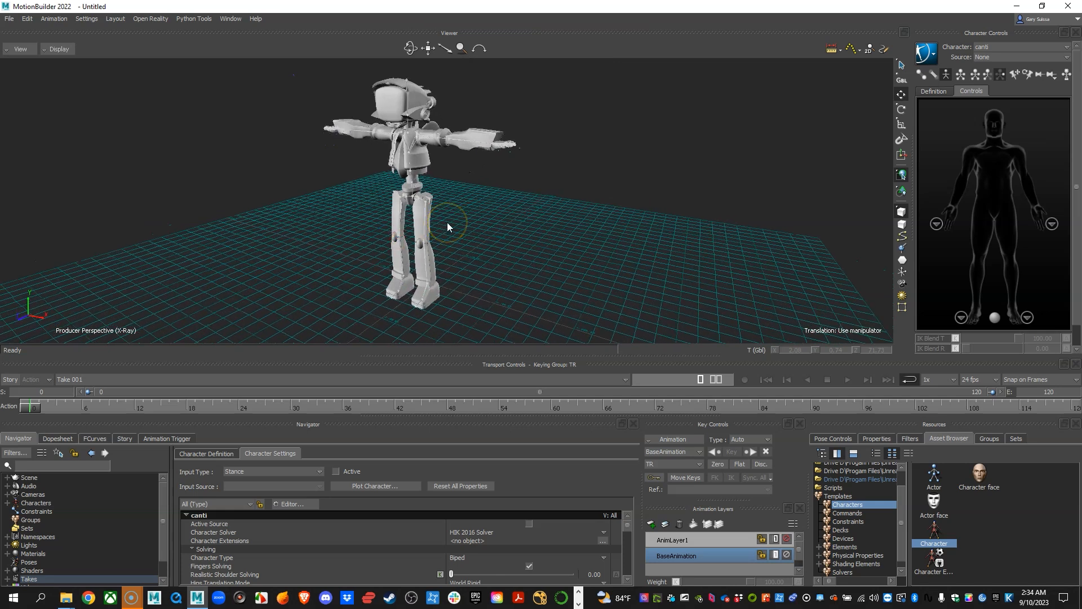
{"action": "mouse_move", "coordinate": [495, 206]}
{"action": "left_mouse_down", "text": "alt"}
{"action": "mouse_move", "coordinate": [464, 212]}
{"action": "mouse_move", "coordinate": [506, 197]}
{"action": "left_mouse_up", "text": "alt"}
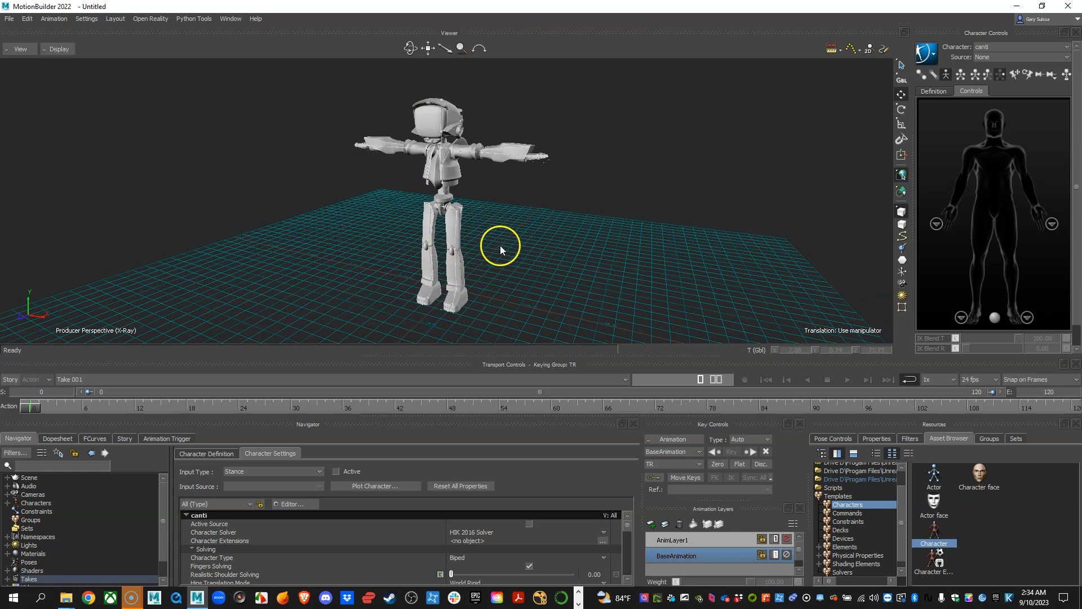
{"action": "mouse_move", "coordinate": [503, 227]}
{"action": "left_mouse_down", "text": "alt"}
{"action": "mouse_move", "coordinate": [542, 255]}
{"action": "mouse_move", "coordinate": [512, 241]}
{"action": "left_mouse_up", "text": "alt"}
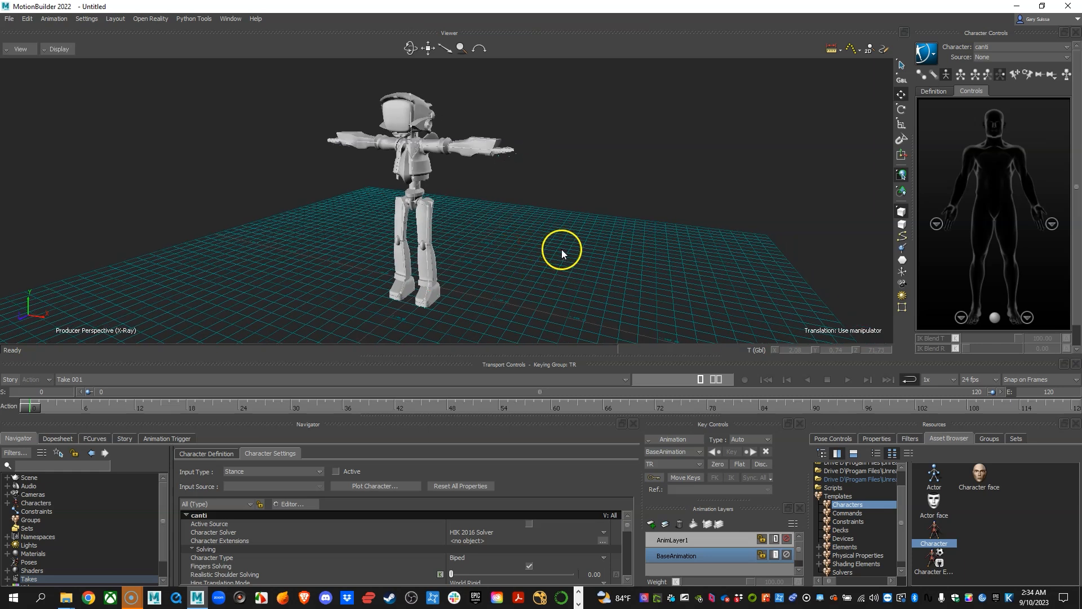
{"action": "right_click_drag", "start_coordinate": [595, 251], "coordinate": [549, 262], "text": "alt"}
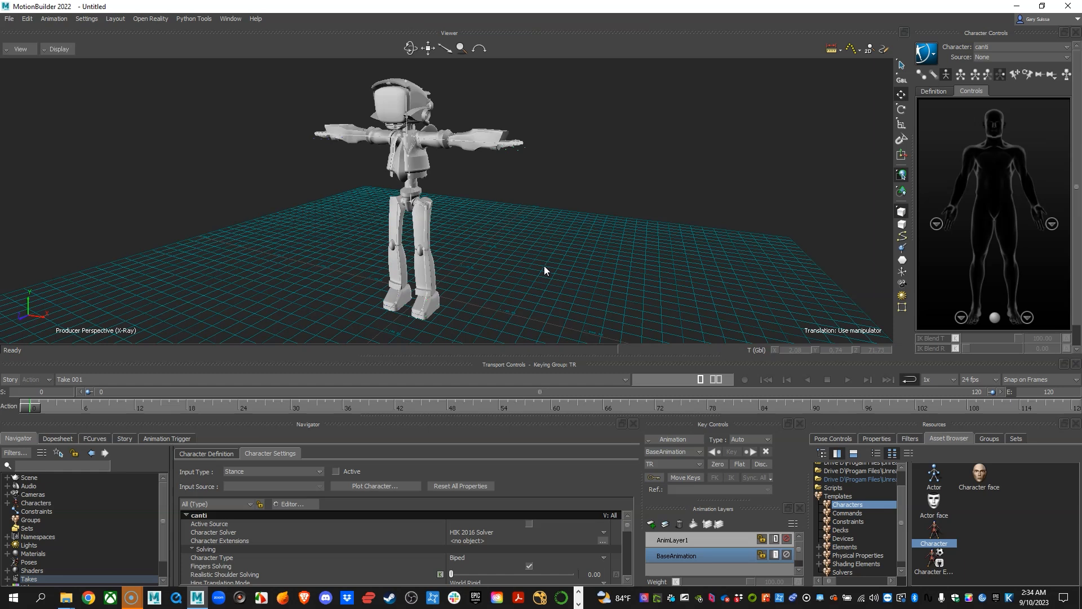
{"action": "right_click_drag", "start_coordinate": [499, 212], "coordinate": [458, 228], "text": "alt"}
{"action": "middle_click_drag", "start_coordinate": [487, 234], "coordinate": [484, 220], "text": "alt"}
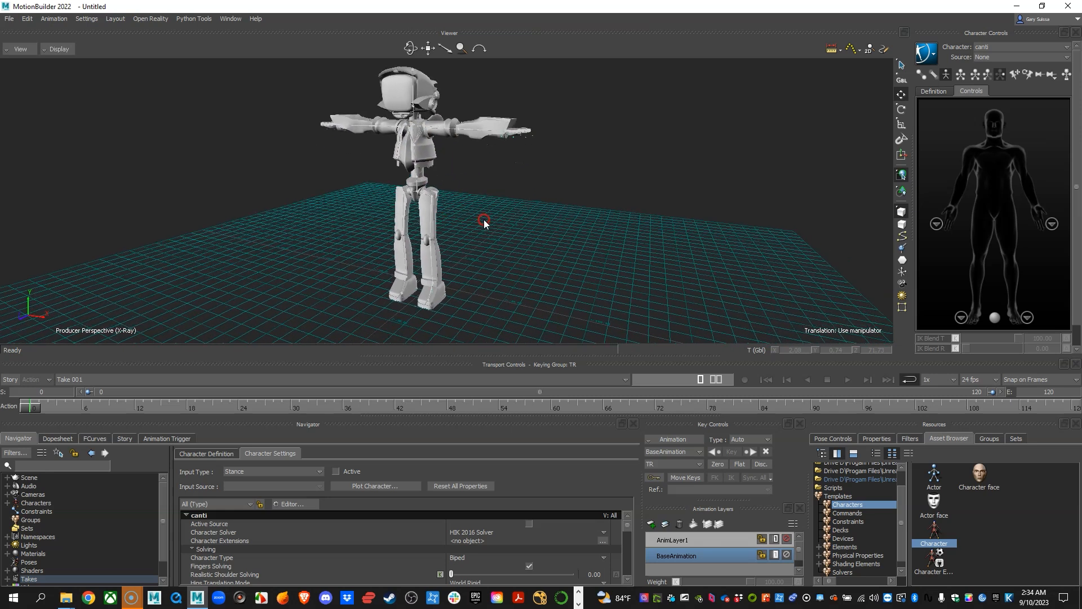
Switch back to File Explorer and open the assets folder of Canti_Project.
{"action": "mouse_move", "coordinate": [66, 597]}
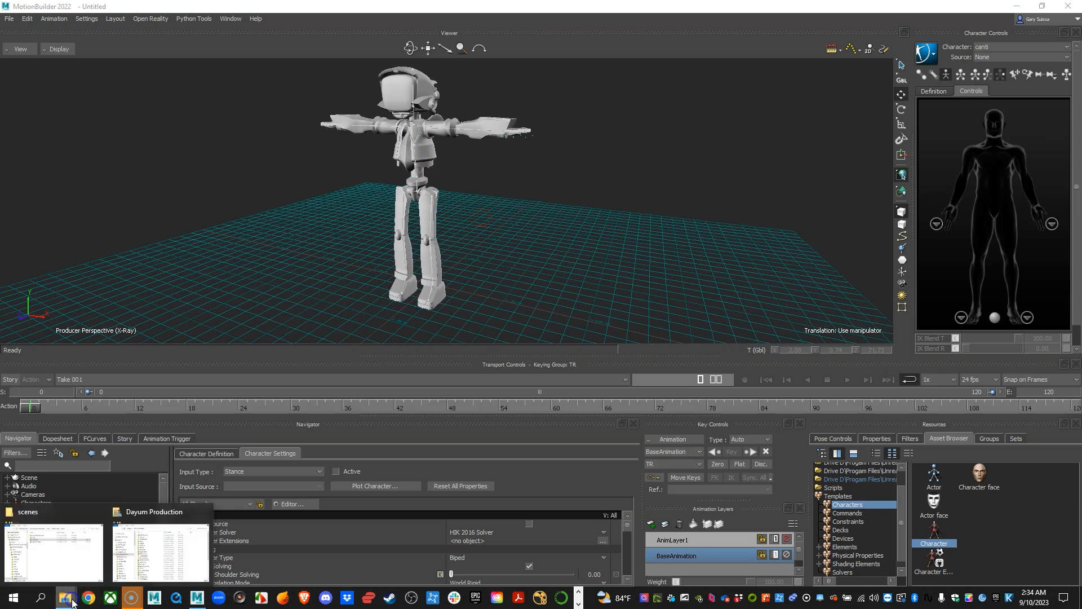
{"action": "left_click", "coordinate": [70, 557]}
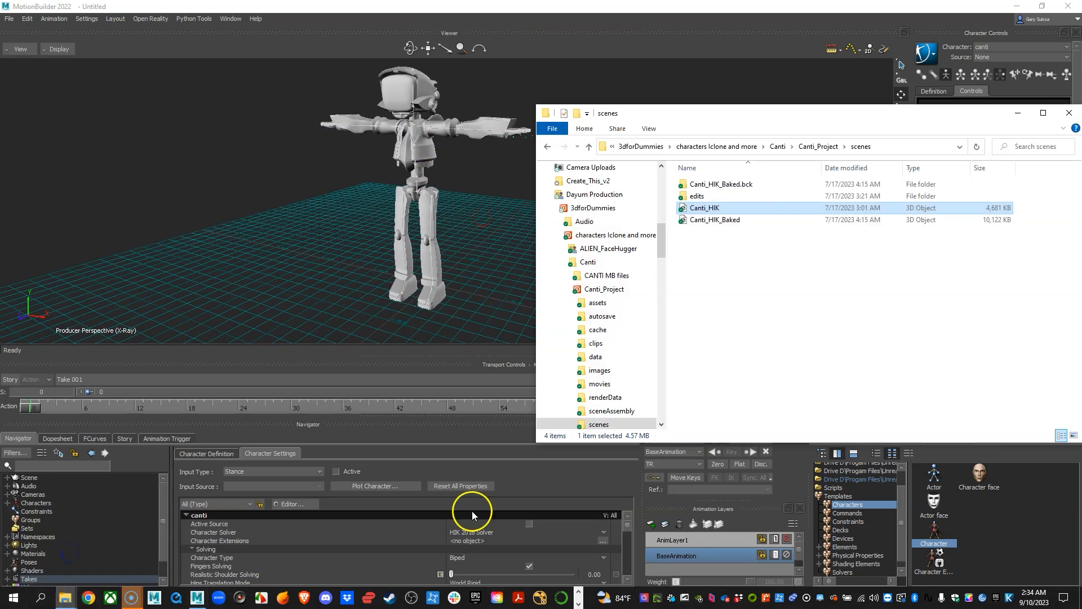
{"action": "left_click", "coordinate": [815, 149]}
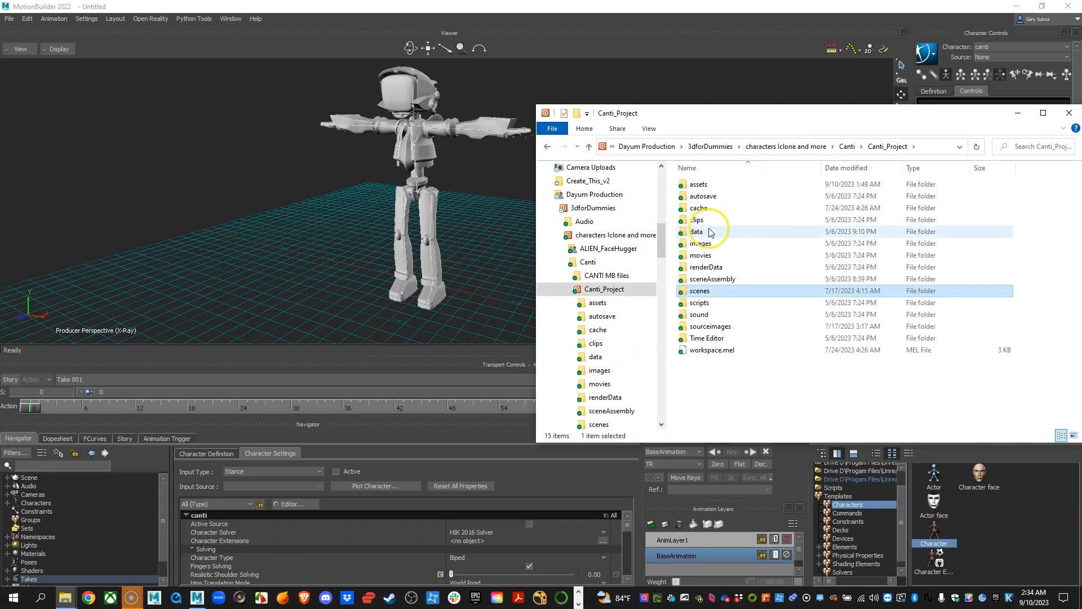
{"action": "double_click", "coordinate": [702, 186]}
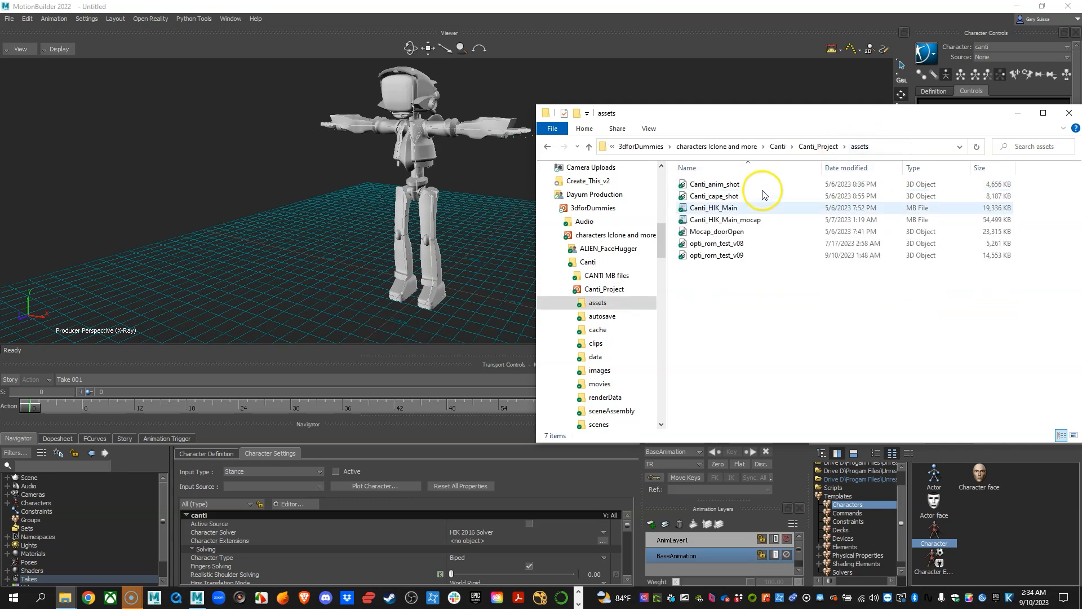
Merge opti_rom_test_v09 into the MotionBuilder scene using its Calibration Ground Plane_023 take, and put the file window away.
{"action": "left_click", "coordinate": [706, 257]}
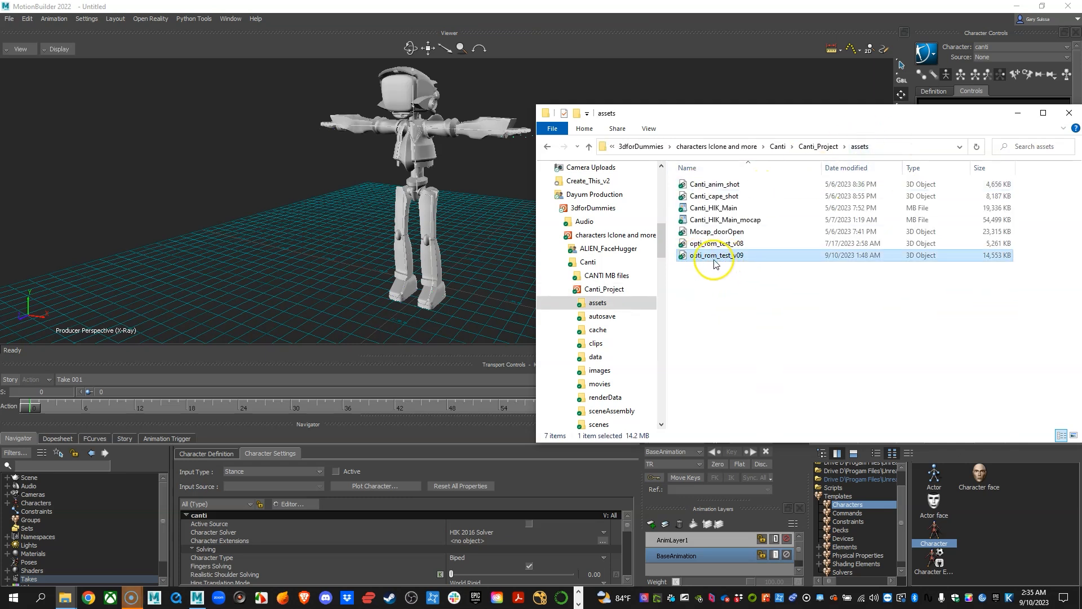
{"action": "left_click_drag", "start_coordinate": [719, 259], "coordinate": [476, 229]}
{"action": "mouse_move", "coordinate": [479, 224]}
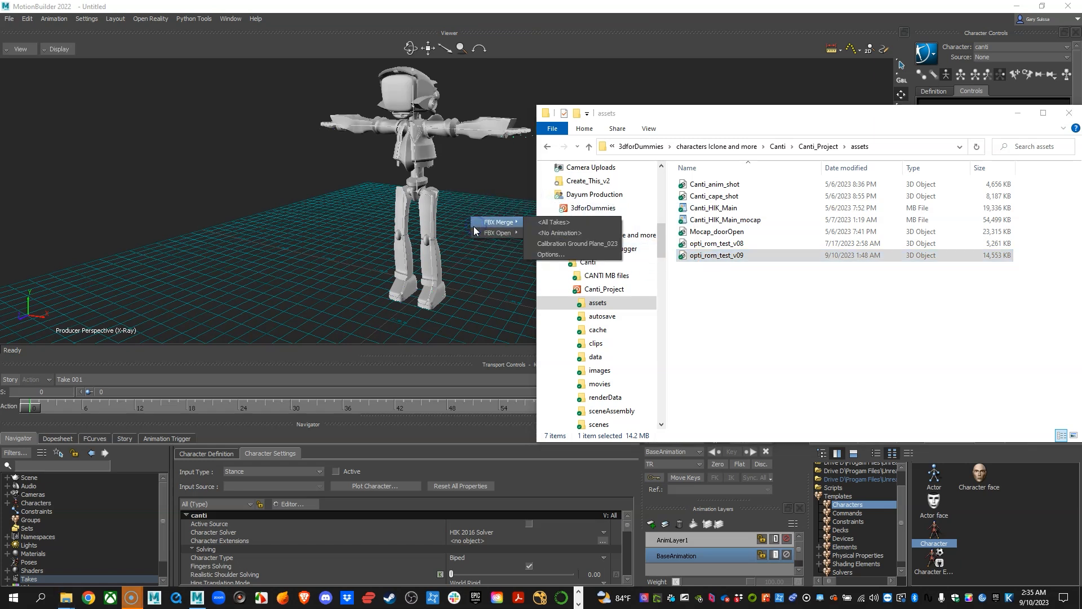
{"action": "left_click", "coordinate": [561, 246]}
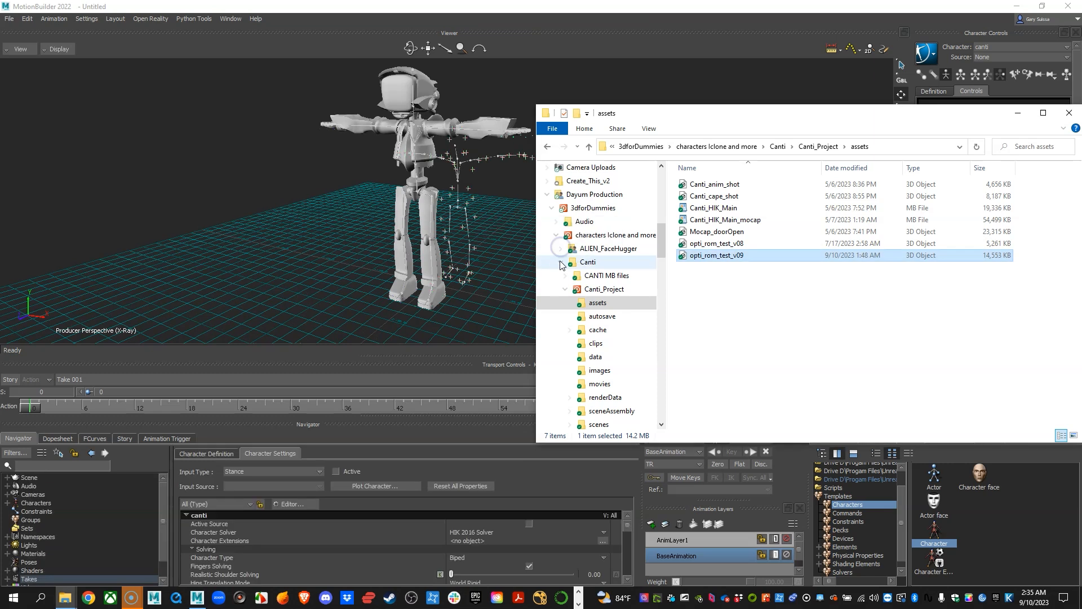
{"action": "left_click", "coordinate": [1018, 113]}
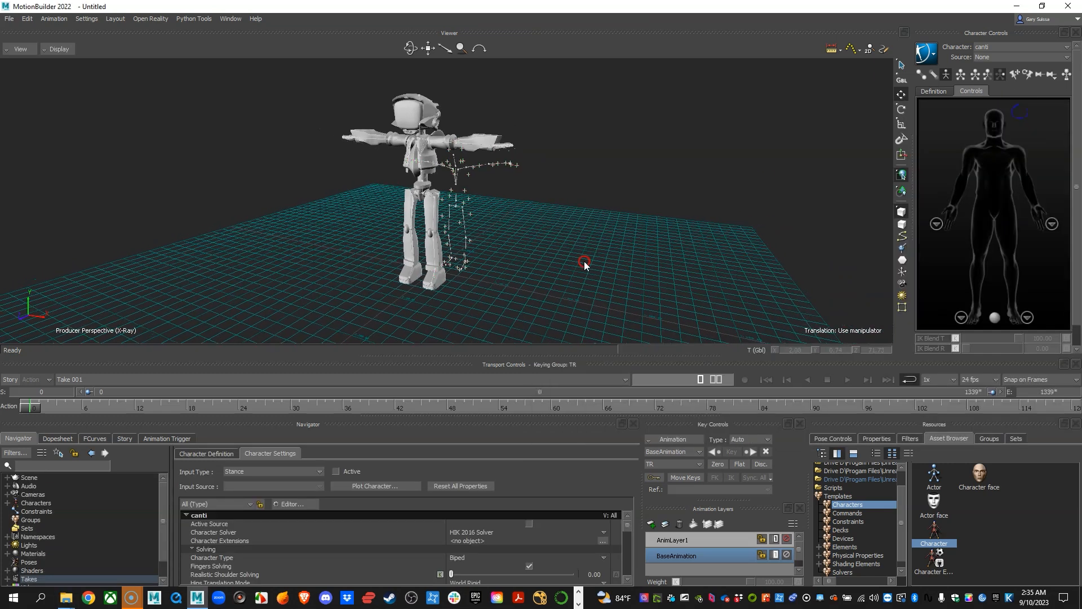
Frame the full time range, play back the mocap skeleton's motion, stop it and return to the first frame.
{"action": "key", "text": "alt+v"}
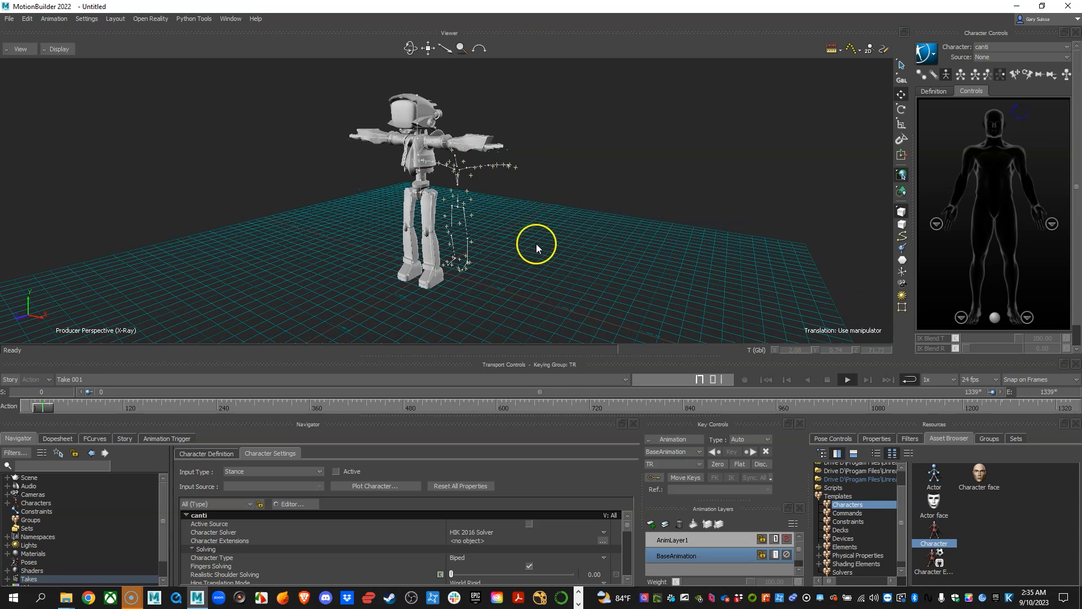
{"action": "left_click_drag", "start_coordinate": [536, 244], "coordinate": [507, 226], "text": "alt"}
{"action": "right_click_drag", "start_coordinate": [507, 226], "coordinate": [537, 239], "text": "alt"}
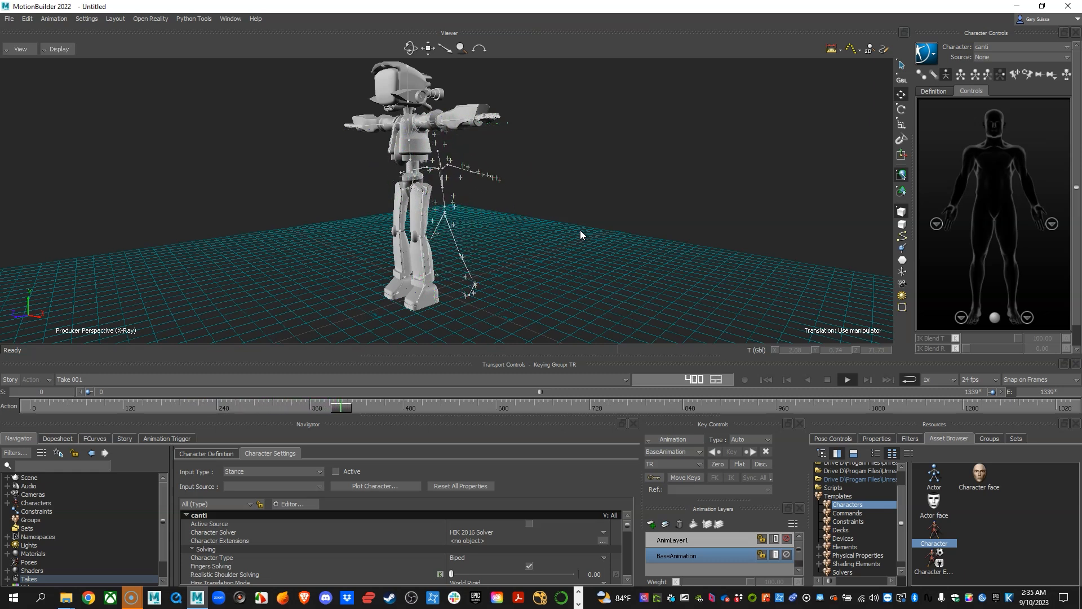
{"action": "left_click", "coordinate": [827, 380]}
{"action": "left_click", "coordinate": [765, 381]}
Compare the Canti character with the mocap skeleton from several angles and look through the character's solving settings.
{"action": "middle_click_drag", "start_coordinate": [564, 244], "coordinate": [543, 226], "text": "alt"}
{"action": "right_click_drag", "start_coordinate": [542, 225], "coordinate": [599, 231], "text": "alt"}
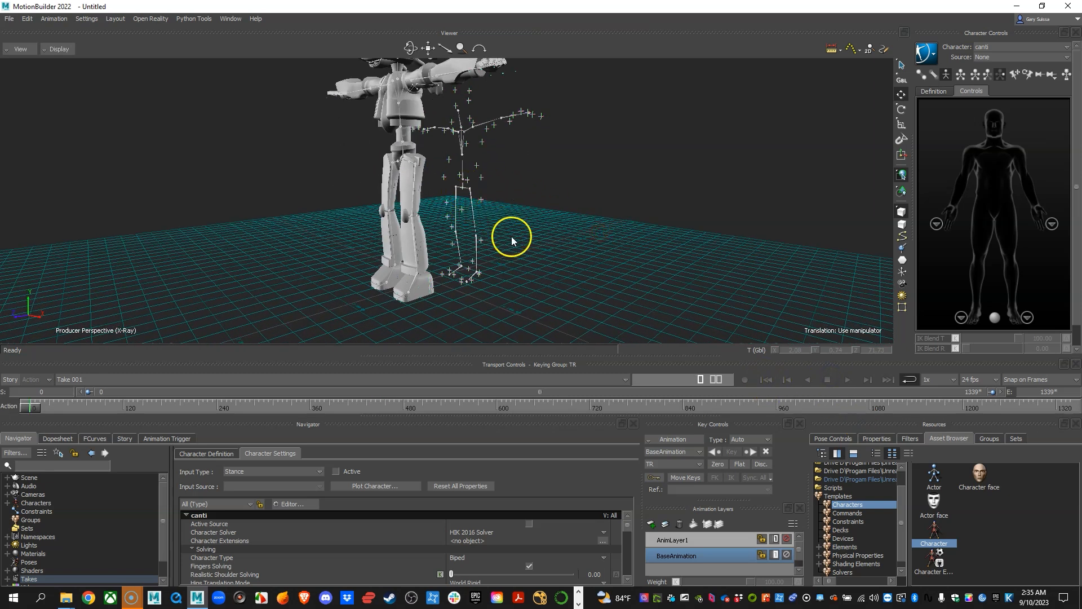
{"action": "right_click_drag", "start_coordinate": [512, 236], "coordinate": [520, 243], "text": "alt"}
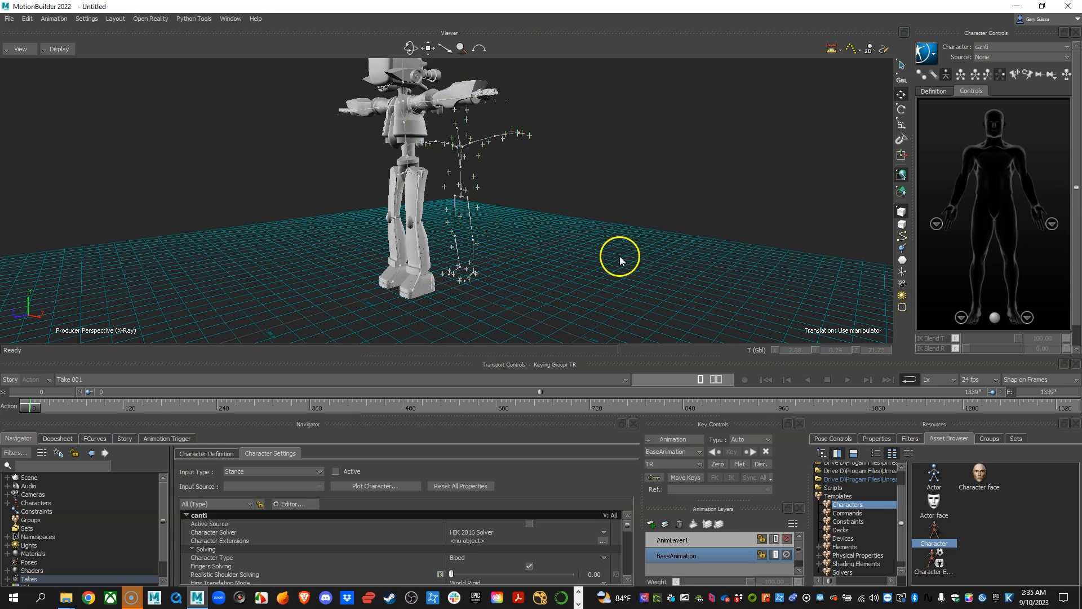
{"action": "right_click_drag", "start_coordinate": [621, 257], "coordinate": [556, 247], "text": "alt"}
{"action": "left_click_drag", "start_coordinate": [556, 246], "coordinate": [578, 258], "text": "alt"}
{"action": "middle_click_drag", "start_coordinate": [577, 258], "coordinate": [587, 251], "text": "alt"}
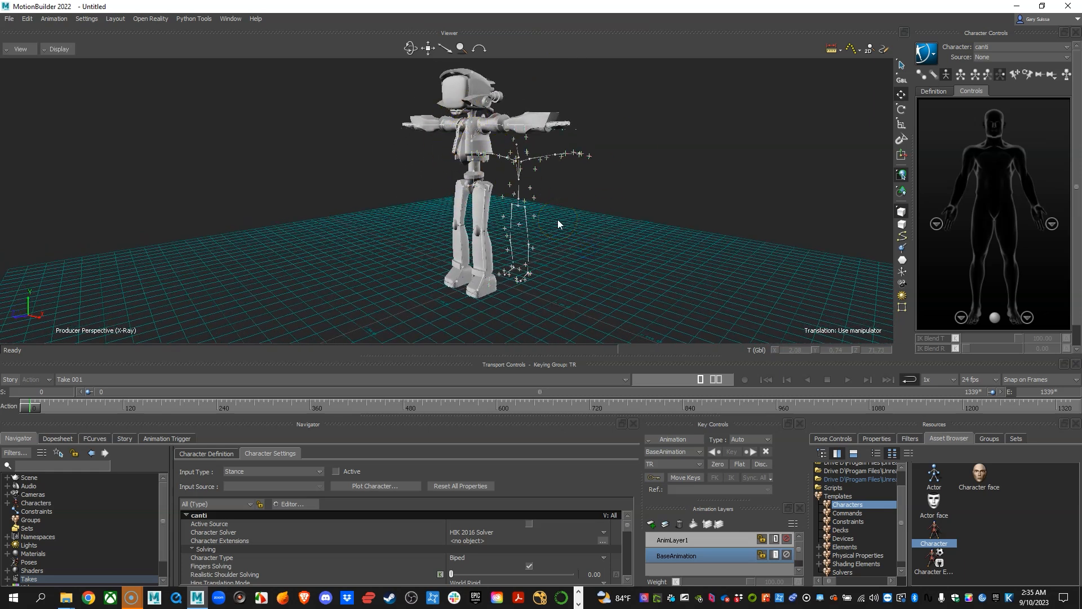
{"action": "right_click_drag", "start_coordinate": [558, 222], "coordinate": [552, 226], "text": "alt"}
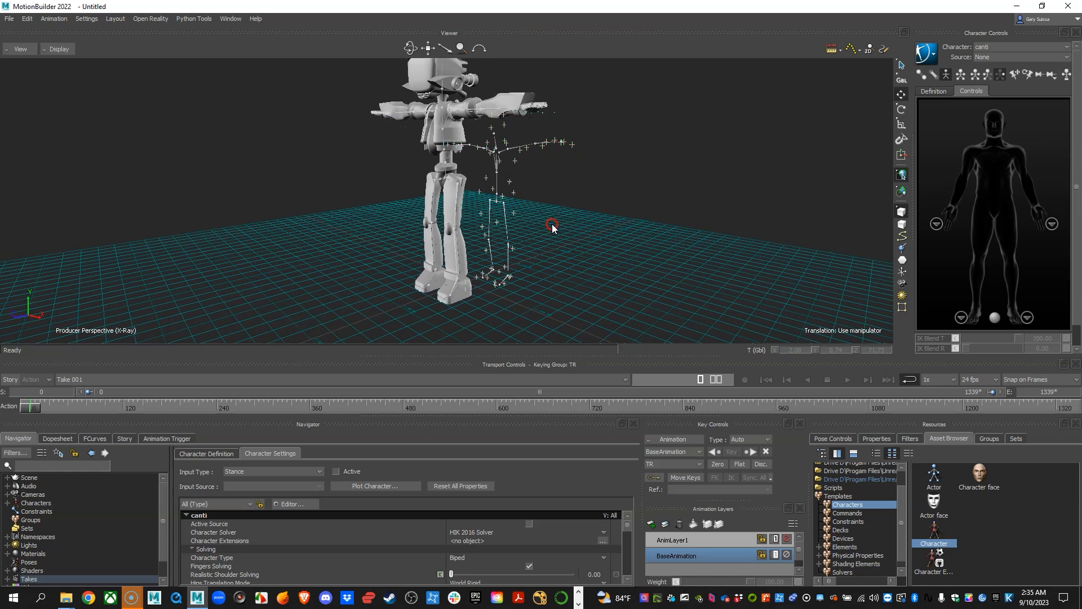
{"action": "scroll", "coordinate": [280, 560], "scroll_direction": "down", "scroll_amount": 10}
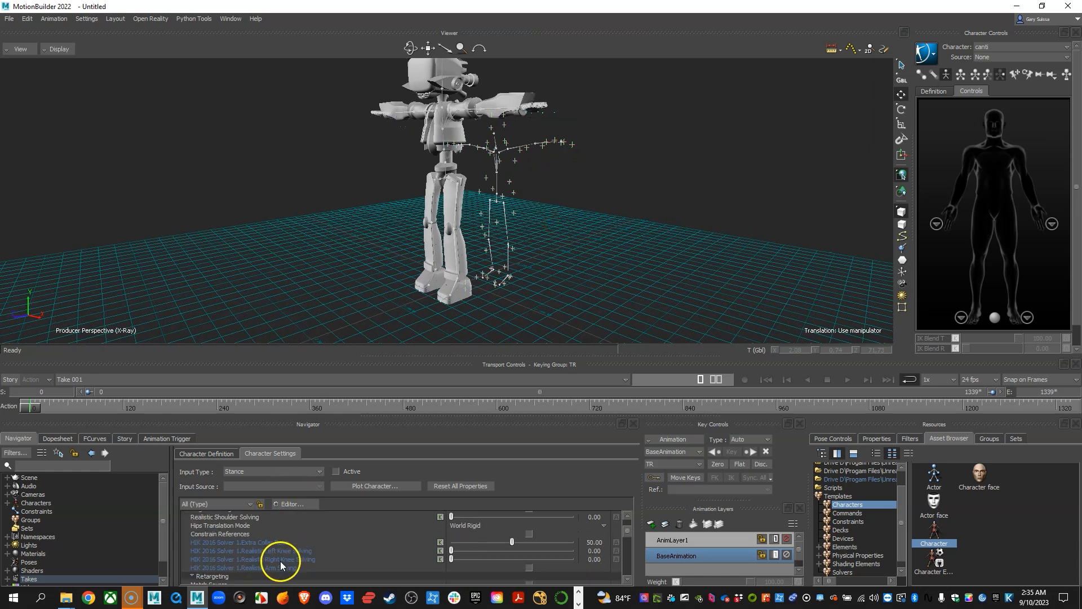
{"action": "scroll", "coordinate": [277, 560], "scroll_direction": "up", "scroll_amount": 11}
{"action": "right_click_drag", "start_coordinate": [601, 237], "coordinate": [506, 263], "text": "alt"}
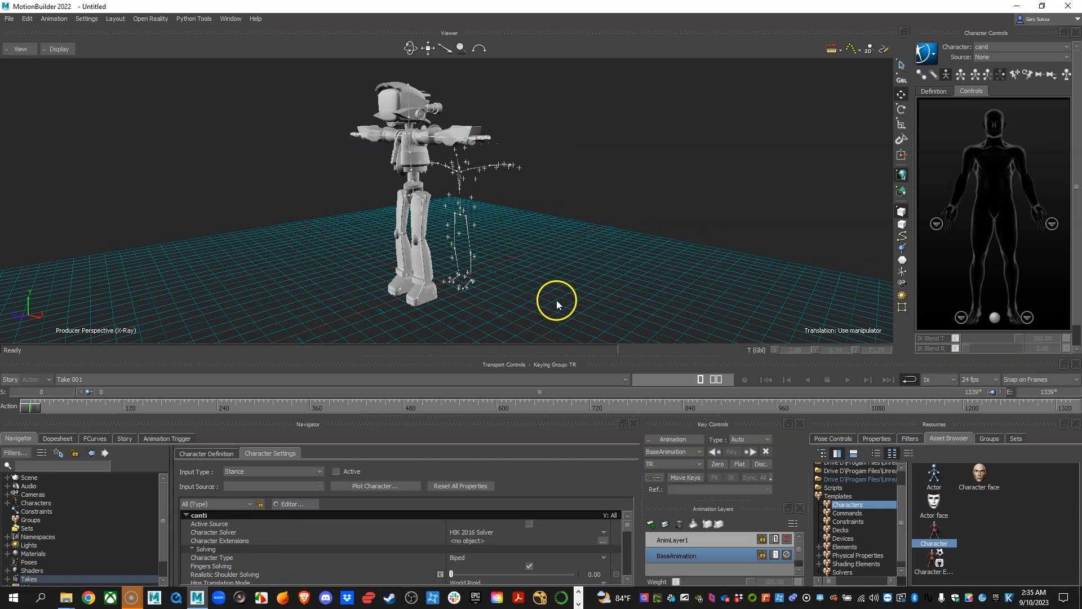
{"action": "left_click_drag", "start_coordinate": [543, 265], "coordinate": [531, 247], "text": "alt"}
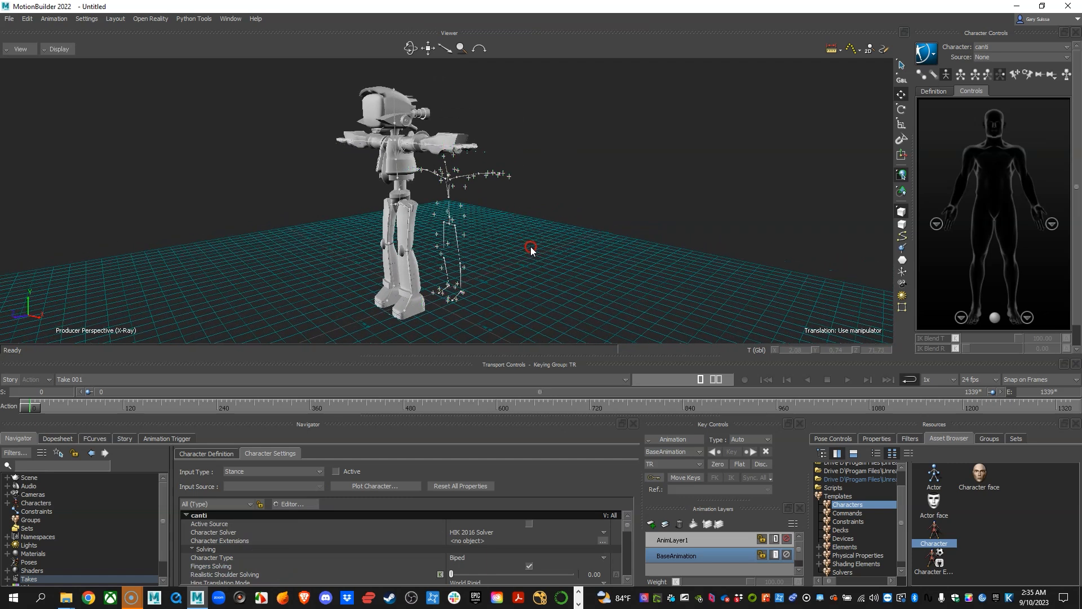
{"action": "right_click_drag", "start_coordinate": [506, 238], "coordinate": [552, 251], "text": "alt"}
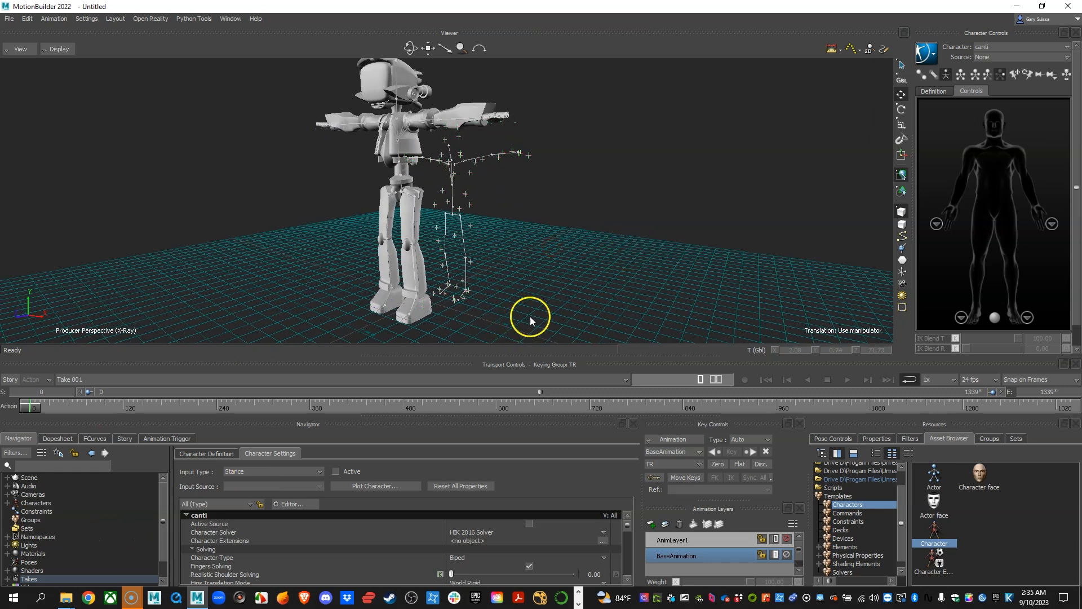
{"action": "right_click_drag", "start_coordinate": [459, 291], "coordinate": [500, 265], "text": "alt"}
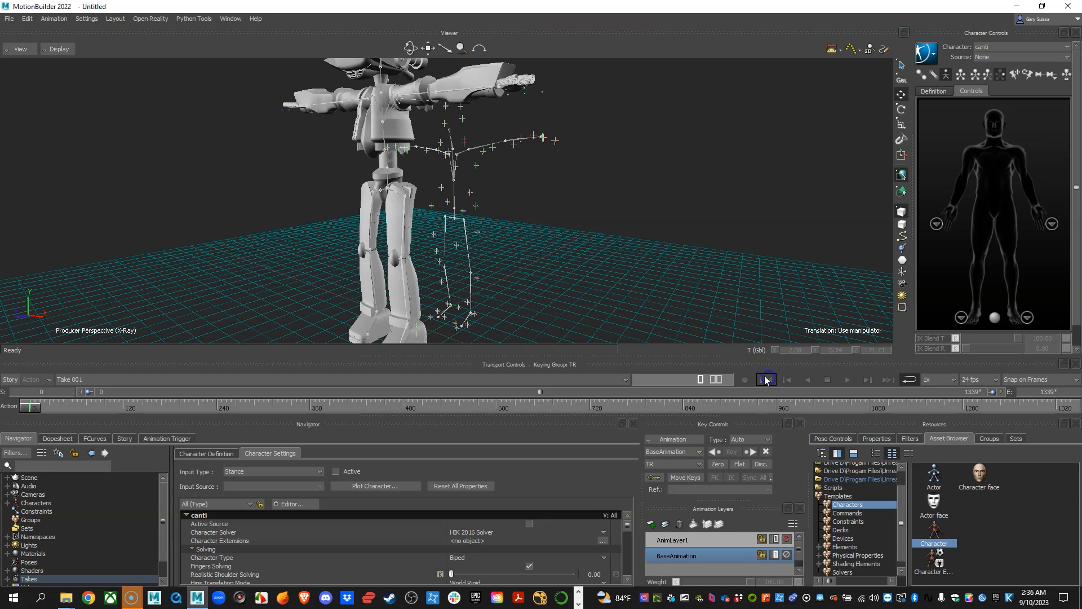
Select the whole mocap skeleton hierarchy, from Skeleton 001_Hips down through all of its branches.
{"action": "right_click_drag", "start_coordinate": [478, 258], "coordinate": [501, 271], "text": "alt"}
{"action": "middle_click_drag", "start_coordinate": [500, 271], "coordinate": [509, 176], "text": "alt"}
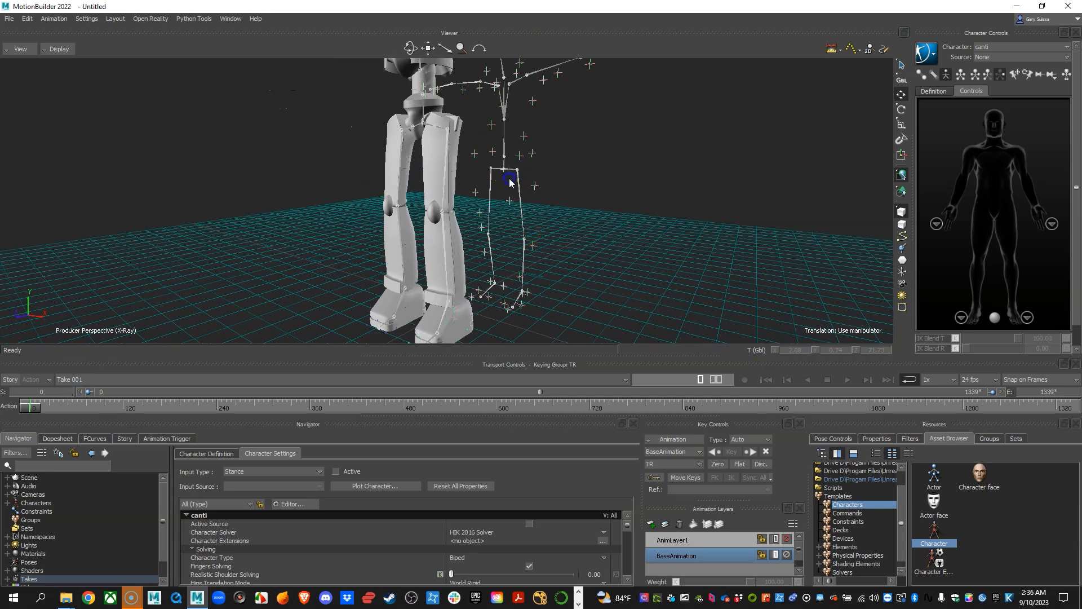
{"action": "left_click", "coordinate": [509, 180]}
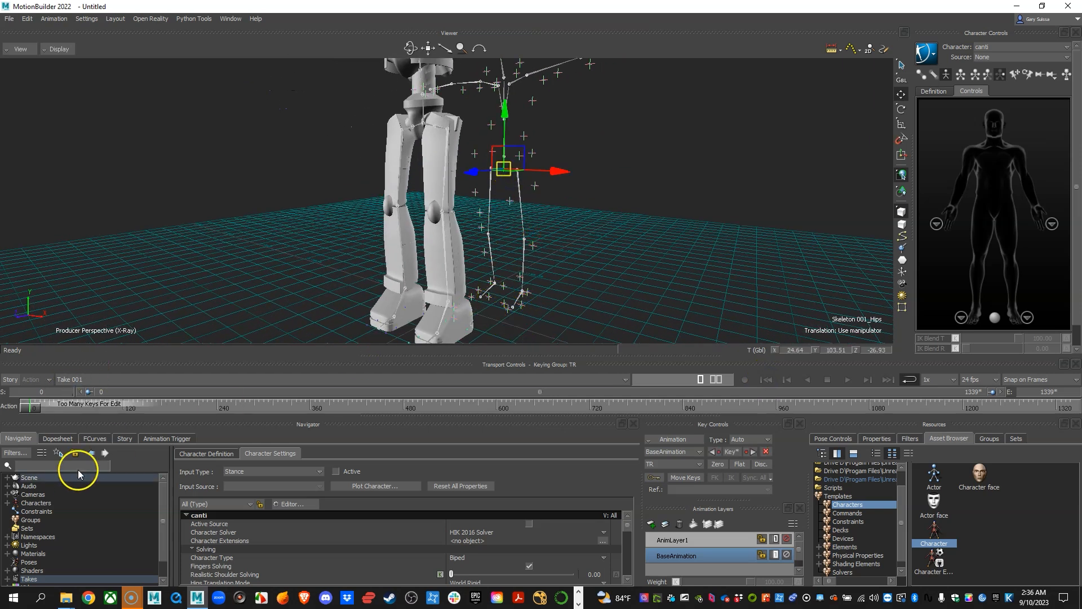
{"action": "left_click", "coordinate": [7, 477]}
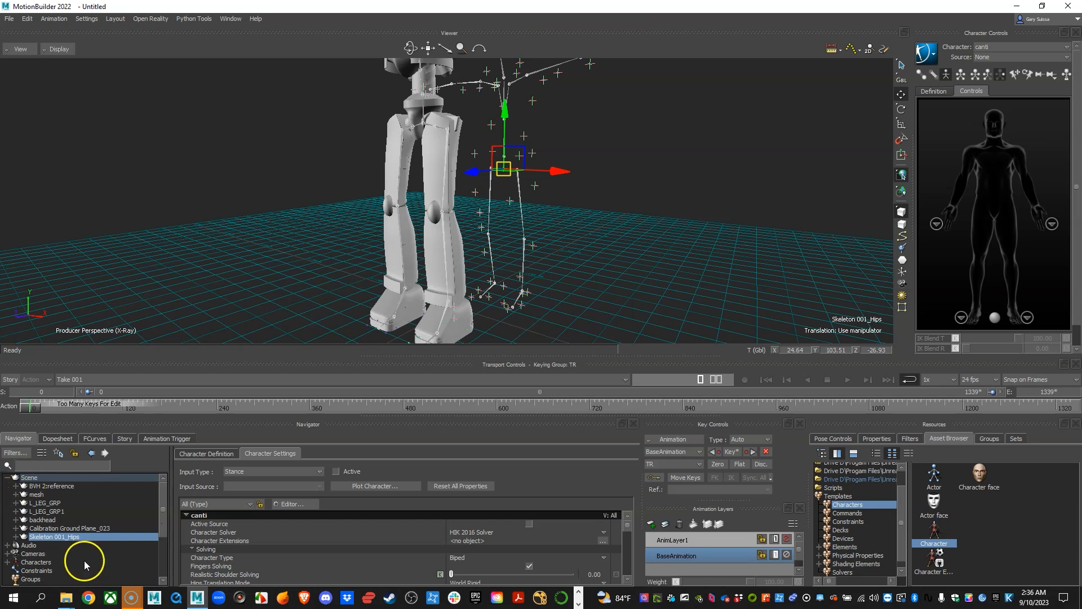
{"action": "right_click", "coordinate": [60, 539]}
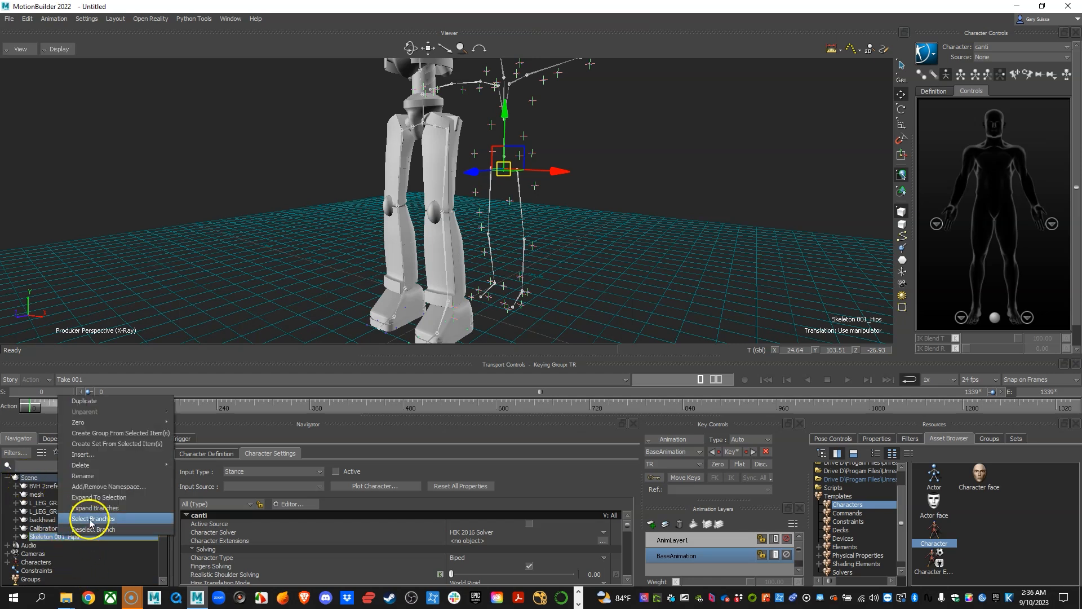
{"action": "left_click", "coordinate": [89, 518]}
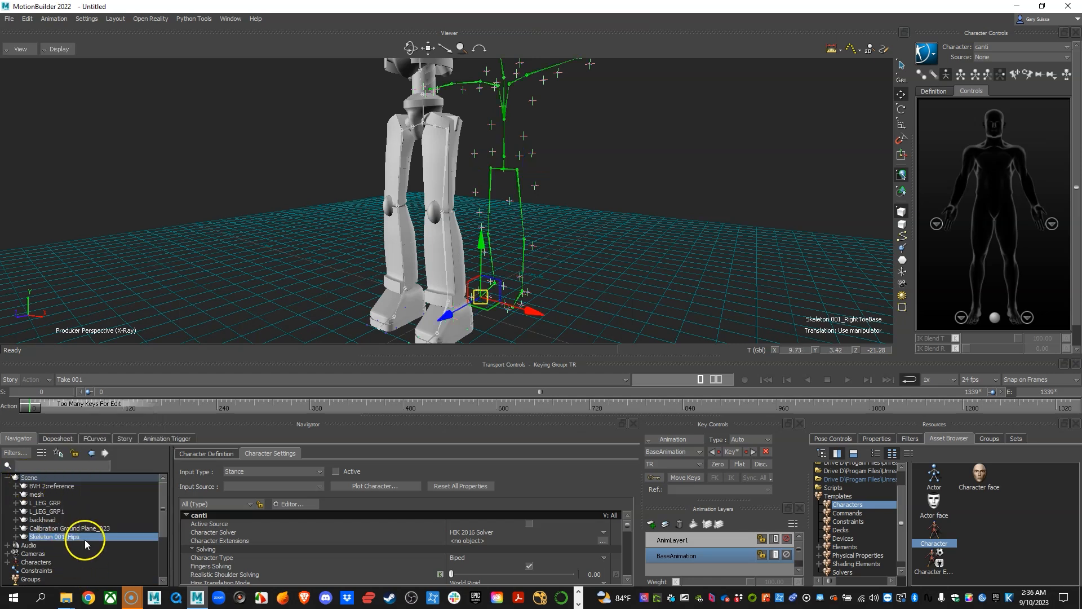
{"action": "left_click_drag", "start_coordinate": [642, 212], "coordinate": [508, 199], "text": "alt"}
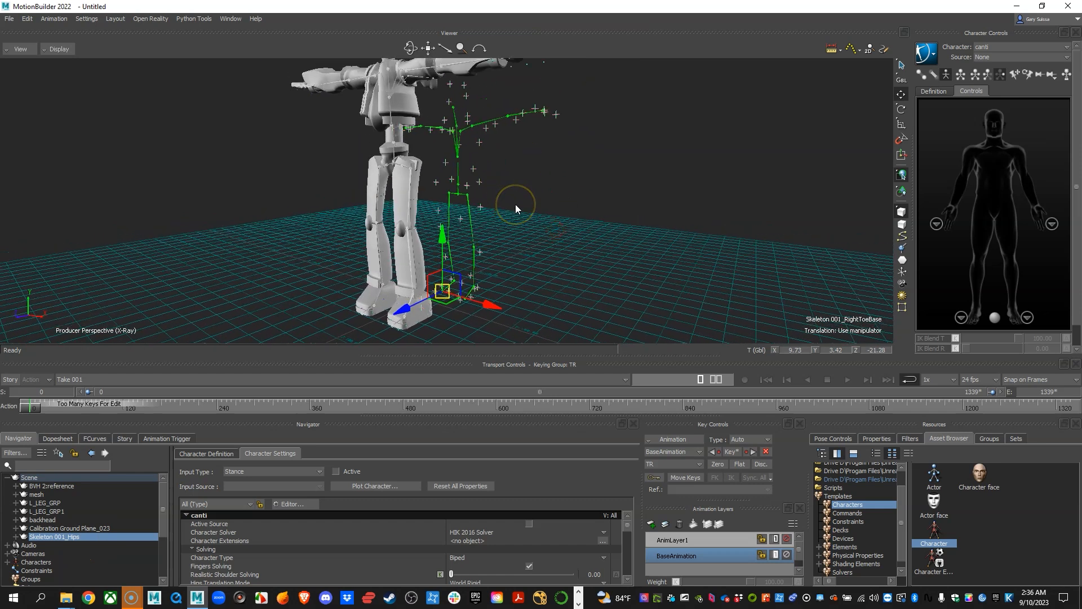
Examine the mocap skeleton's joint hierarchy in the schematic view and return to the 3D perspective view.
{"action": "key", "text": "ctrl+w"}
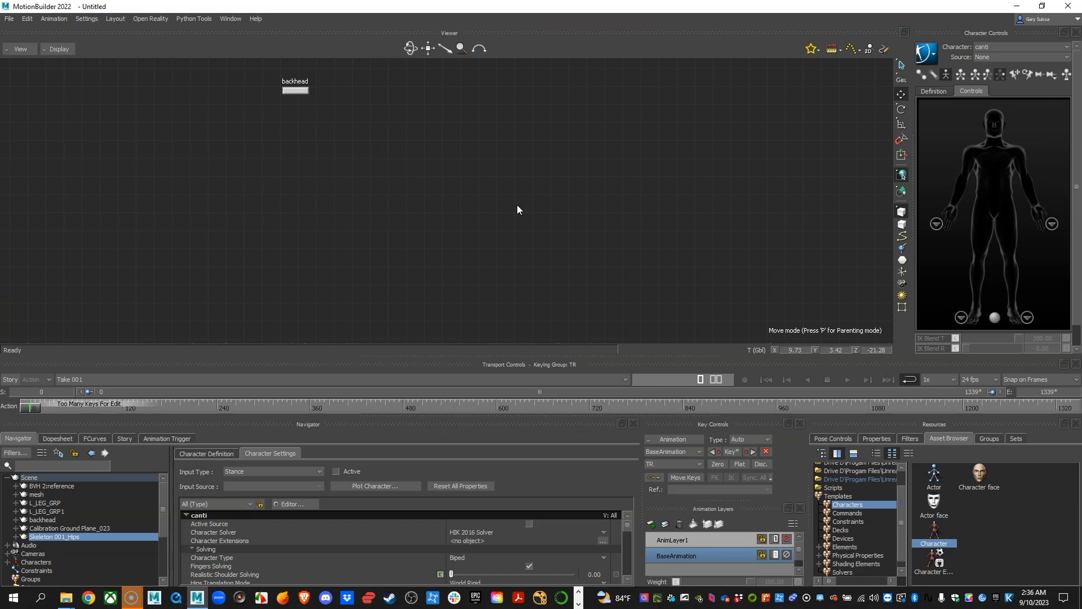
{"action": "key", "text": "f"}
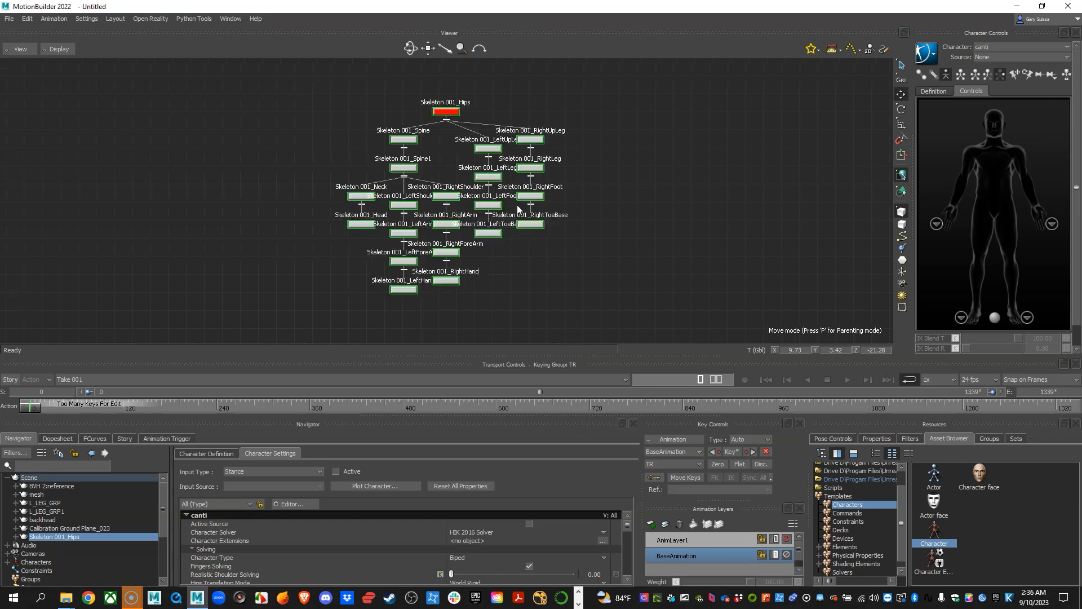
{"action": "left_click", "coordinate": [629, 181]}
{"action": "left_click_drag", "start_coordinate": [236, 80], "coordinate": [701, 341]}
{"action": "key", "text": "ctrl+e"}
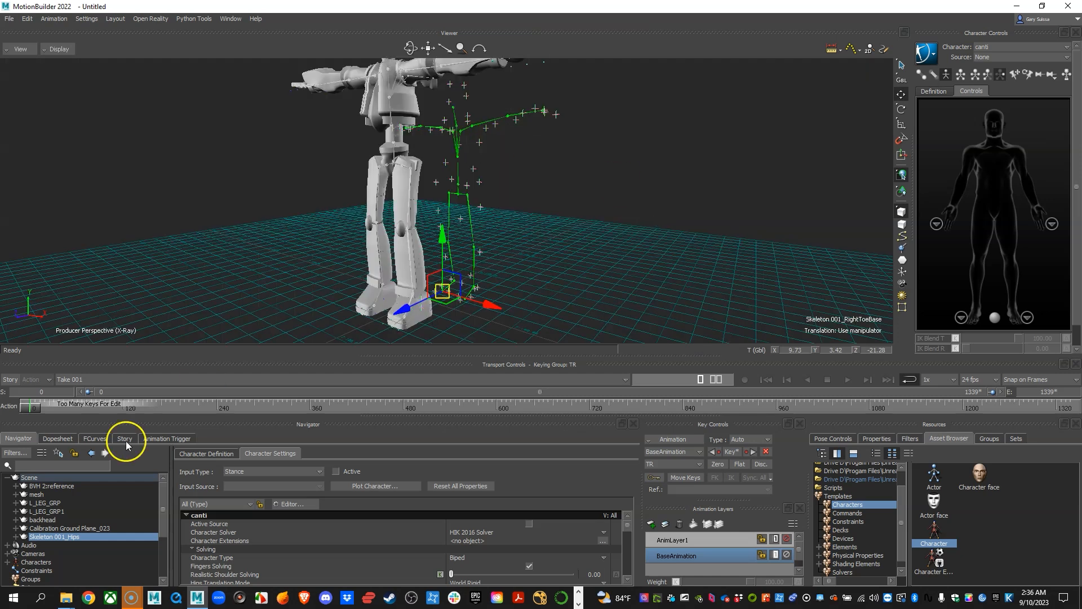
Zero the rotations of the selected mocap skeleton joints to put the skeleton in a T-pose.
{"action": "right_click", "coordinate": [71, 539]}
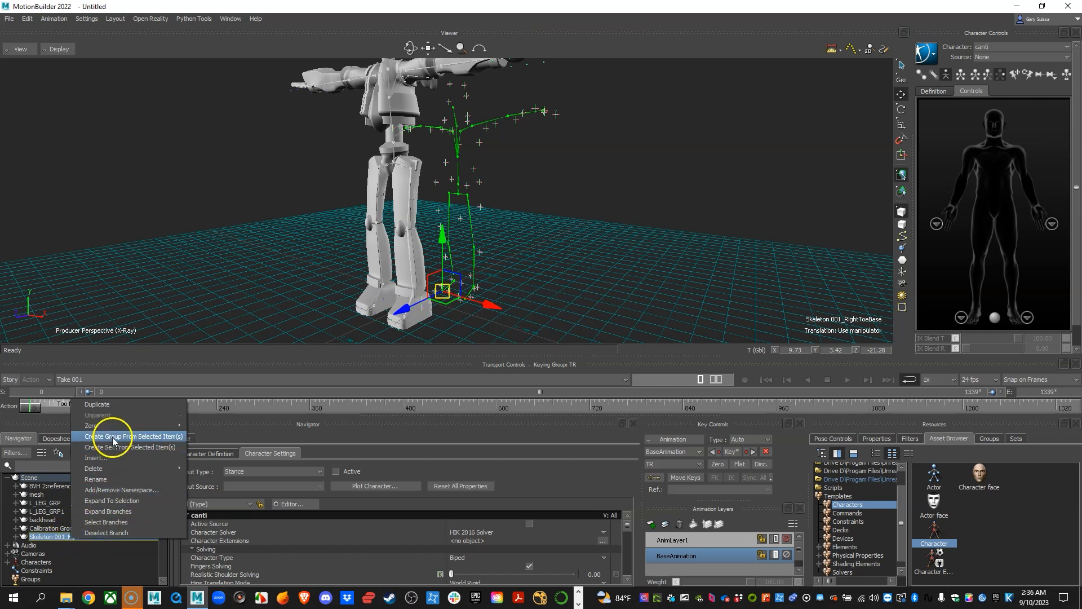
{"action": "mouse_move", "coordinate": [123, 425]}
{"action": "left_click", "coordinate": [213, 457]}
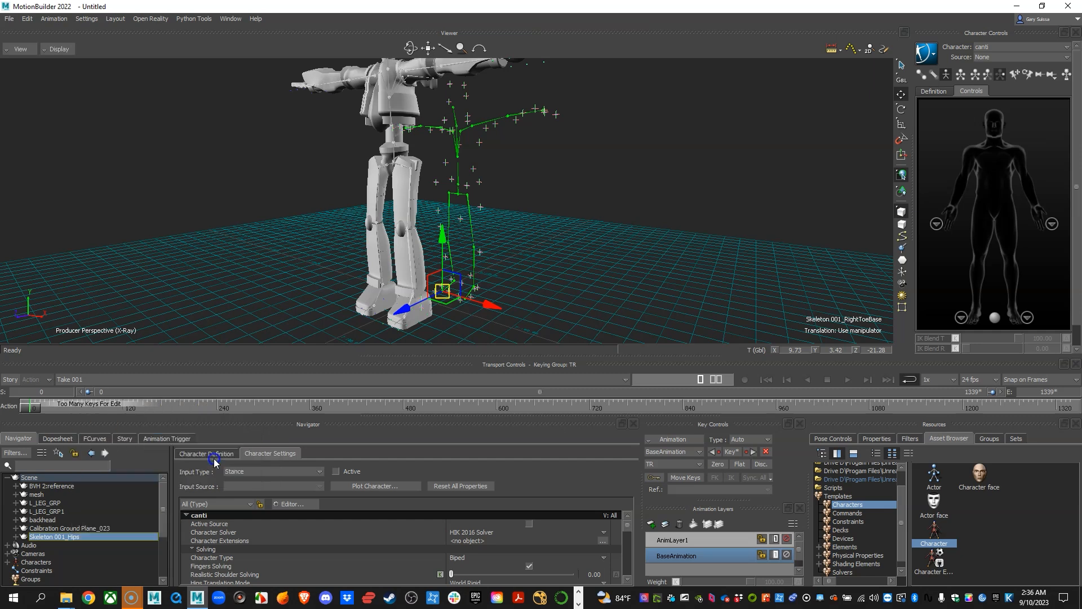
{"action": "mouse_move", "coordinate": [592, 265]}
{"action": "left_mouse_down", "text": "alt"}
{"action": "mouse_move", "coordinate": [594, 282]}
{"action": "mouse_move", "coordinate": [599, 257]}
{"action": "left_mouse_up", "text": "alt"}
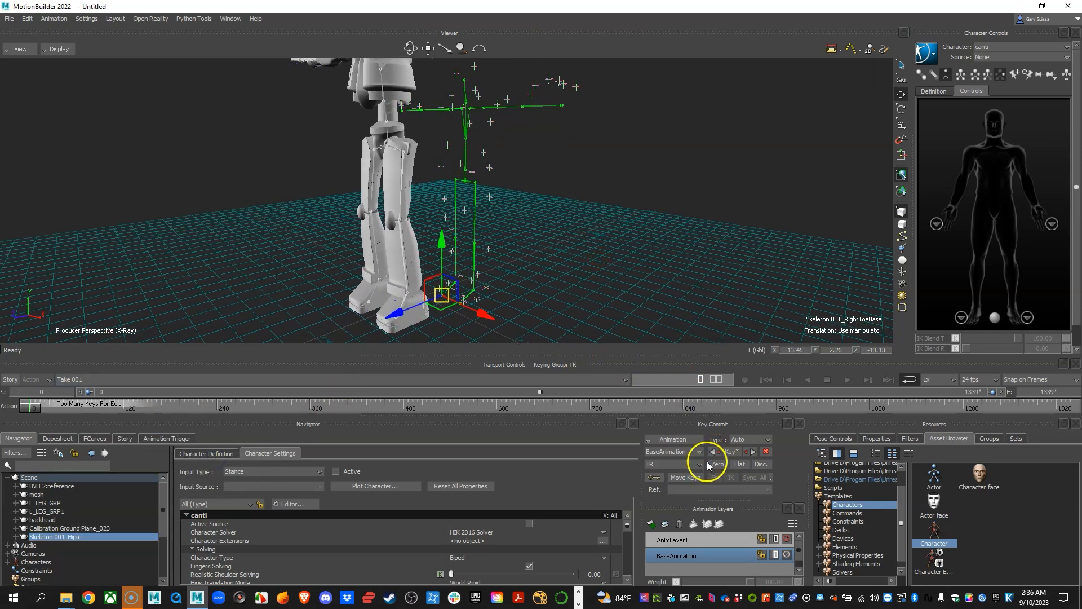
Key the skeleton's T-pose at frame 0, check it on the timeline and clear the selection.
{"action": "left_click", "coordinate": [732, 452]}
{"action": "left_click_drag", "start_coordinate": [620, 243], "coordinate": [611, 223], "text": "alt"}
{"action": "mouse_move", "coordinate": [49, 411]}
{"action": "left_mouse_down"}
{"action": "mouse_move", "coordinate": [408, 409]}
{"action": "mouse_move", "coordinate": [34, 407]}
{"action": "left_mouse_up"}
{"action": "left_click_drag", "start_coordinate": [718, 225], "coordinate": [614, 246], "text": "alt"}
{"action": "left_click", "coordinate": [608, 246]}
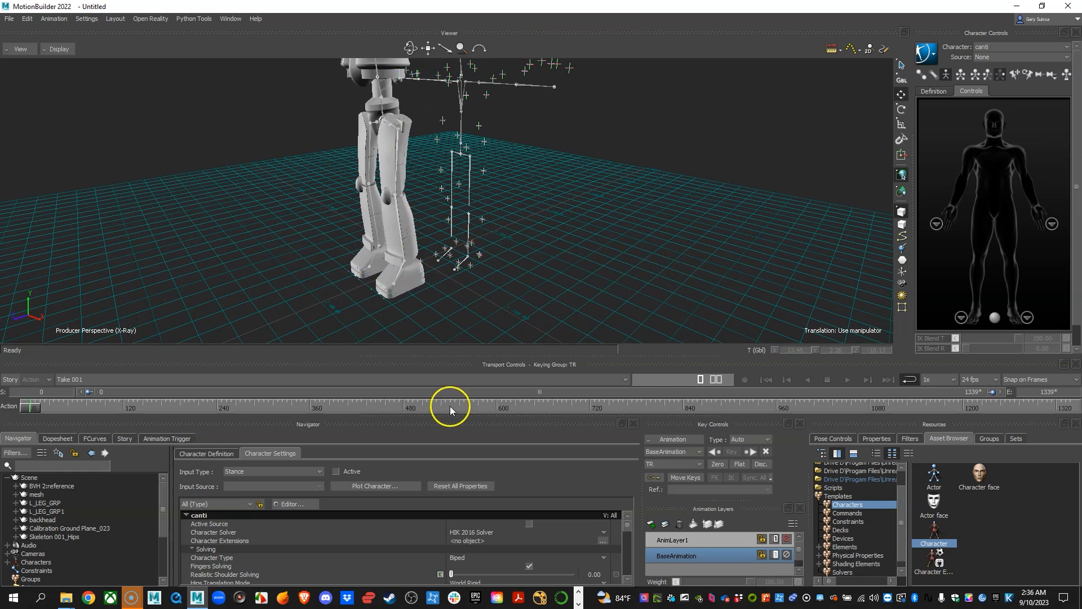
Add a Null from the Elements templates to the scene near the mocap skeleton's feet.
{"action": "left_click_drag", "start_coordinate": [505, 249], "coordinate": [558, 289], "text": "alt"}
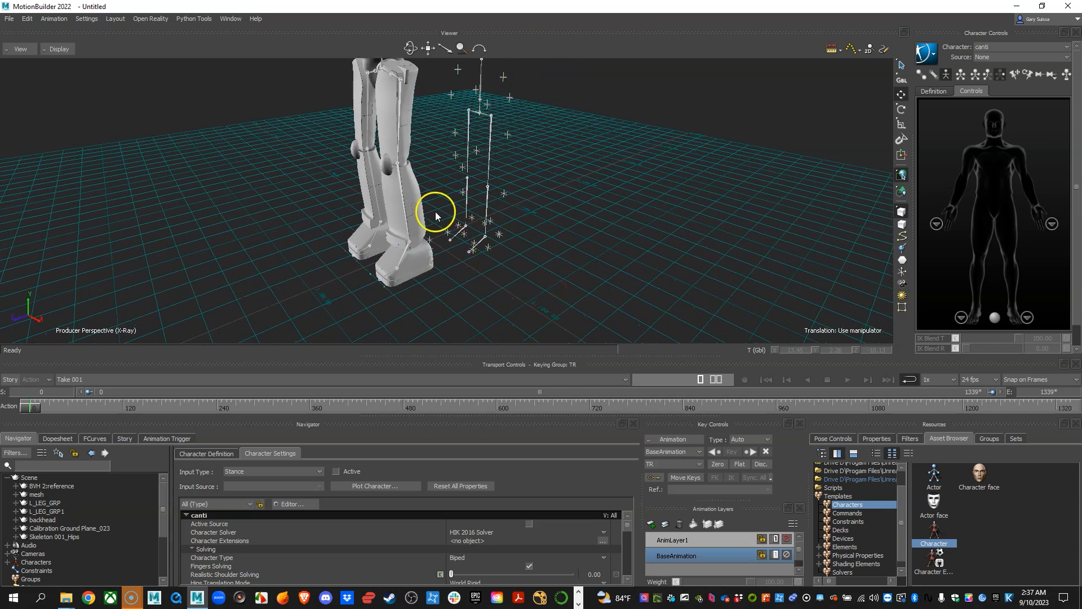
{"action": "left_click_drag", "start_coordinate": [436, 214], "coordinate": [533, 277], "text": "ctrl+shift"}
{"action": "mouse_move", "coordinate": [570, 232]}
{"action": "left_mouse_down", "text": "ctrl+shift"}
{"action": "mouse_move", "coordinate": [570, 252]}
{"action": "mouse_move", "coordinate": [438, 119]}
{"action": "left_mouse_up", "text": "ctrl+shift"}
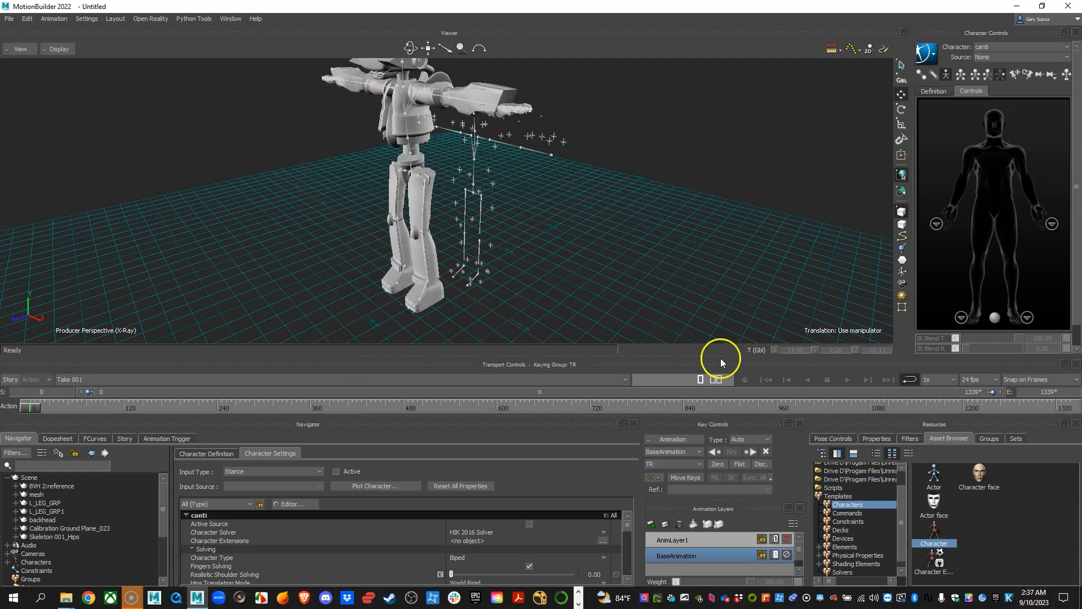
{"action": "scroll", "coordinate": [852, 546], "scroll_direction": "down", "scroll_amount": 1}
{"action": "left_click", "coordinate": [845, 538]}
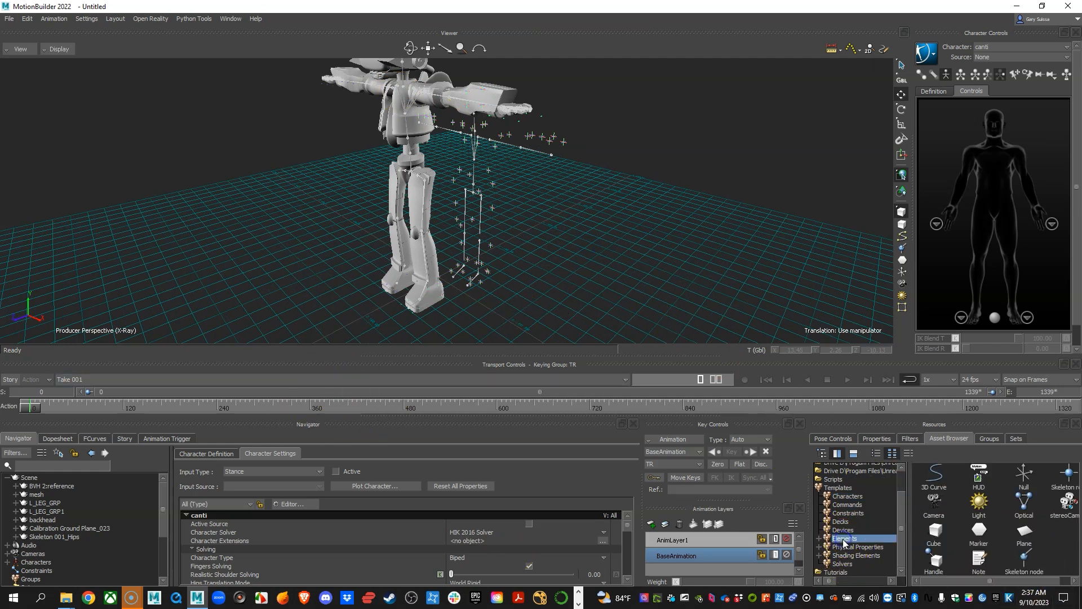
{"action": "left_click", "coordinate": [1024, 472]}
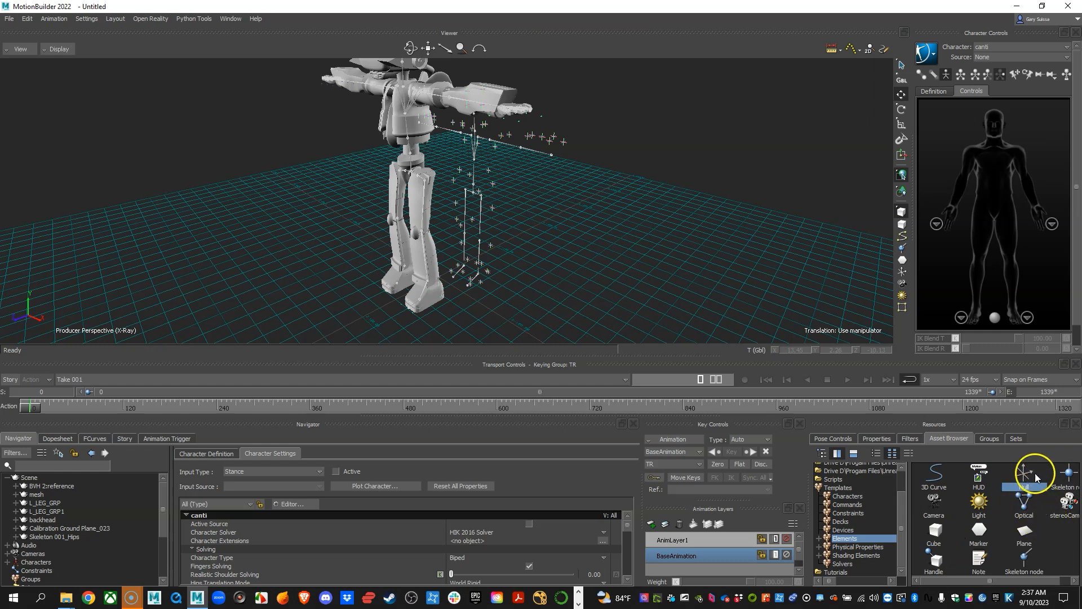
{"action": "left_click_drag", "start_coordinate": [1023, 474], "coordinate": [434, 298]}
{"action": "left_click_drag", "start_coordinate": [539, 288], "coordinate": [451, 278], "text": "alt"}
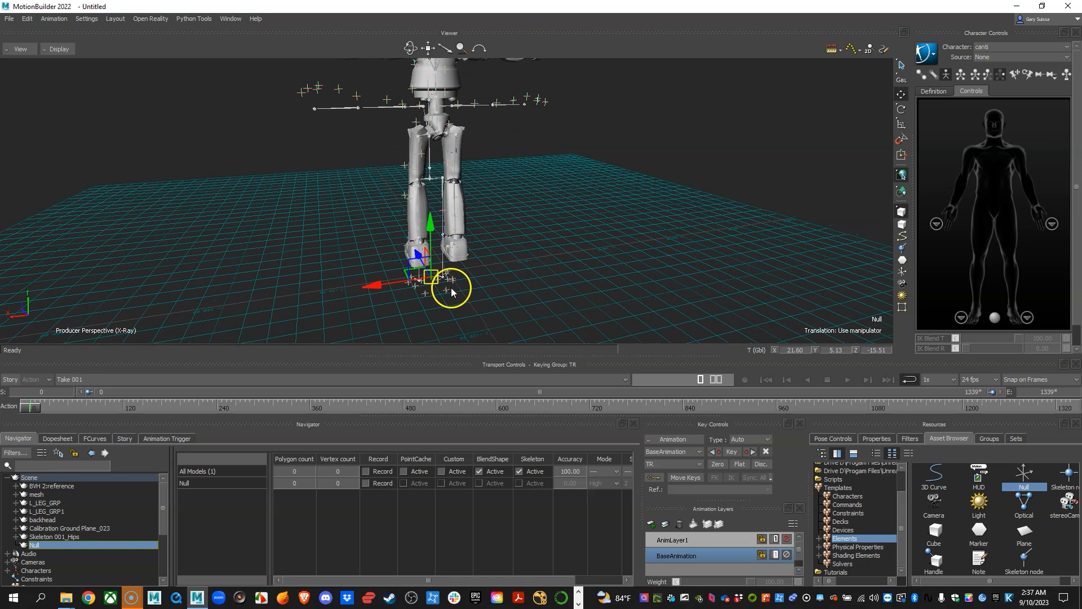
Switch to four views and centre the Null between the skeleton's legs in the top view, at about X 24.44.
{"action": "key", "text": "ctrl+4"}
{"action": "right_click_drag", "start_coordinate": [378, 272], "coordinate": [413, 307], "text": "alt"}
{"action": "middle_click_drag", "start_coordinate": [350, 283], "coordinate": [311, 300], "text": "alt"}
{"action": "right_click_drag", "start_coordinate": [311, 300], "coordinate": [387, 310], "text": "alt"}
{"action": "middle_click_drag", "start_coordinate": [267, 299], "coordinate": [273, 329], "text": "alt"}
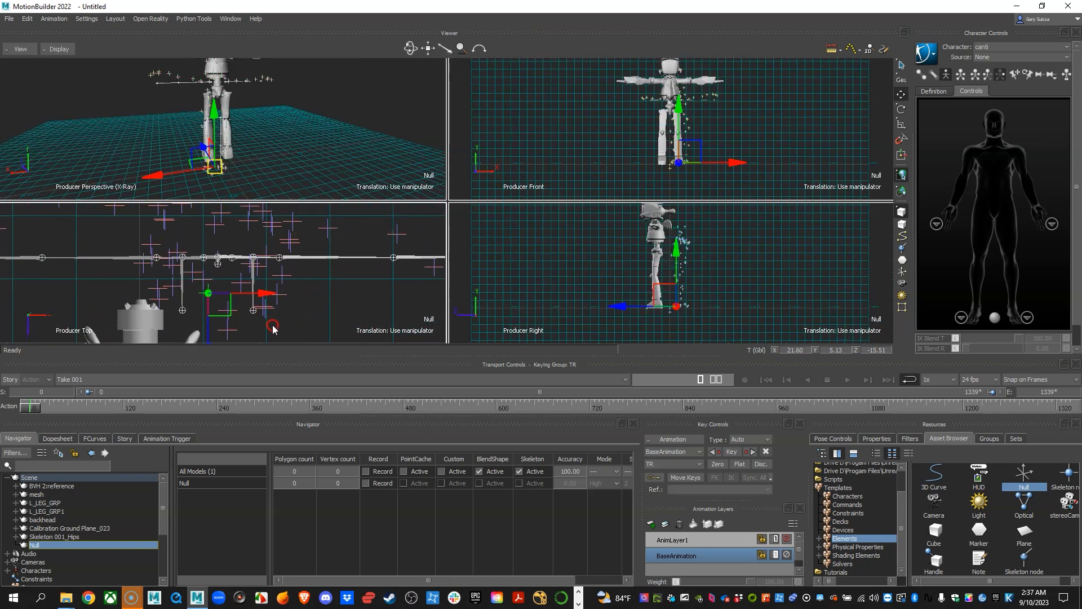
{"action": "left_click_drag", "start_coordinate": [218, 311], "coordinate": [227, 276]}
Fine-tune the Null in the right view to about Y 3.26, Z -27.07, and return to the full perspective view.
{"action": "right_click_drag", "start_coordinate": [752, 281], "coordinate": [705, 302], "text": "alt"}
{"action": "left_click_drag", "start_coordinate": [639, 220], "coordinate": [638, 218]}
{"action": "right_click_drag", "start_coordinate": [619, 261], "coordinate": [656, 265], "text": "alt"}
{"action": "middle_click_drag", "start_coordinate": [656, 266], "coordinate": [698, 275], "text": "alt"}
{"action": "left_click_drag", "start_coordinate": [281, 170], "coordinate": [379, 168], "text": "alt"}
{"action": "right_click_drag", "start_coordinate": [380, 168], "coordinate": [396, 168], "text": "alt"}
{"action": "mouse_move", "coordinate": [396, 167]}
{"action": "left_mouse_down", "text": "alt"}
{"action": "mouse_move", "coordinate": [387, 183]}
{"action": "mouse_move", "coordinate": [379, 153]}
{"action": "left_mouse_up", "text": "alt"}
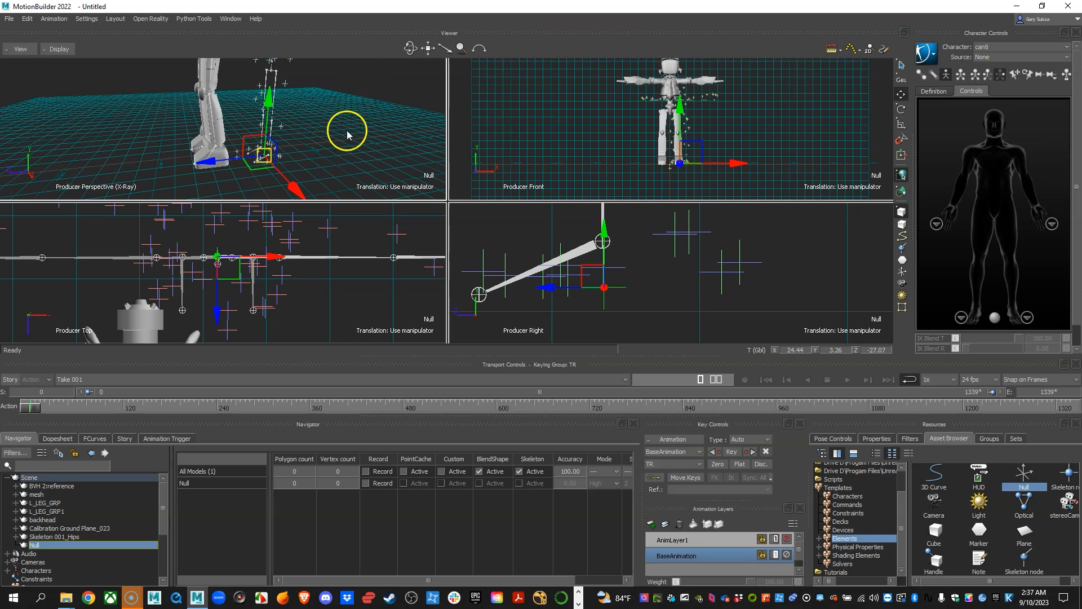
{"action": "key", "text": "space"}
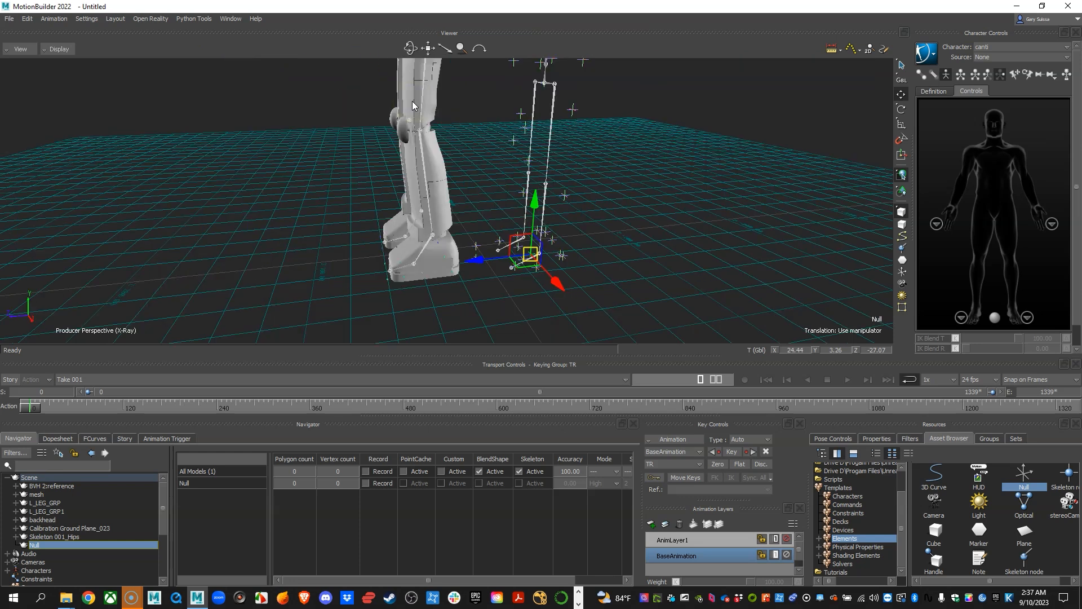
Rename the Null as TRS.
{"action": "right_click", "coordinate": [45, 543]}
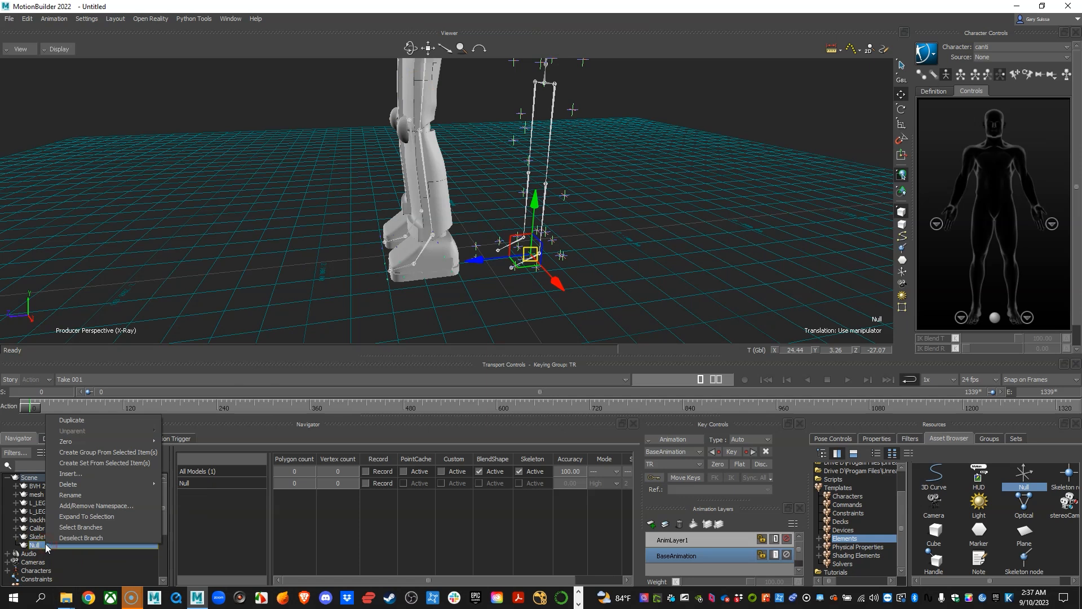
{"action": "left_click", "coordinate": [81, 496]}
{"action": "type", "text": "TRS"}
{"action": "key", "text": "Return"}
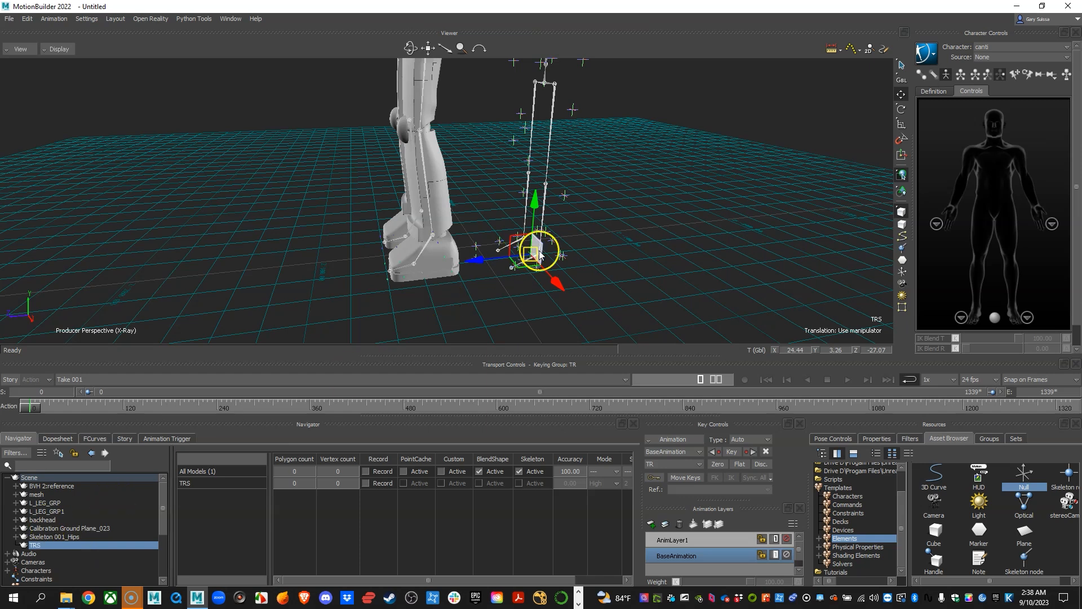
{"action": "left_click_drag", "start_coordinate": [606, 254], "coordinate": [565, 247]}
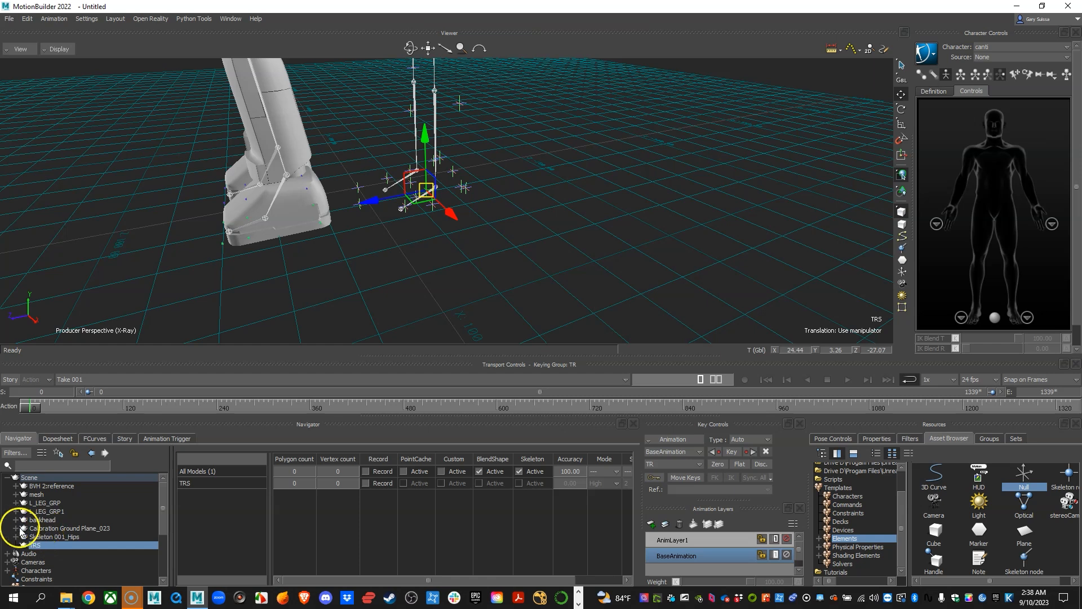
Parent all markers under Calibration Ground Plane_023, from Skeleton 001_WaistLFront to Skeleton 001_RToeTip, together with Skeleton 001_Hips, to the TRS null.
{"action": "left_click", "coordinate": [15, 528]}
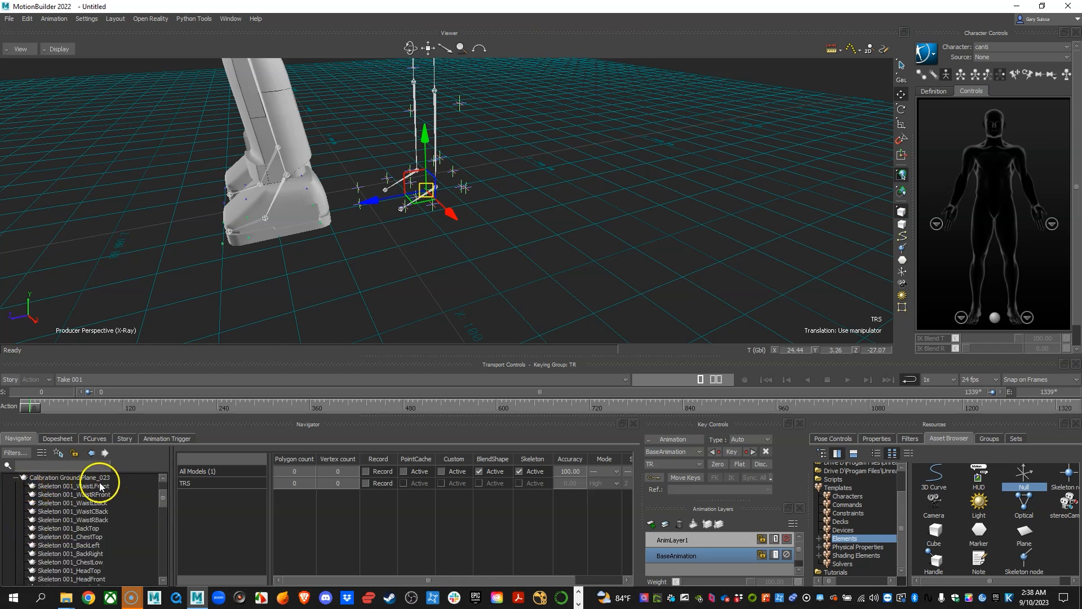
{"action": "left_click", "coordinate": [54, 487]}
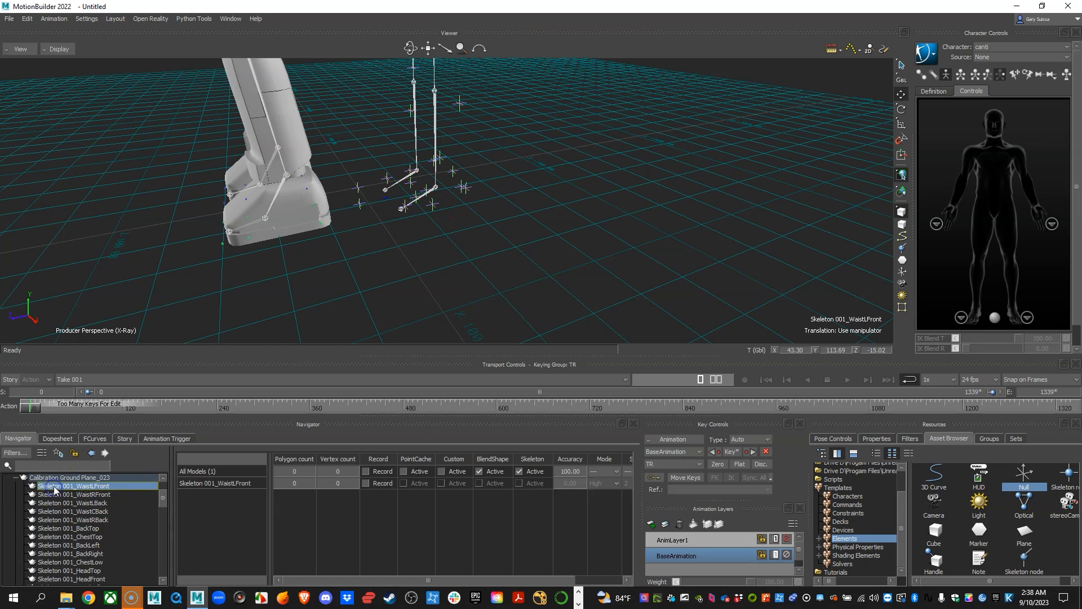
{"action": "left_click_drag", "start_coordinate": [588, 216], "coordinate": [469, 237], "text": "ctrl"}
{"action": "scroll", "coordinate": [134, 548], "scroll_direction": "down", "scroll_amount": 3}
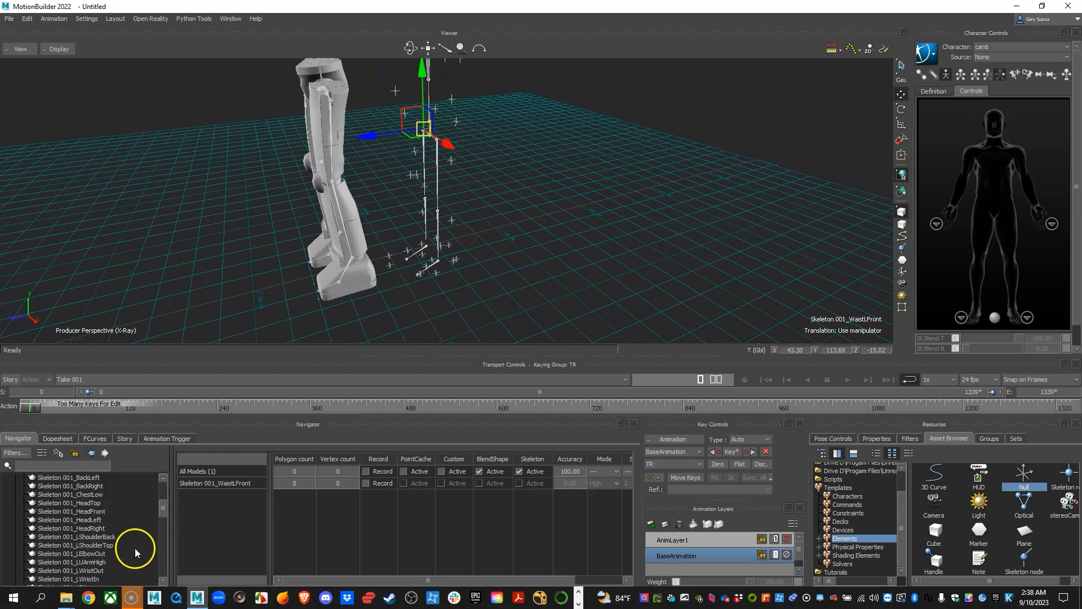
{"action": "scroll", "coordinate": [135, 548], "scroll_direction": "down", "scroll_amount": 10}
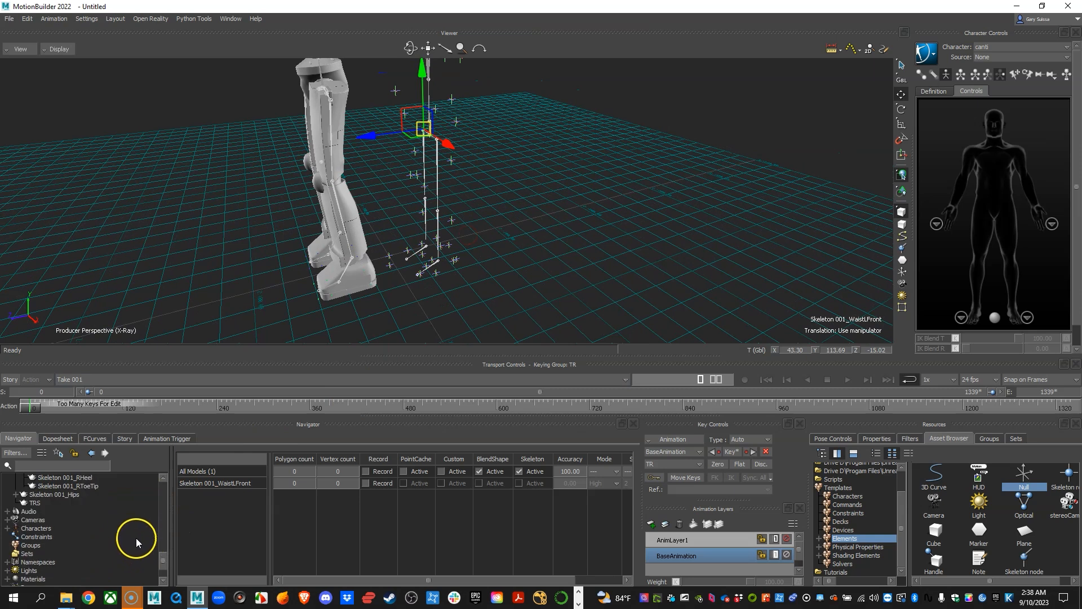
{"action": "left_click", "coordinate": [77, 486], "text": "shift"}
{"action": "left_click_drag", "start_coordinate": [523, 169], "coordinate": [518, 196], "text": "ctrl+shift"}
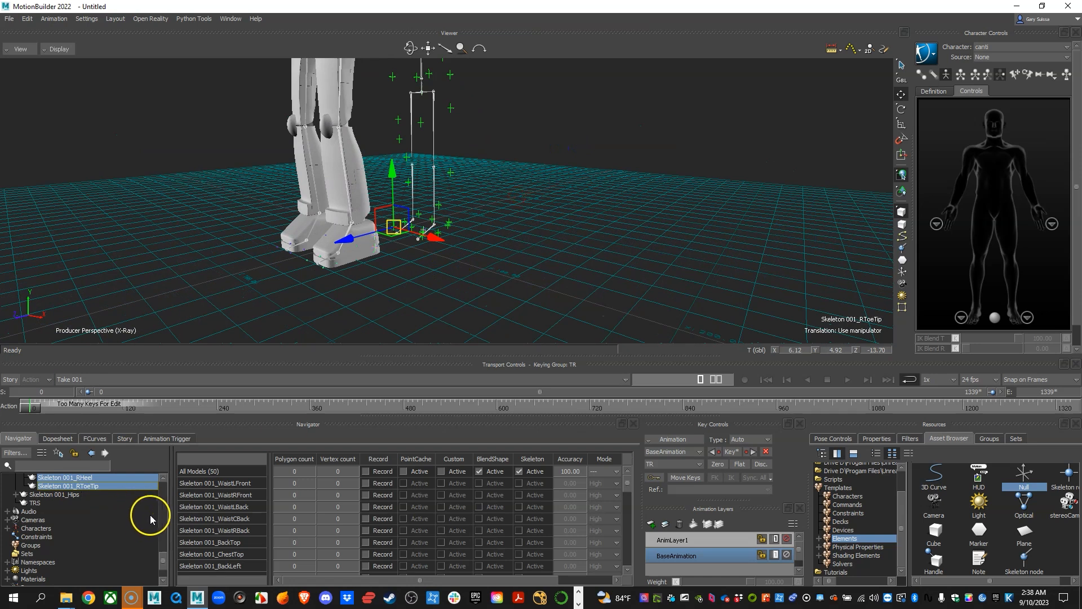
{"action": "left_click", "coordinate": [62, 494], "text": "shift"}
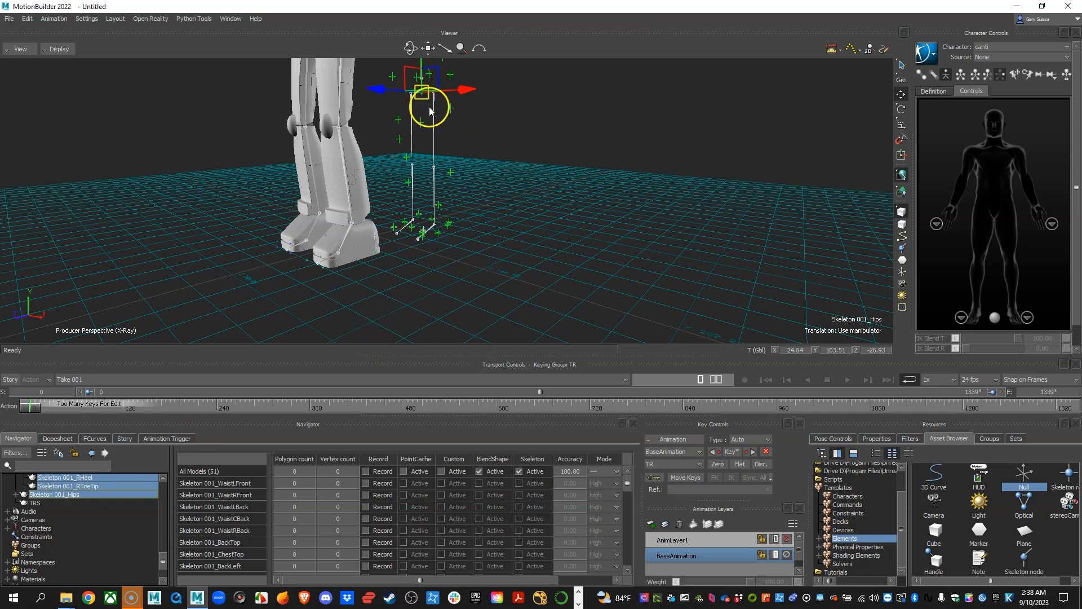
{"action": "scroll", "coordinate": [447, 191], "scroll_direction": "down", "scroll_amount": 2}
{"action": "left_click_drag", "start_coordinate": [447, 191], "coordinate": [480, 207], "text": "shift"}
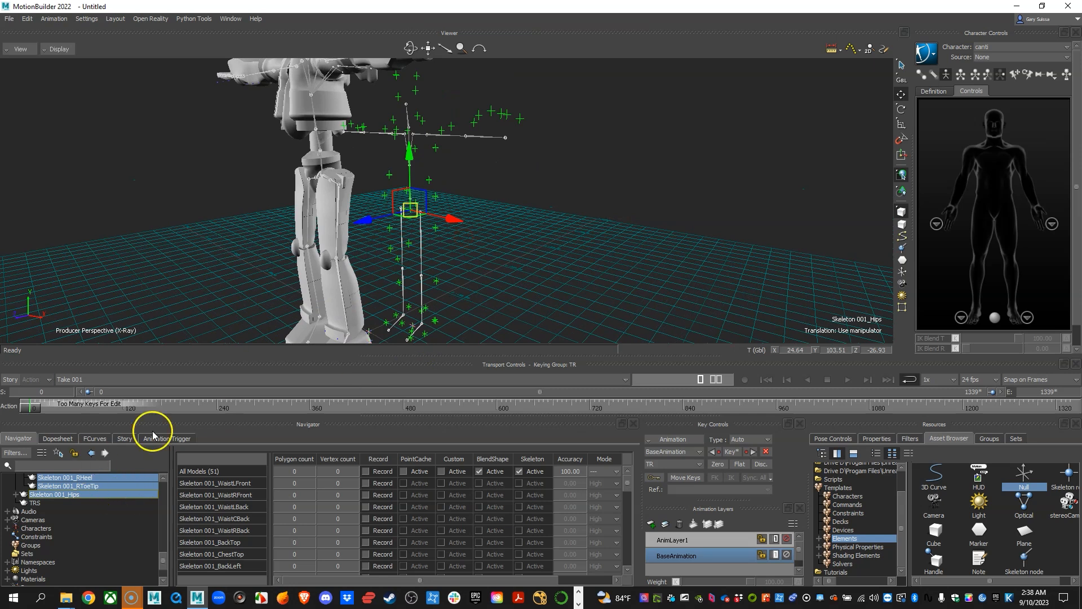
{"action": "right_click", "coordinate": [47, 494]}
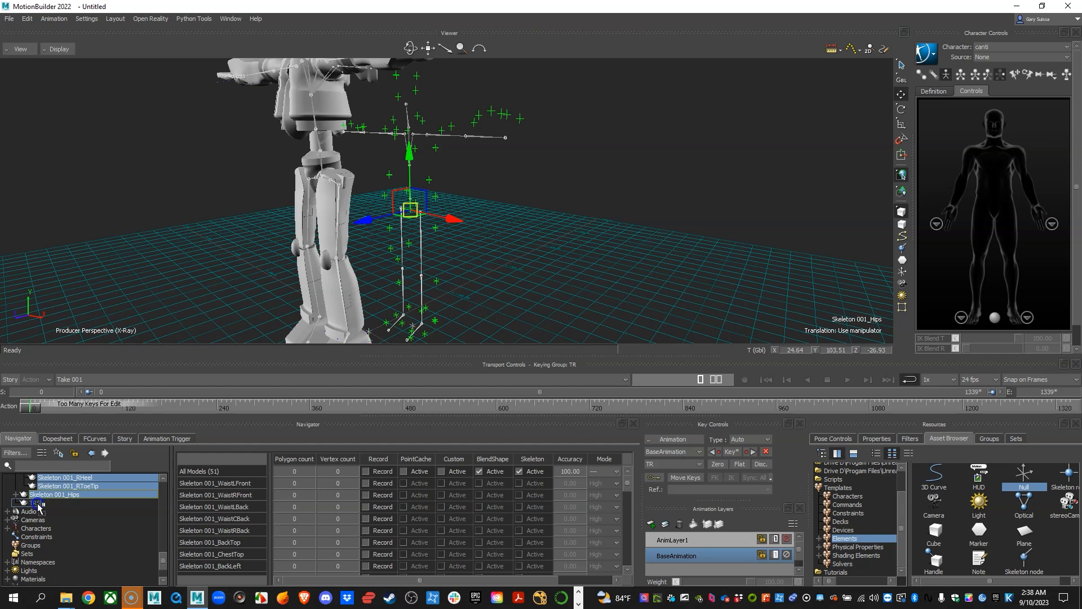
{"action": "right_click_drag", "start_coordinate": [38, 504], "coordinate": [38, 505]}
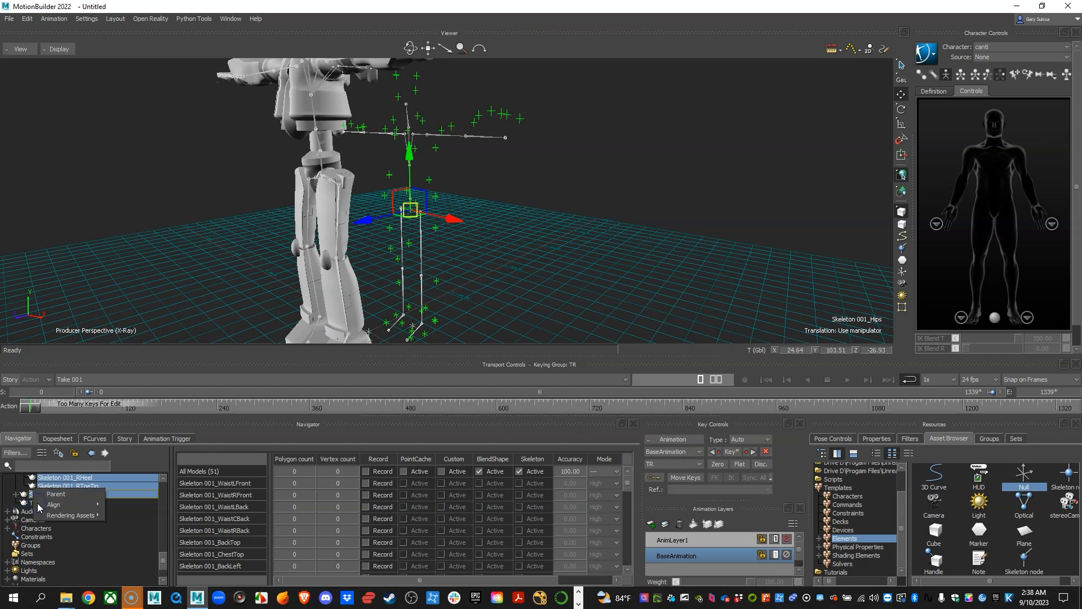
{"action": "left_click", "coordinate": [54, 494]}
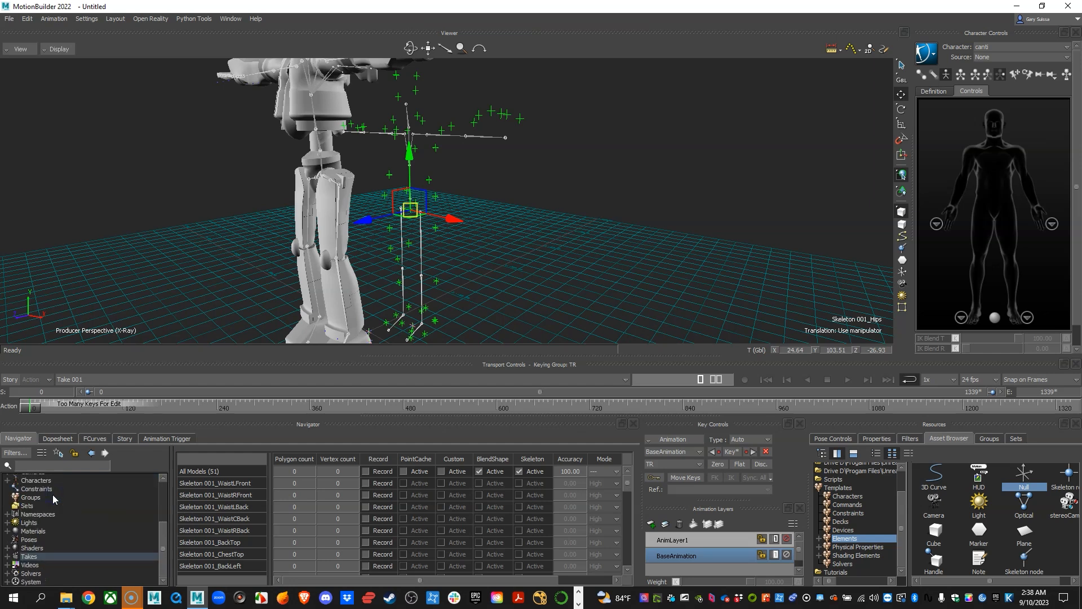
Select the TRS null and move it with its skeleton and markers to about X 87.44, Y 86.64, Z -106.24.
{"action": "scroll", "coordinate": [104, 530], "scroll_direction": "up", "scroll_amount": 3}
{"action": "left_click", "coordinate": [38, 514]}
{"action": "middle_click_drag", "start_coordinate": [447, 295], "coordinate": [451, 250], "text": "alt"}
{"action": "right_click_drag", "start_coordinate": [451, 250], "coordinate": [510, 251], "text": "alt"}
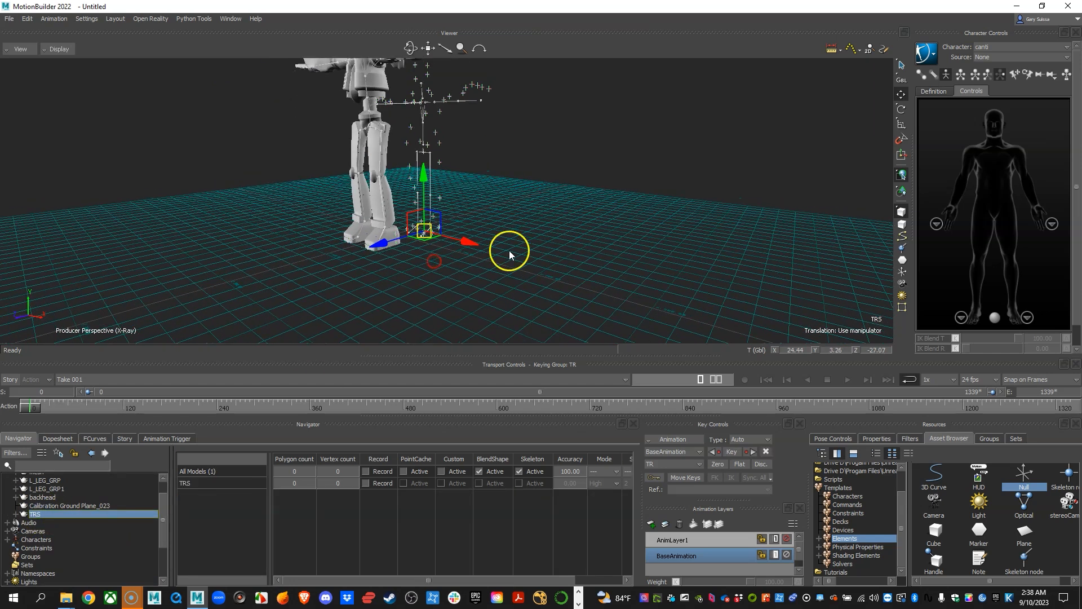
{"action": "middle_click_drag", "start_coordinate": [510, 252], "coordinate": [498, 283], "text": "alt"}
{"action": "left_click_drag", "start_coordinate": [399, 285], "coordinate": [482, 219]}
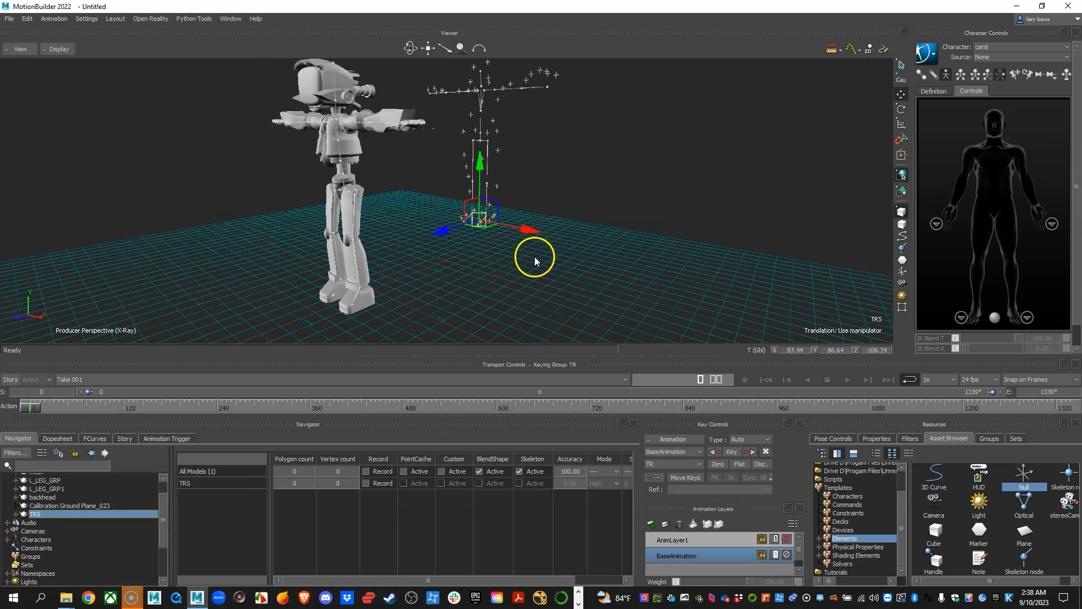
Undo the last move of the TRS null.
{"action": "mouse_move", "coordinate": [31, 406]}
{"action": "left_mouse_down"}
{"action": "mouse_move", "coordinate": [149, 393]}
{"action": "mouse_move", "coordinate": [25, 394]}
{"action": "left_mouse_up"}
{"action": "right_click_drag", "start_coordinate": [451, 248], "coordinate": [491, 248], "text": "alt"}
{"action": "left_click_drag", "start_coordinate": [492, 248], "coordinate": [428, 299], "text": "alt"}
{"action": "right_click_drag", "start_coordinate": [428, 300], "coordinate": [482, 272], "text": "alt"}
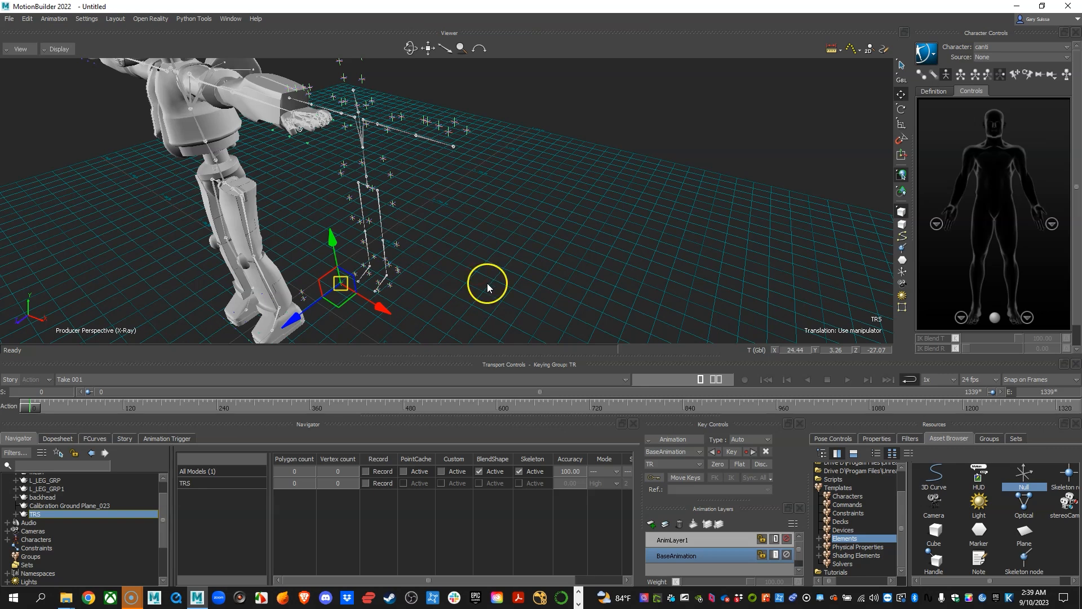
Examine the mocap skeleton's size and foot placement relative to Canti from several angles.
{"action": "left_click_drag", "start_coordinate": [487, 283], "coordinate": [452, 280], "text": "alt"}
{"action": "right_click_drag", "start_coordinate": [451, 281], "coordinate": [565, 275], "text": "alt"}
{"action": "left_click_drag", "start_coordinate": [566, 275], "coordinate": [541, 253], "text": "alt"}
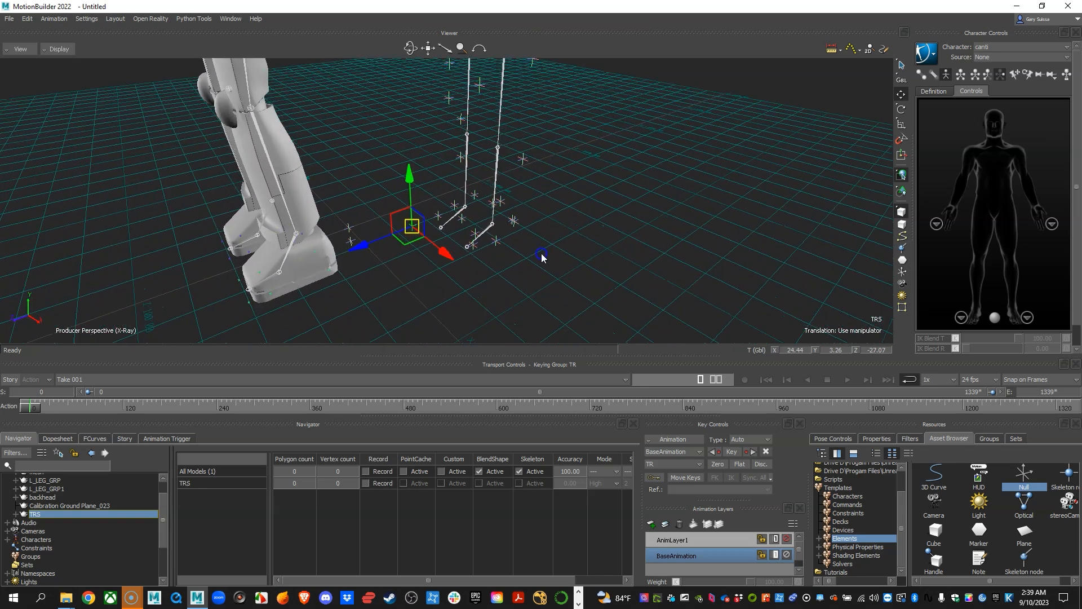
{"action": "right_click_drag", "start_coordinate": [541, 252], "coordinate": [547, 291], "text": "alt"}
{"action": "left_click_drag", "start_coordinate": [547, 291], "coordinate": [571, 276], "text": "alt"}
{"action": "left_click_drag", "start_coordinate": [434, 215], "coordinate": [465, 263], "text": "alt"}
{"action": "right_click_drag", "start_coordinate": [535, 292], "coordinate": [406, 248], "text": "alt"}
{"action": "left_click_drag", "start_coordinate": [406, 249], "coordinate": [496, 200], "text": "alt"}
{"action": "right_click_drag", "start_coordinate": [481, 184], "coordinate": [465, 197], "text": "alt"}
{"action": "left_click_drag", "start_coordinate": [465, 197], "coordinate": [481, 193], "text": "alt"}
{"action": "middle_click_drag", "start_coordinate": [480, 193], "coordinate": [469, 218], "text": "alt"}
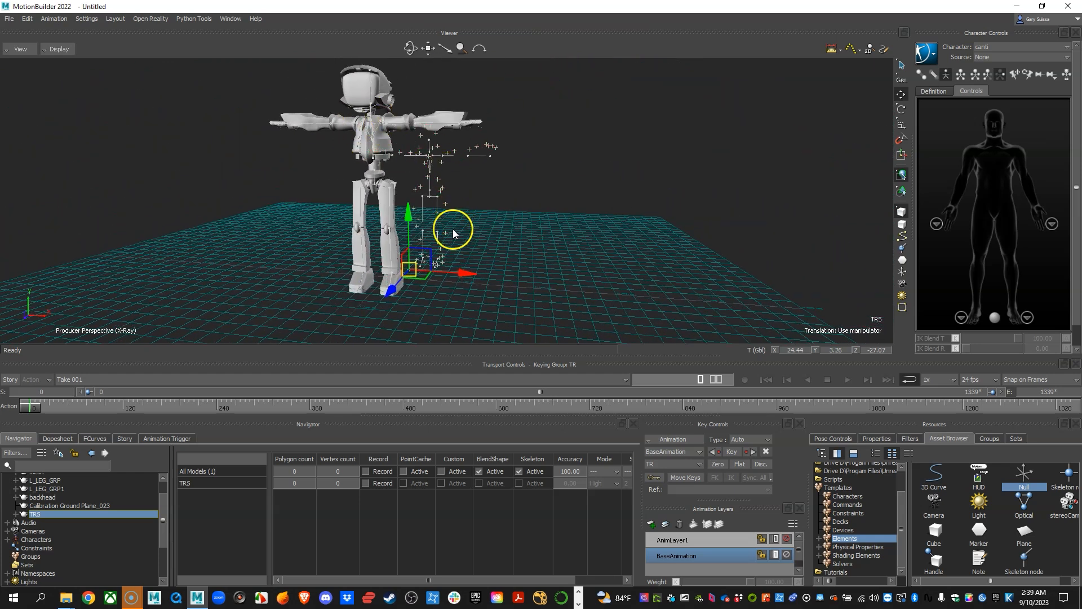
Scale the TRS null with its skeleton and markers uniformly to about 1.29.
{"action": "key", "text": "s"}
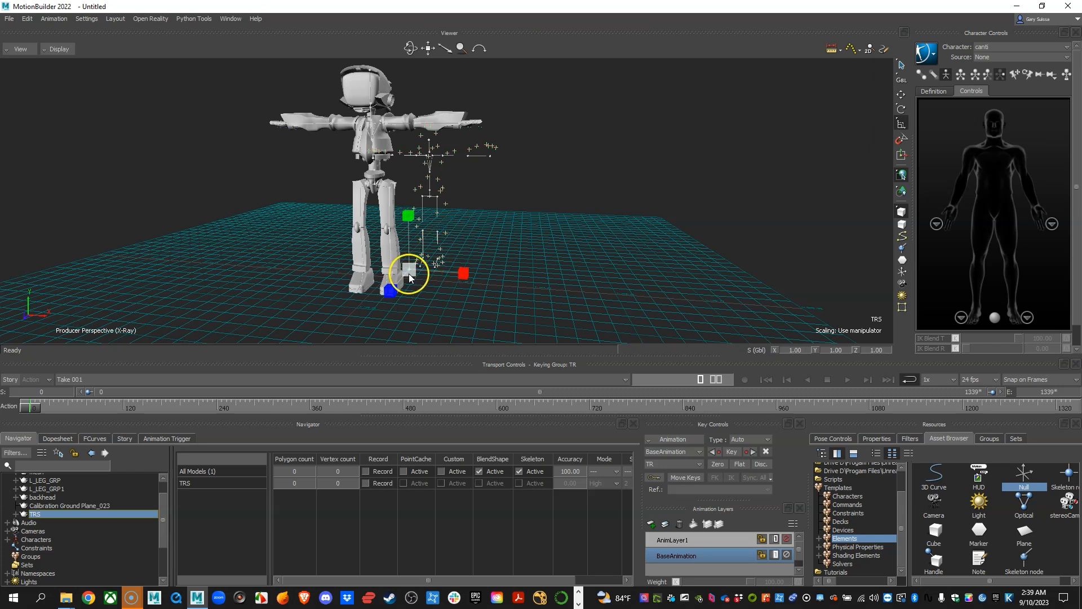
{"action": "left_click_drag", "start_coordinate": [413, 269], "coordinate": [431, 262]}
{"action": "right_click_drag", "start_coordinate": [629, 219], "coordinate": [554, 210], "text": "alt"}
{"action": "left_click_drag", "start_coordinate": [542, 207], "coordinate": [451, 242], "text": "alt"}
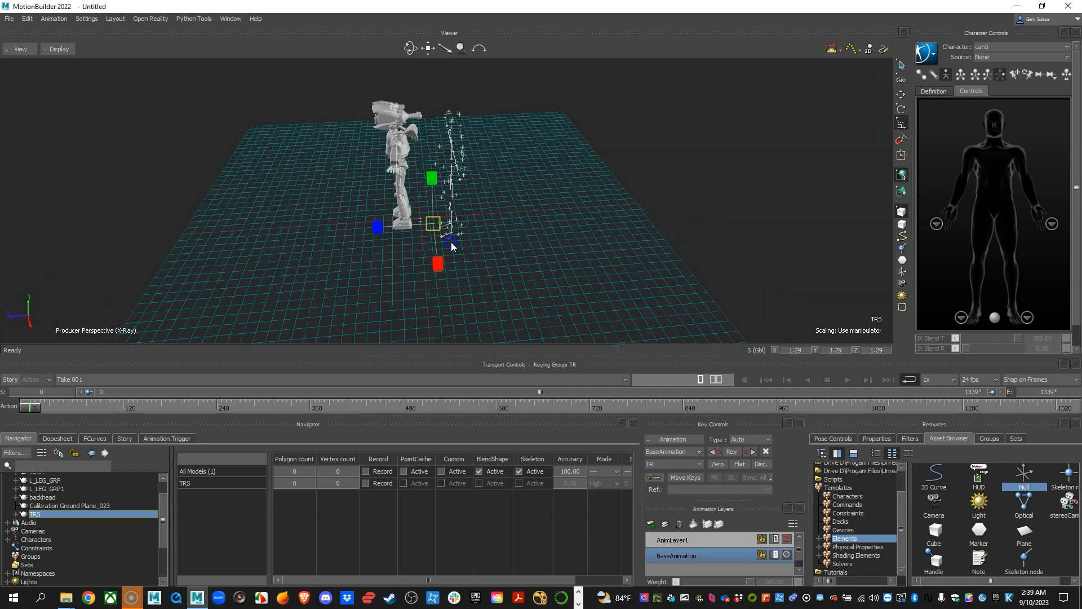
Move the TRS null to about X -33.53, Z 77.98 so the mocap skeleton lines up with Canti.
{"action": "key", "text": "t"}
{"action": "left_click_drag", "start_coordinate": [384, 226], "coordinate": [557, 152]}
{"action": "right_click_drag", "start_coordinate": [557, 152], "coordinate": [542, 180], "text": "alt"}
{"action": "middle_click_drag", "start_coordinate": [542, 179], "coordinate": [563, 162], "text": "alt"}
{"action": "left_click_drag", "start_coordinate": [562, 162], "coordinate": [560, 168], "text": "alt"}
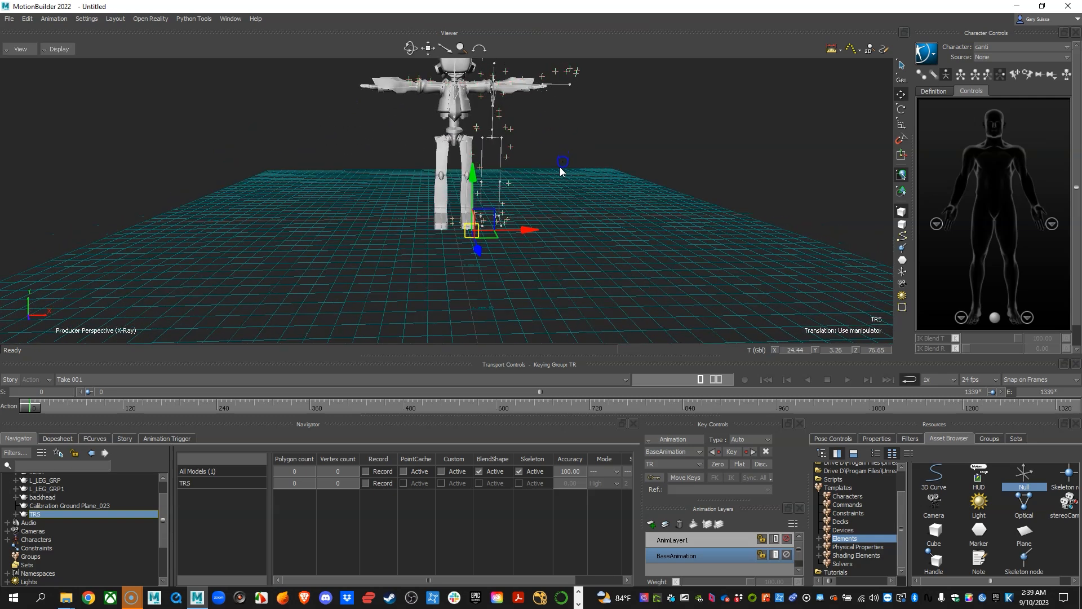
{"action": "left_click_drag", "start_coordinate": [528, 231], "coordinate": [612, 168]}
{"action": "left_click_drag", "start_coordinate": [574, 233], "coordinate": [479, 202]}
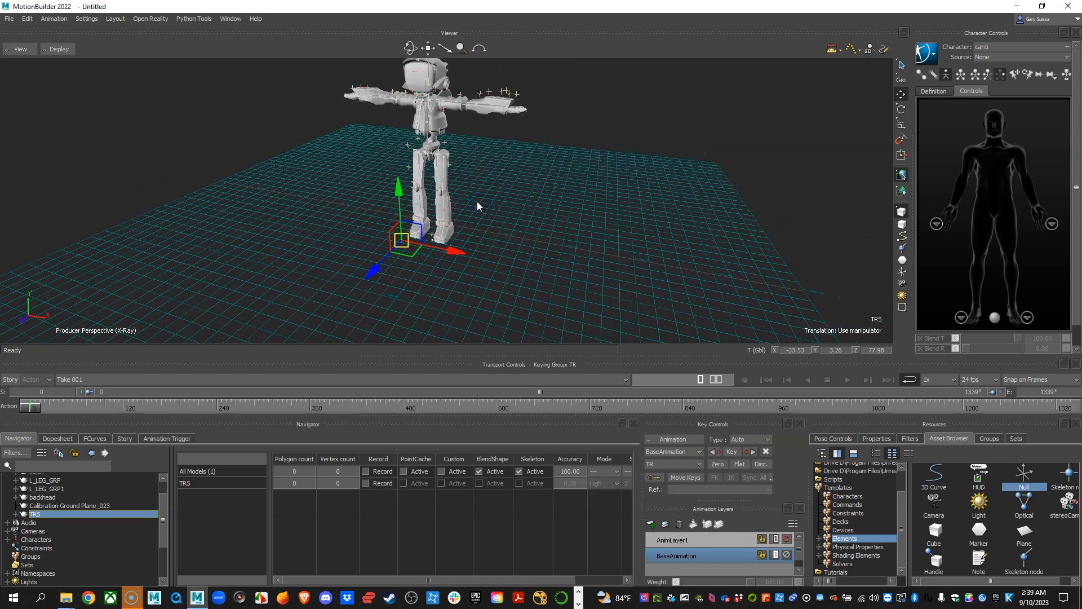
Switch to four views, show the top view in X-ray, and move the TRS null there to about Z 70.74.
{"action": "key", "text": "ctrl+4"}
{"action": "right_click_drag", "start_coordinate": [427, 285], "coordinate": [306, 285], "text": "alt"}
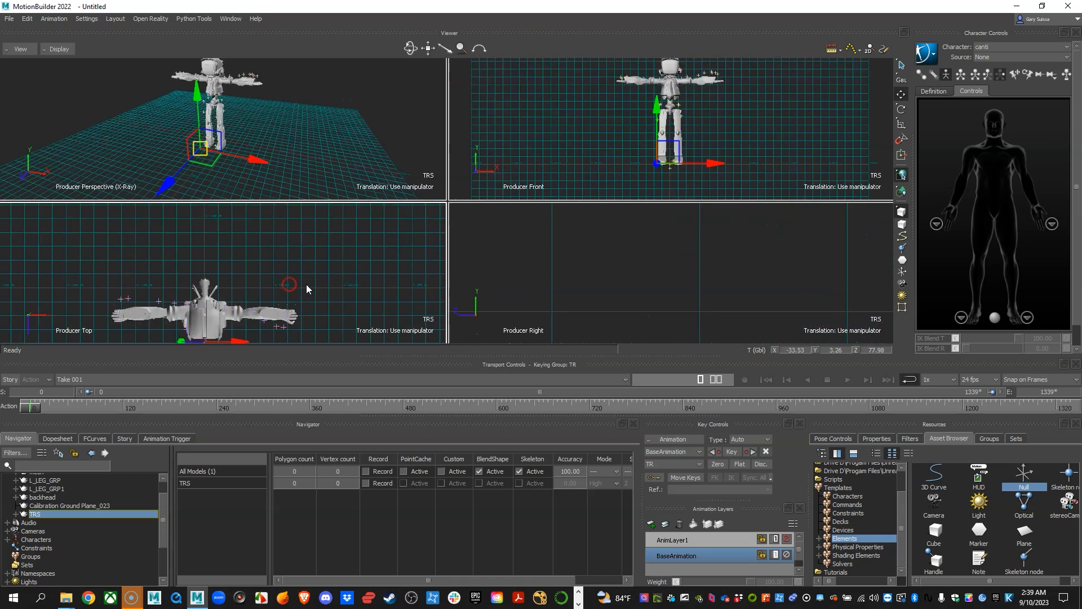
{"action": "middle_click_drag", "start_coordinate": [308, 285], "coordinate": [306, 238], "text": "alt"}
{"action": "key", "text": "ctrl+x"}
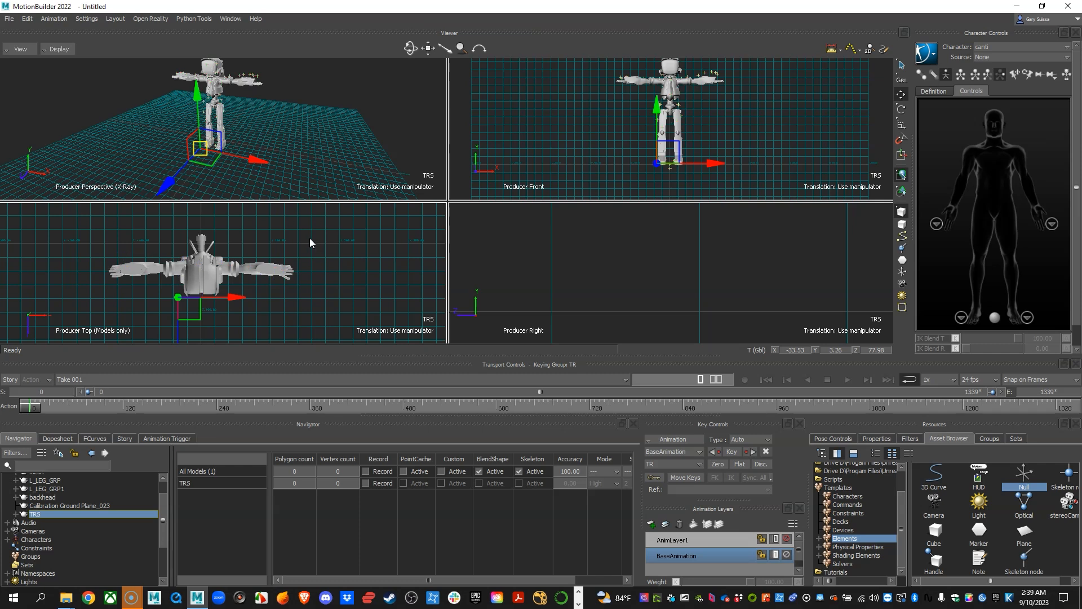
{"action": "middle_click_drag", "start_coordinate": [331, 275], "coordinate": [344, 260], "text": "alt"}
{"action": "right_click_drag", "start_coordinate": [344, 260], "coordinate": [373, 276], "text": "alt"}
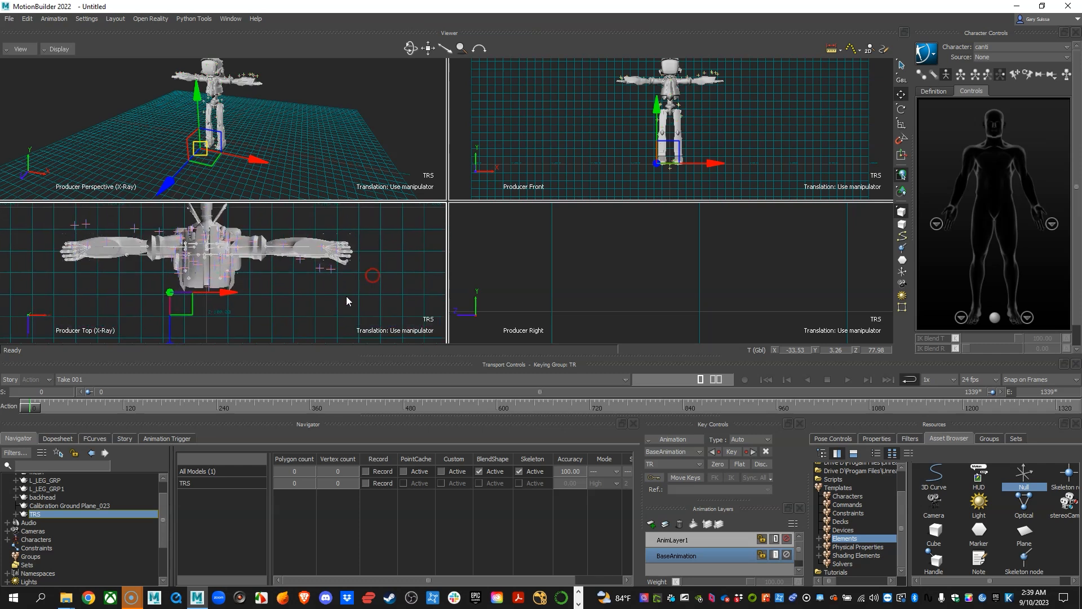
{"action": "left_click_drag", "start_coordinate": [167, 340], "coordinate": [174, 333]}
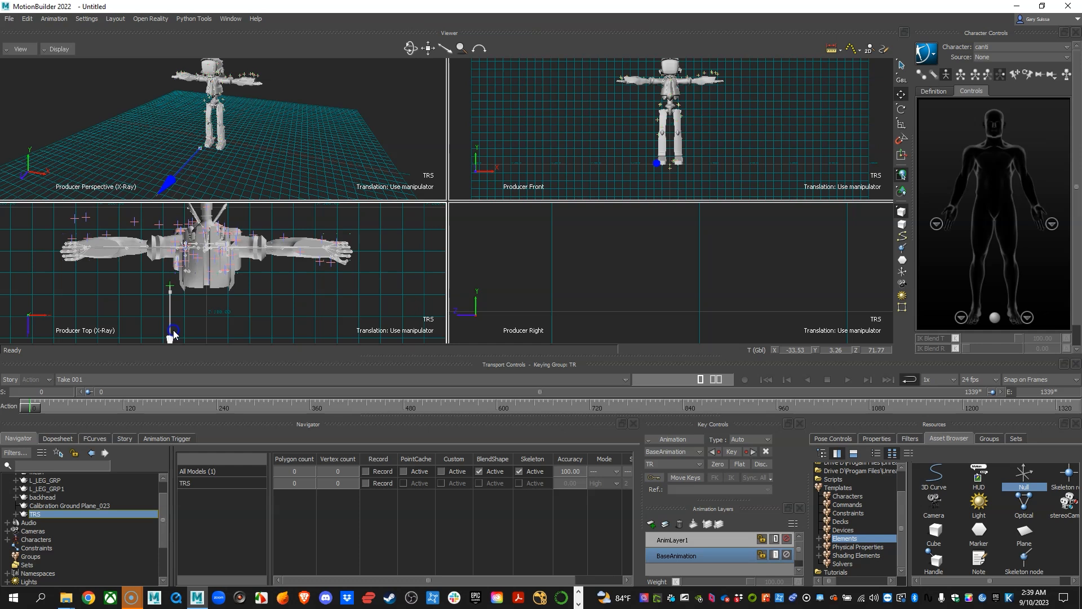
{"action": "right_click", "coordinate": [175, 330]}
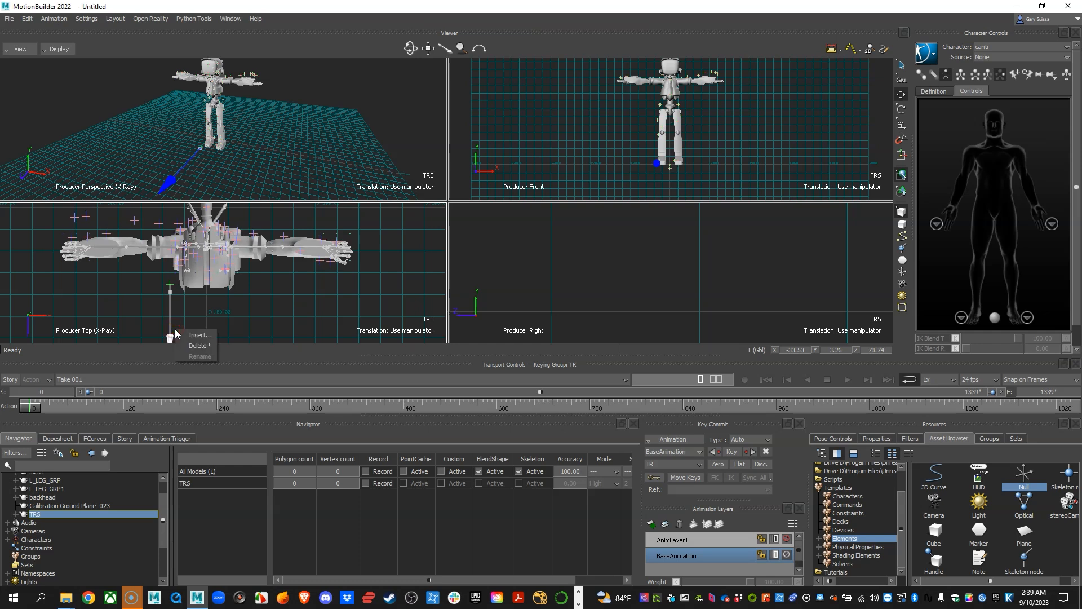
{"action": "left_click", "coordinate": [356, 278]}
Show the right view in X-ray and fine-tune the TRS null there to about Z 74.04.
{"action": "left_click_drag", "start_coordinate": [674, 271], "coordinate": [660, 333], "text": "ctrl"}
{"action": "left_click_drag", "start_coordinate": [706, 291], "coordinate": [639, 240], "text": "ctrl"}
{"action": "key", "text": "ctrl+a"}
{"action": "key", "text": "ctrl+a"}
{"action": "left_click_drag", "start_coordinate": [675, 275], "coordinate": [674, 250], "text": "ctrl"}
{"action": "left_click_drag", "start_coordinate": [562, 304], "coordinate": [554, 310]}
{"action": "left_click", "coordinate": [619, 265]}
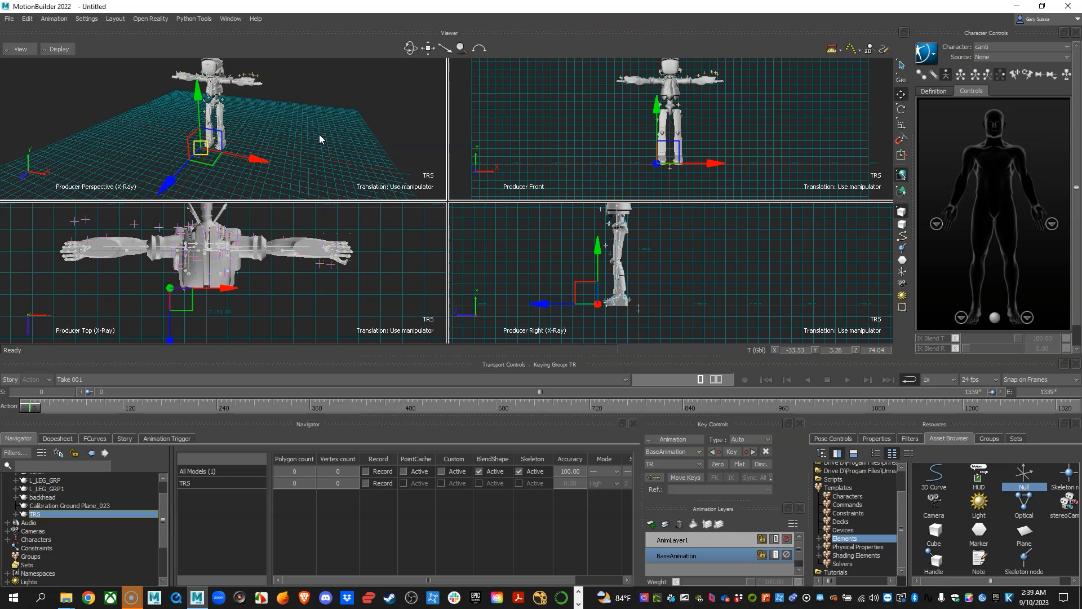
Return to the full perspective view, inspect how the mocap skeleton fits inside Canti around the hips, and clear the selection.
{"action": "key", "text": "space"}
{"action": "left_click_drag", "start_coordinate": [541, 231], "coordinate": [573, 223], "text": "alt"}
{"action": "right_click_drag", "start_coordinate": [573, 223], "coordinate": [584, 243], "text": "alt"}
{"action": "middle_click_drag", "start_coordinate": [584, 243], "coordinate": [568, 249], "text": "alt"}
{"action": "left_click_drag", "start_coordinate": [568, 248], "coordinate": [540, 202], "text": "alt"}
{"action": "right_click_drag", "start_coordinate": [540, 202], "coordinate": [556, 234], "text": "alt"}
{"action": "left_click_drag", "start_coordinate": [556, 234], "coordinate": [476, 224], "text": "alt"}
{"action": "mouse_move", "coordinate": [539, 317]}
{"action": "right_mouse_down", "text": "alt"}
{"action": "mouse_move", "coordinate": [526, 323]}
{"action": "mouse_move", "coordinate": [537, 329]}
{"action": "right_mouse_up", "text": "alt"}
{"action": "left_click_drag", "start_coordinate": [536, 330], "coordinate": [437, 224]}
{"action": "middle_click_drag", "start_coordinate": [437, 224], "coordinate": [539, 266], "text": "alt"}
{"action": "right_click_drag", "start_coordinate": [539, 265], "coordinate": [643, 248], "text": "alt"}
{"action": "left_click_drag", "start_coordinate": [544, 215], "coordinate": [496, 210], "text": "alt"}
{"action": "right_click_drag", "start_coordinate": [495, 210], "coordinate": [583, 241], "text": "alt"}
{"action": "left_click", "coordinate": [670, 192]}
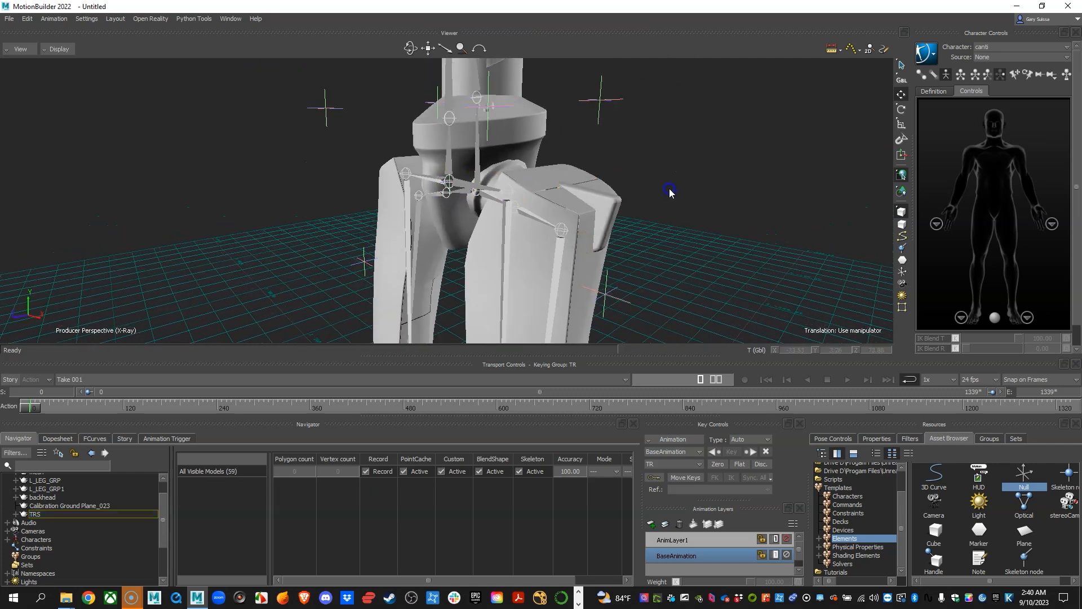
Apply a Character template to Skeleton 001_Hips and characterize the mocap skeleton as a biped.
{"action": "left_click", "coordinate": [466, 189]}
{"action": "right_click_drag", "start_coordinate": [544, 230], "coordinate": [651, 228], "text": "alt"}
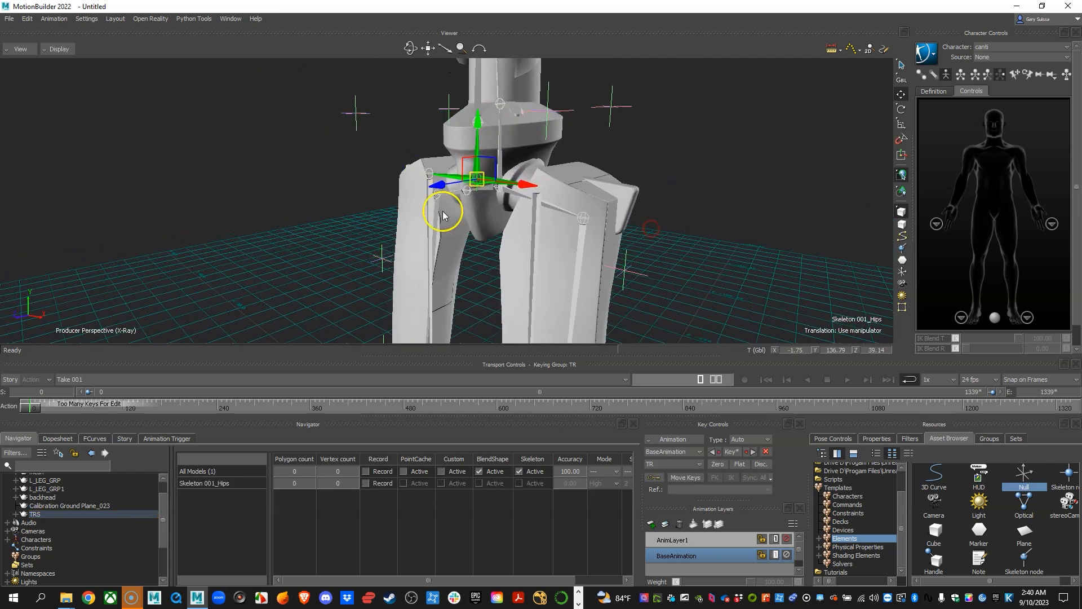
{"action": "left_click", "coordinate": [846, 497]}
{"action": "left_click", "coordinate": [934, 533]}
{"action": "middle_click_drag", "start_coordinate": [713, 214], "coordinate": [697, 211], "text": "alt"}
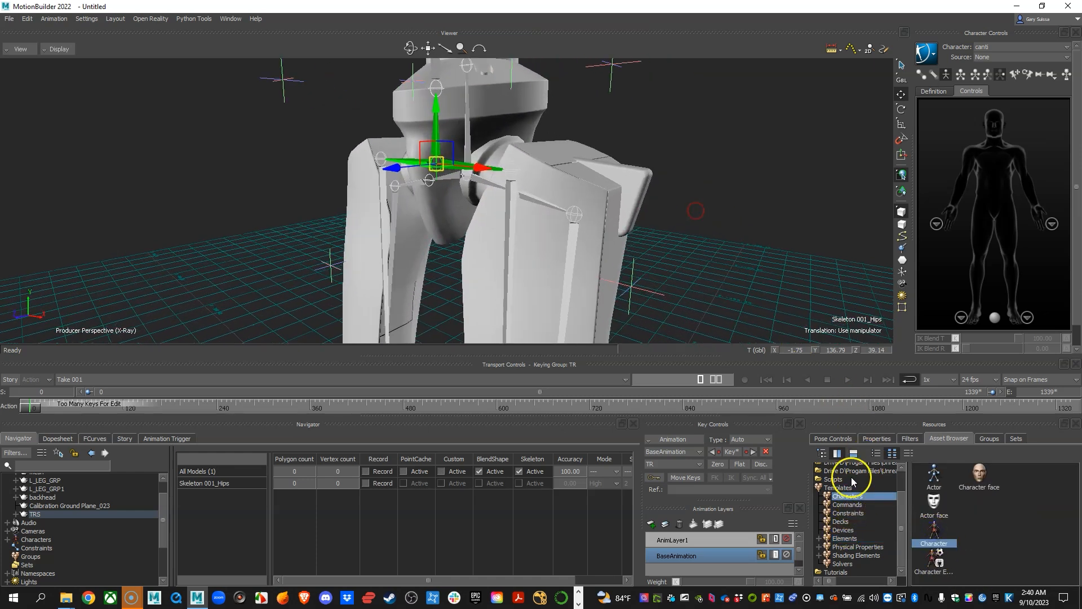
{"action": "left_click_drag", "start_coordinate": [932, 525], "coordinate": [423, 164]}
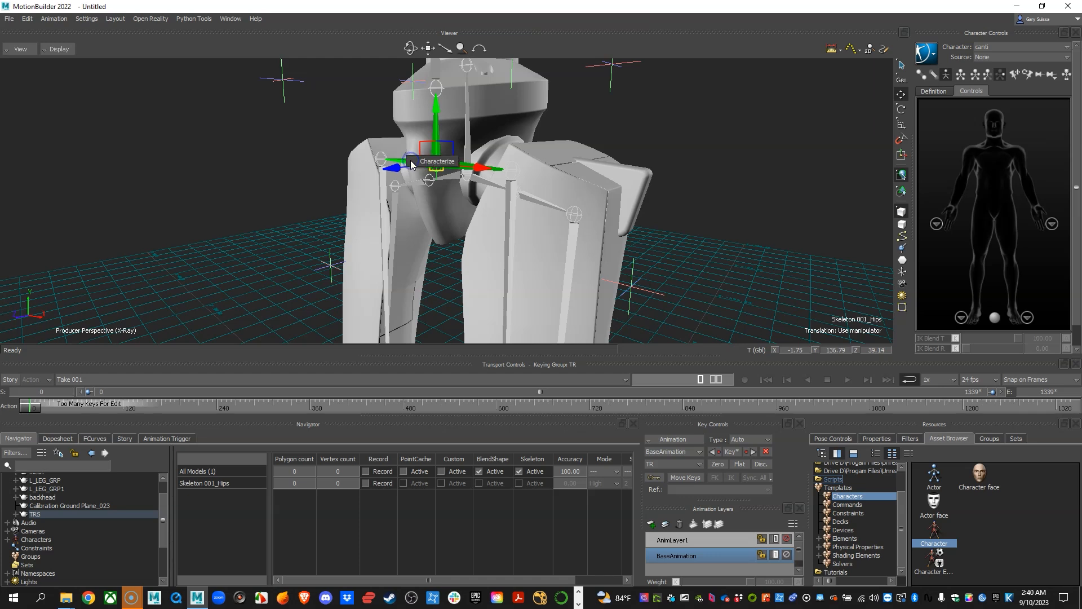
{"action": "left_click", "coordinate": [432, 164]}
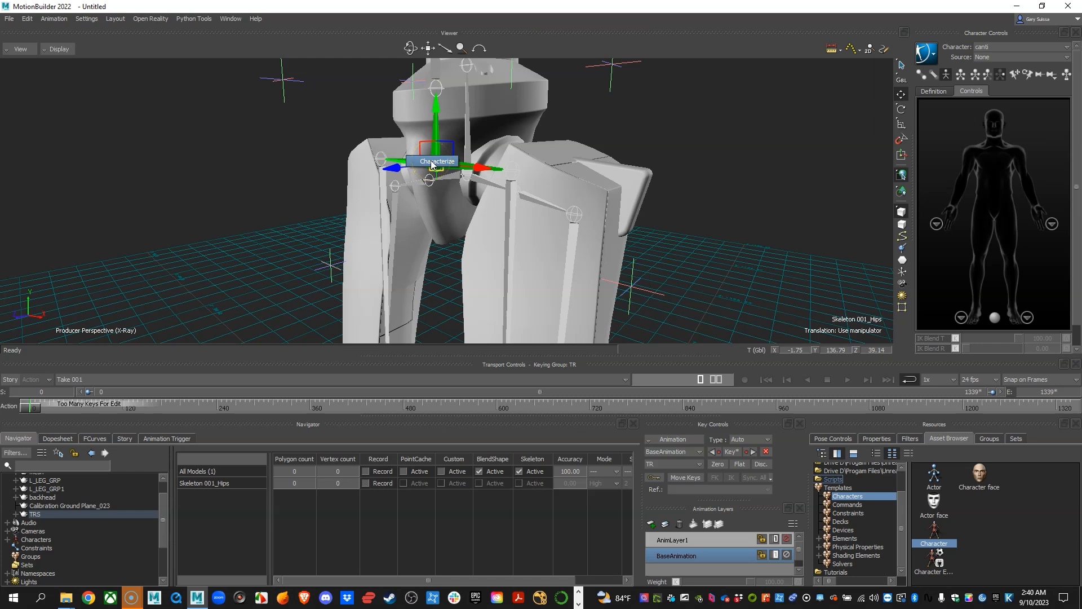
{"action": "left_click", "coordinate": [494, 331]}
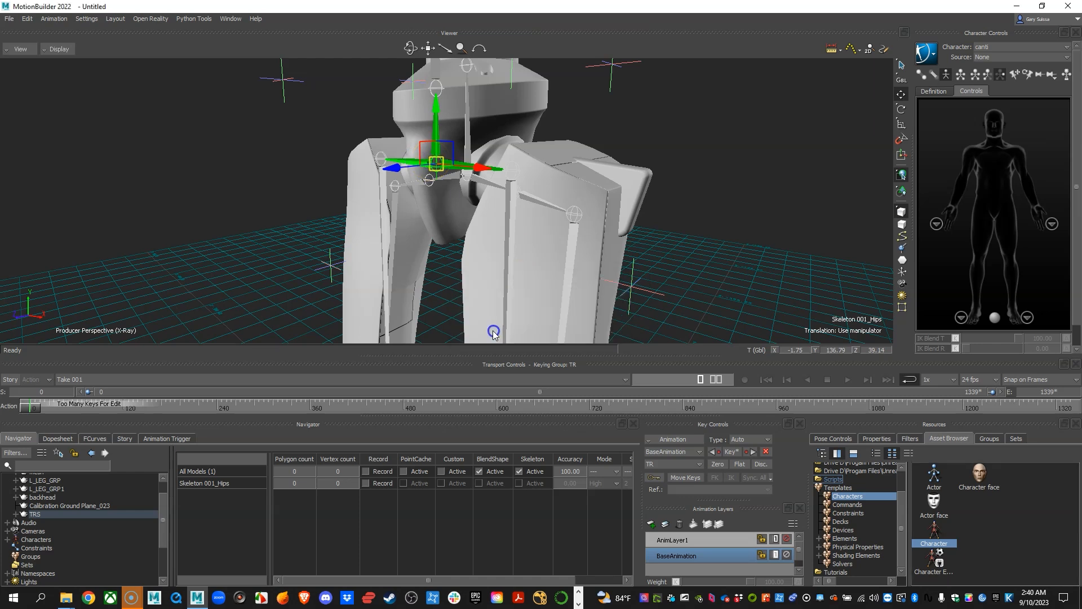
{"action": "right_click_drag", "start_coordinate": [645, 231], "coordinate": [496, 247], "text": "alt"}
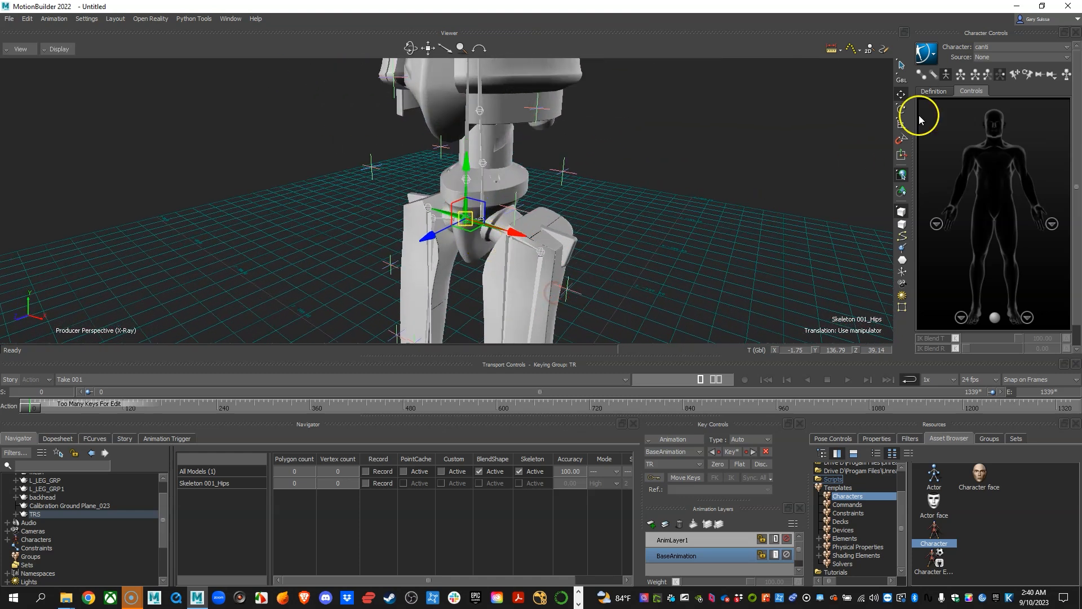
Make the new Character the current character and rename it Mocap.
{"action": "left_click", "coordinate": [985, 48]}
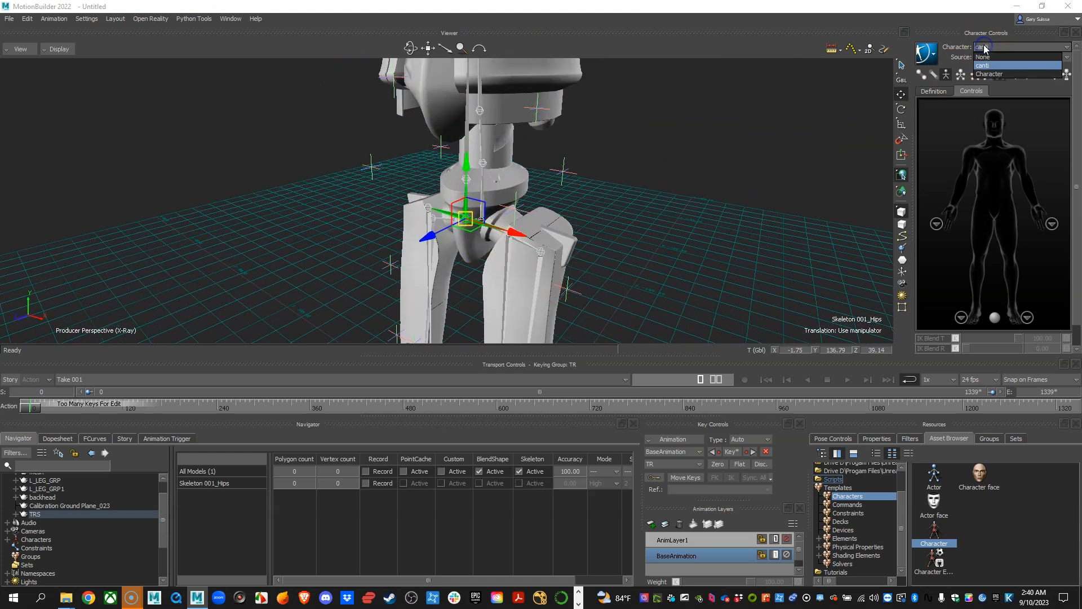
{"action": "left_click", "coordinate": [990, 75]}
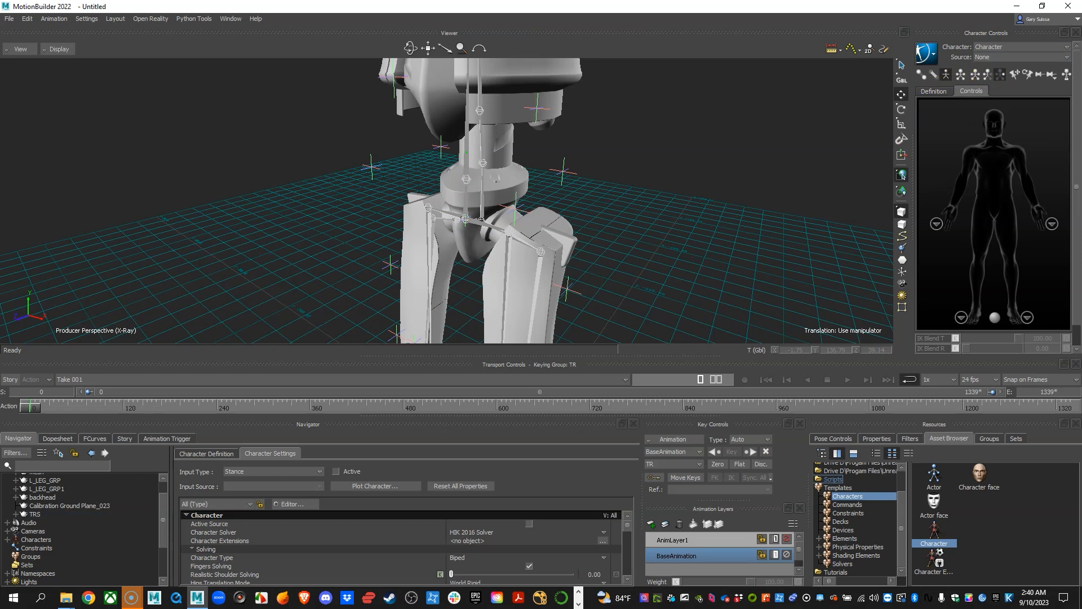
{"action": "scroll", "coordinate": [70, 512], "scroll_direction": "down", "scroll_amount": 3}
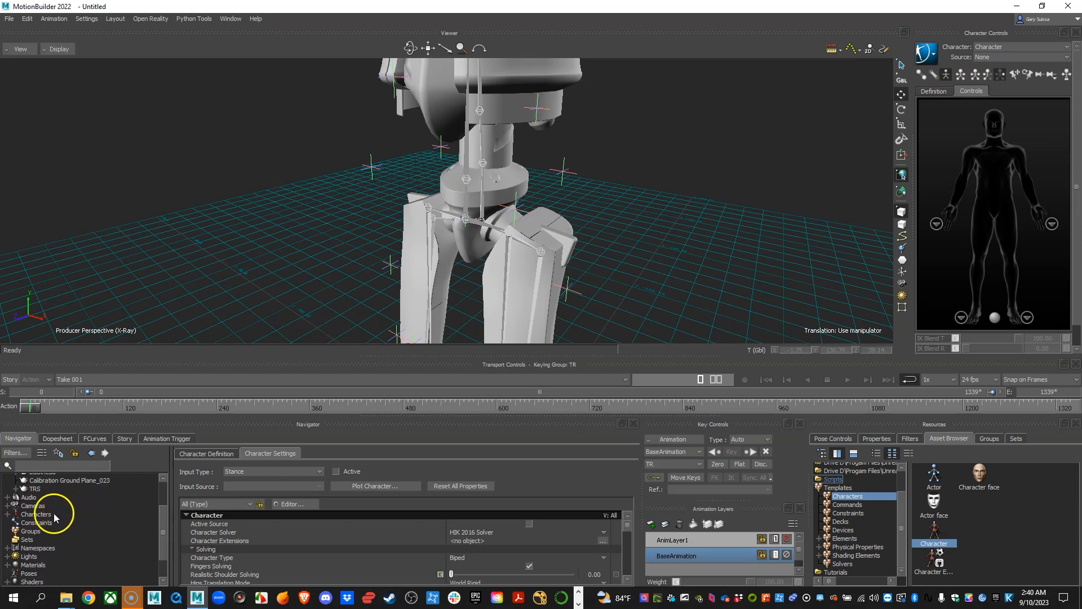
{"action": "left_click", "coordinate": [7, 515]}
{"action": "left_click", "coordinate": [44, 532]}
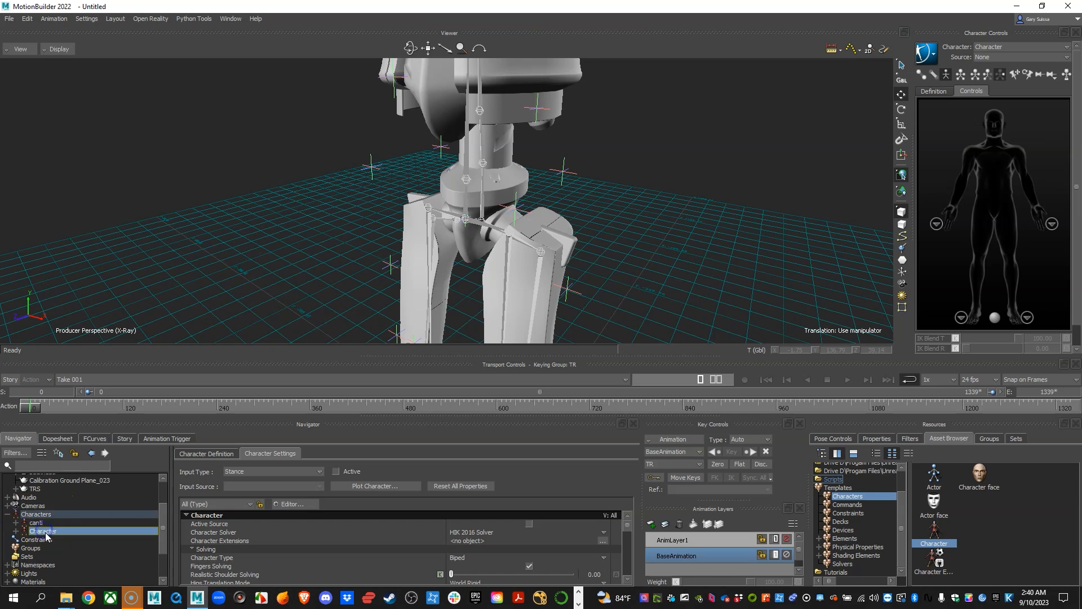
{"action": "right_click", "coordinate": [44, 532]}
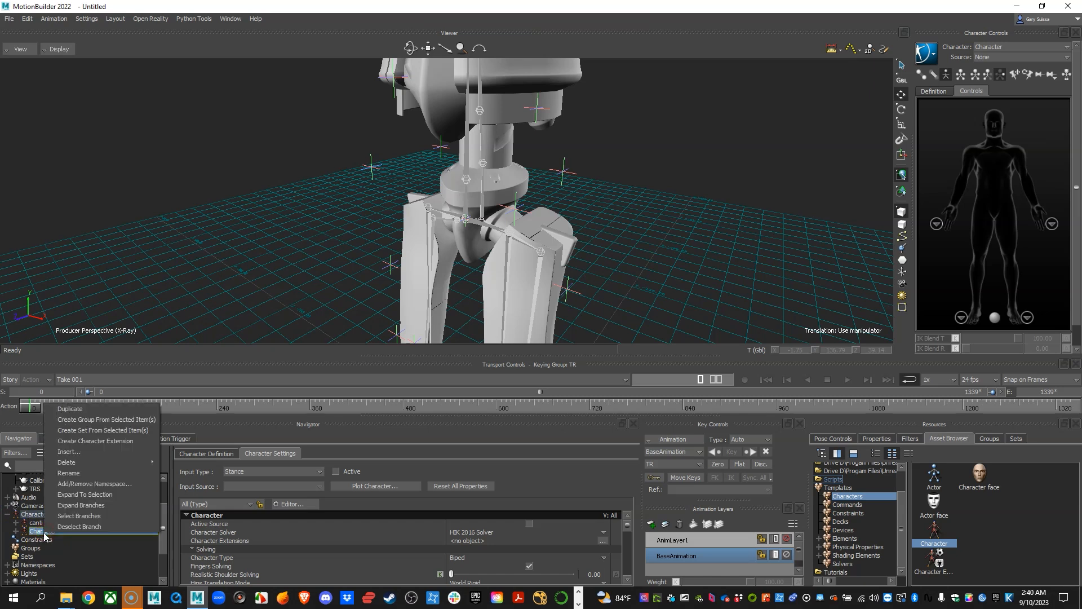
{"action": "left_click", "coordinate": [65, 473]}
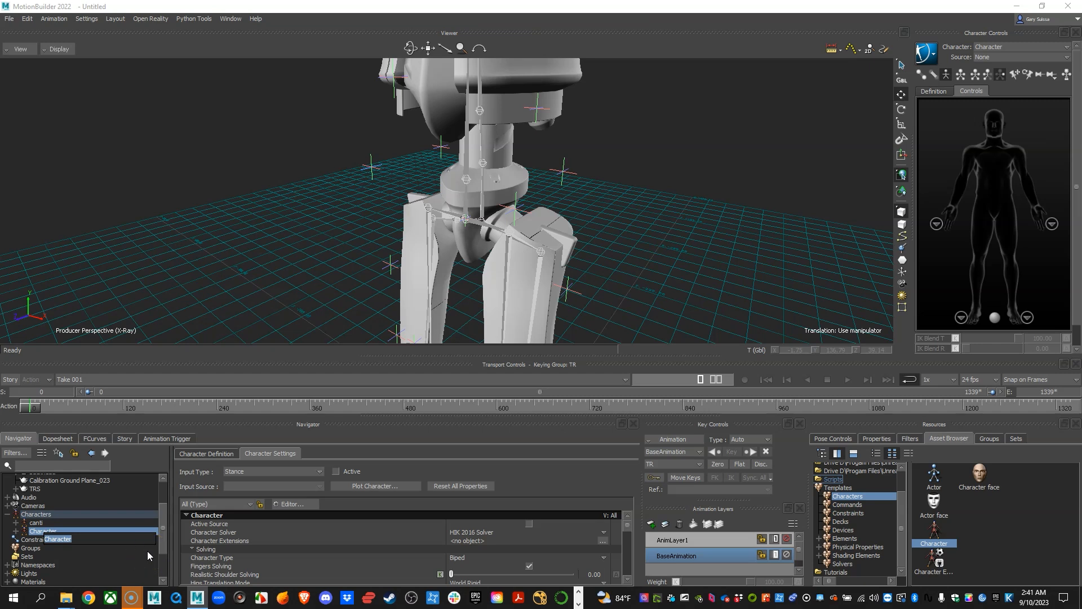
{"action": "type", "text": "Mocap"}
{"action": "key", "text": "Return"}
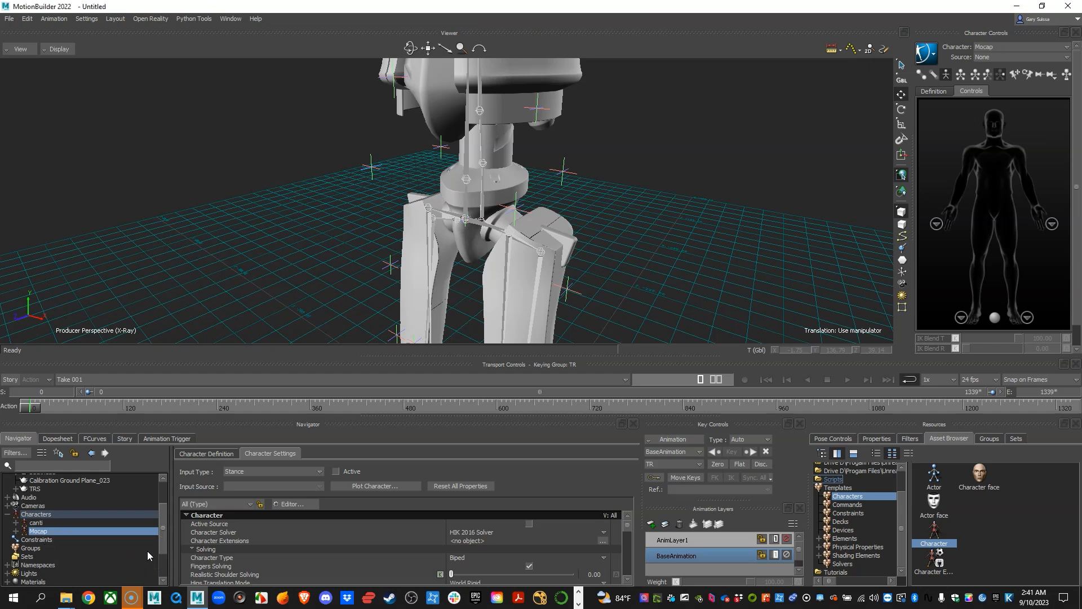
Make canti the current character and set its source to Mocap.
{"action": "left_click", "coordinate": [995, 47]}
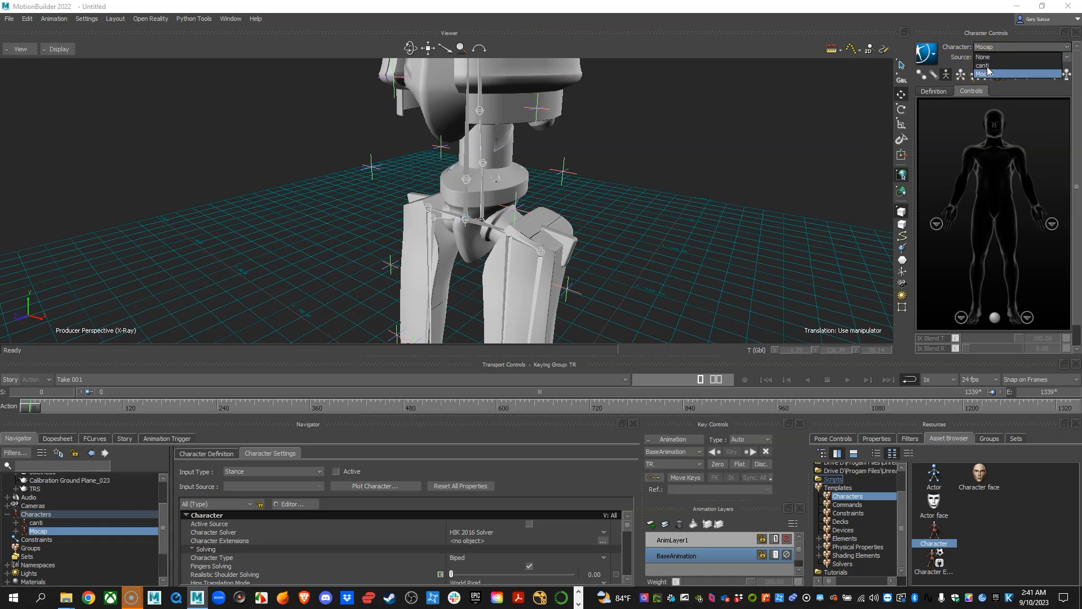
{"action": "left_click", "coordinate": [984, 66]}
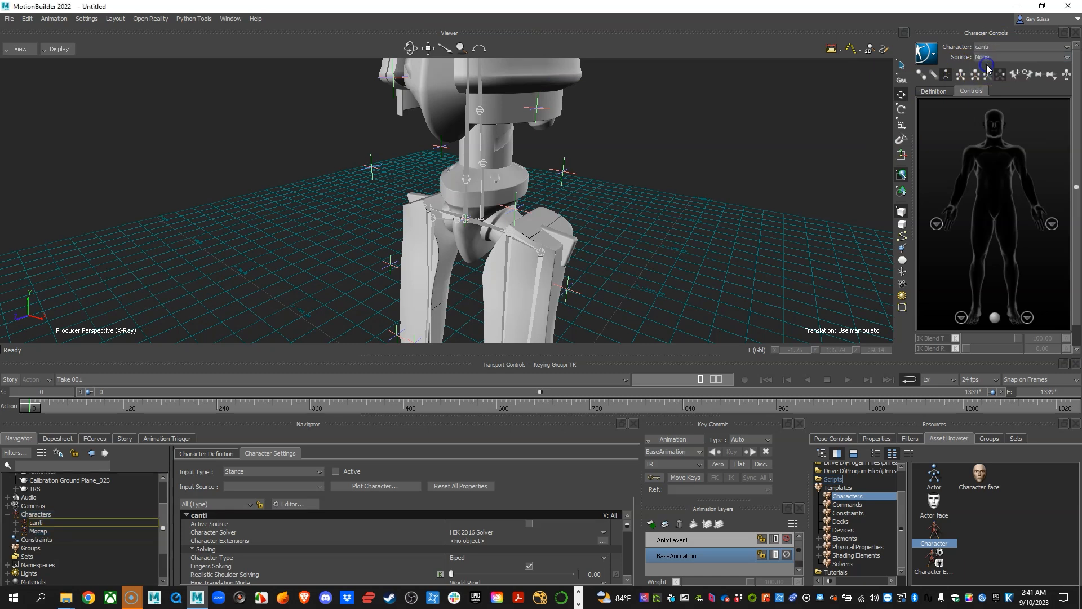
{"action": "left_click", "coordinate": [981, 58]}
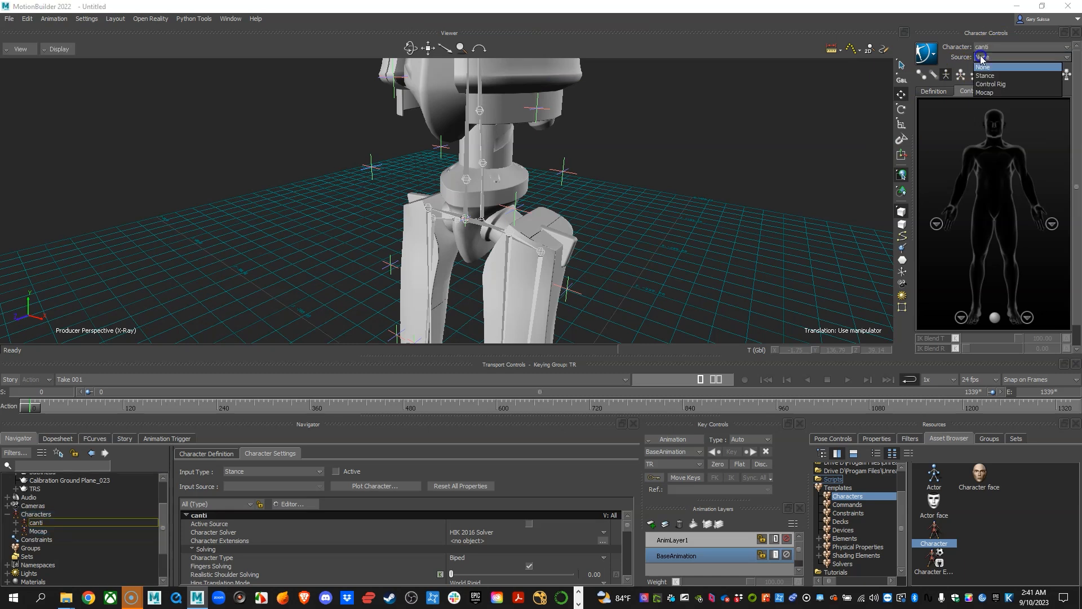
{"action": "left_click", "coordinate": [997, 92]}
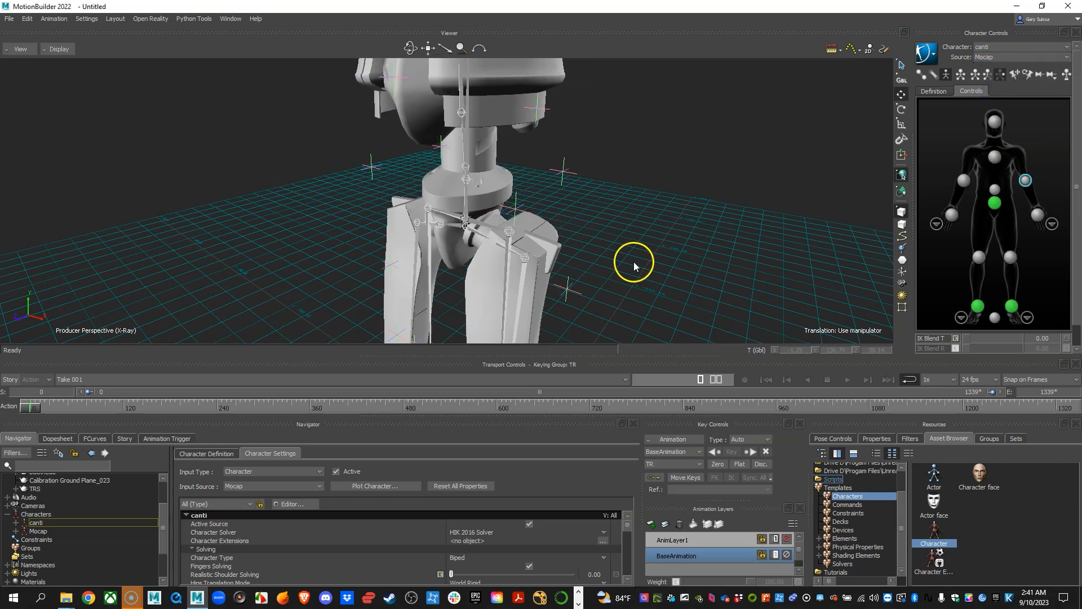
Play back the take and inspect Canti's mocap-driven motion from several angles.
{"action": "right_click_drag", "start_coordinate": [579, 235], "coordinate": [438, 222], "text": "alt"}
{"action": "right_click_drag", "start_coordinate": [617, 197], "coordinate": [533, 214], "text": "alt"}
{"action": "left_click_drag", "start_coordinate": [533, 214], "coordinate": [549, 220], "text": "alt"}
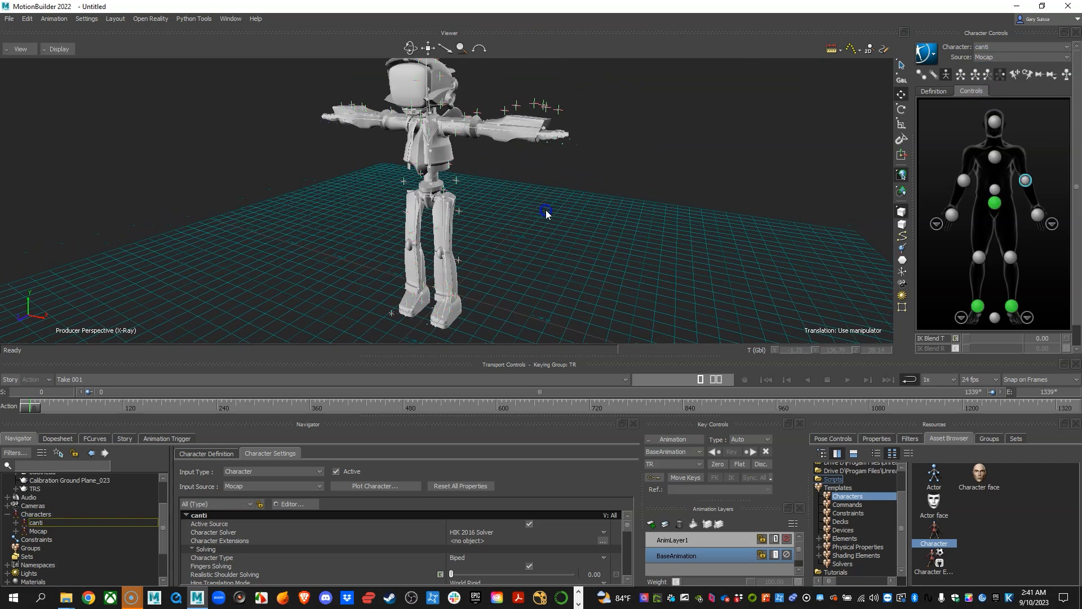
{"action": "mouse_move", "coordinate": [549, 220]}
{"action": "right_mouse_down", "text": "alt"}
{"action": "mouse_move", "coordinate": [568, 213]}
{"action": "mouse_move", "coordinate": [532, 207]}
{"action": "right_mouse_up", "text": "alt"}
{"action": "key", "text": "alt+v"}
{"action": "left_click_drag", "start_coordinate": [532, 207], "coordinate": [531, 190], "text": "alt"}
{"action": "right_click_drag", "start_coordinate": [531, 190], "coordinate": [599, 212], "text": "alt"}
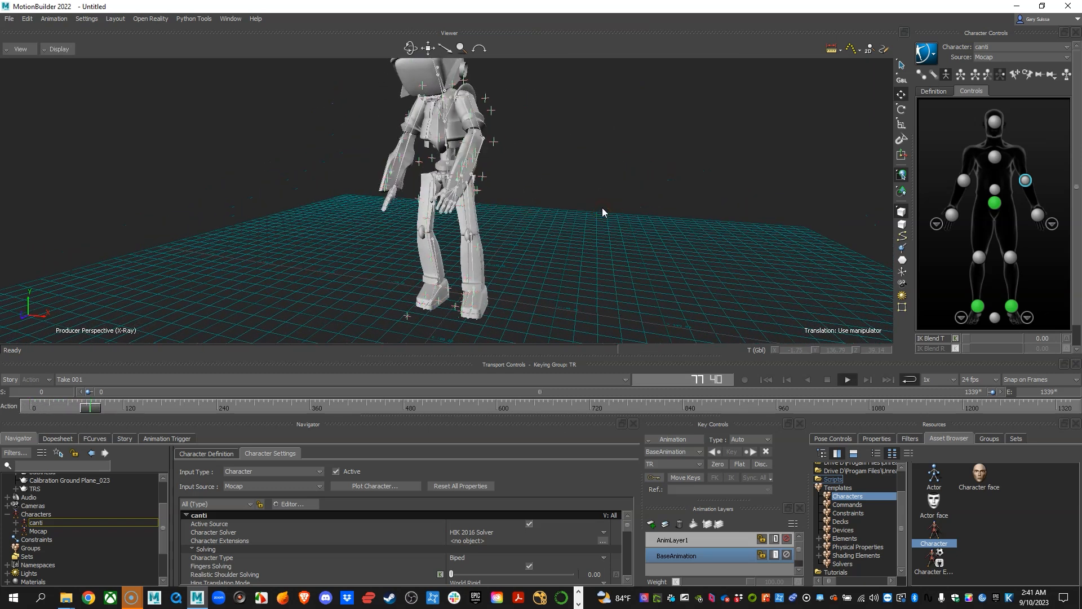
{"action": "right_click_drag", "start_coordinate": [645, 230], "coordinate": [531, 227], "text": "alt"}
{"action": "left_click_drag", "start_coordinate": [531, 227], "coordinate": [397, 235], "text": "alt"}
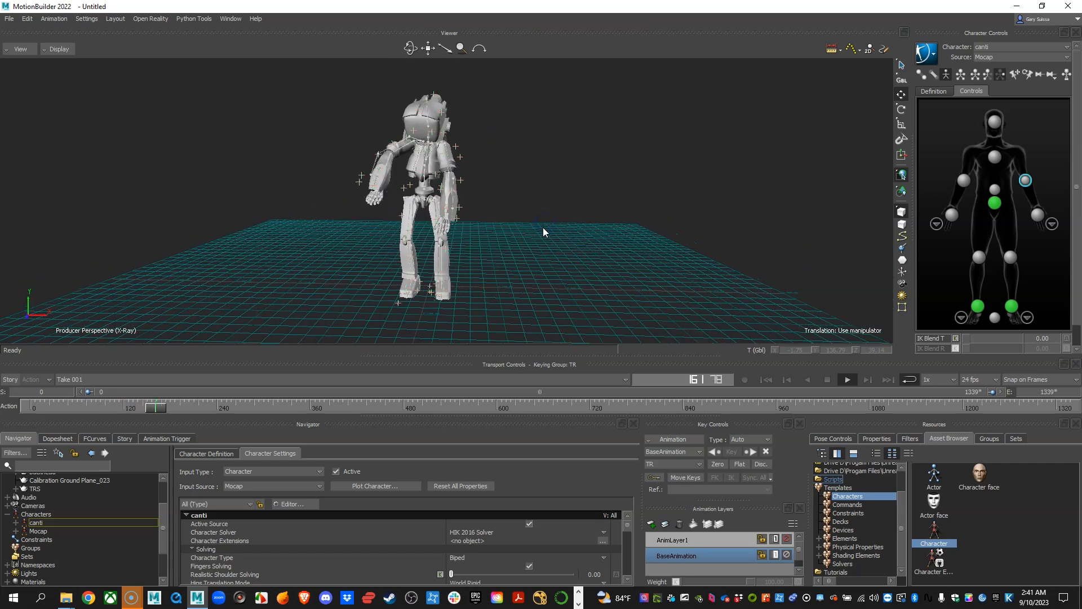
{"action": "right_click_drag", "start_coordinate": [397, 234], "coordinate": [468, 265], "text": "alt"}
{"action": "left_click_drag", "start_coordinate": [469, 265], "coordinate": [479, 211], "text": "alt"}
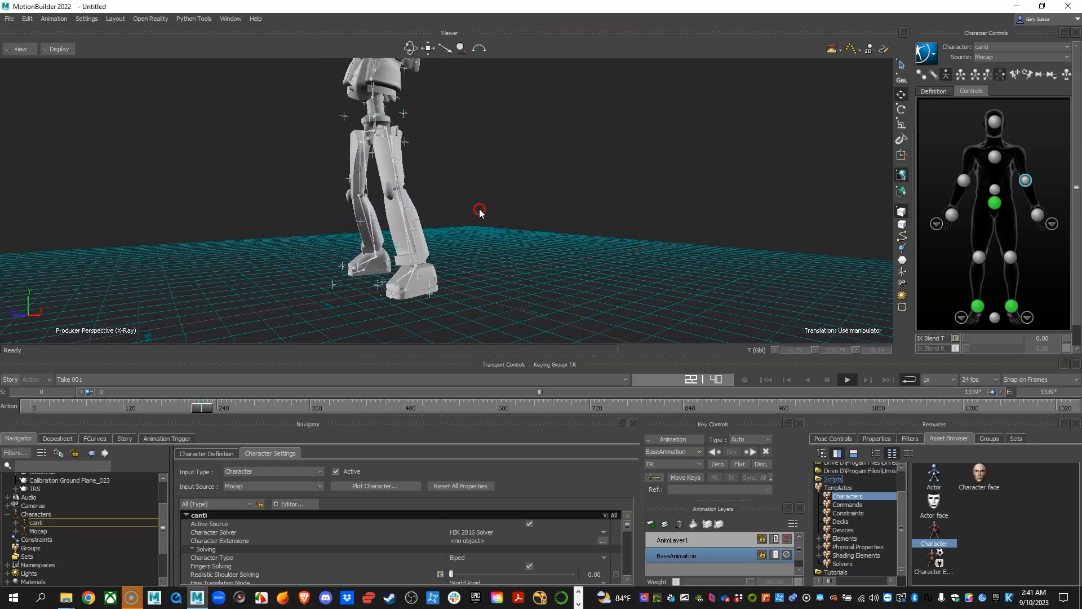
{"action": "right_click_drag", "start_coordinate": [478, 211], "coordinate": [437, 207], "text": "alt"}
{"action": "middle_click_drag", "start_coordinate": [436, 207], "coordinate": [444, 231], "text": "alt"}
{"action": "left_click_drag", "start_coordinate": [444, 231], "coordinate": [503, 241], "text": "alt"}
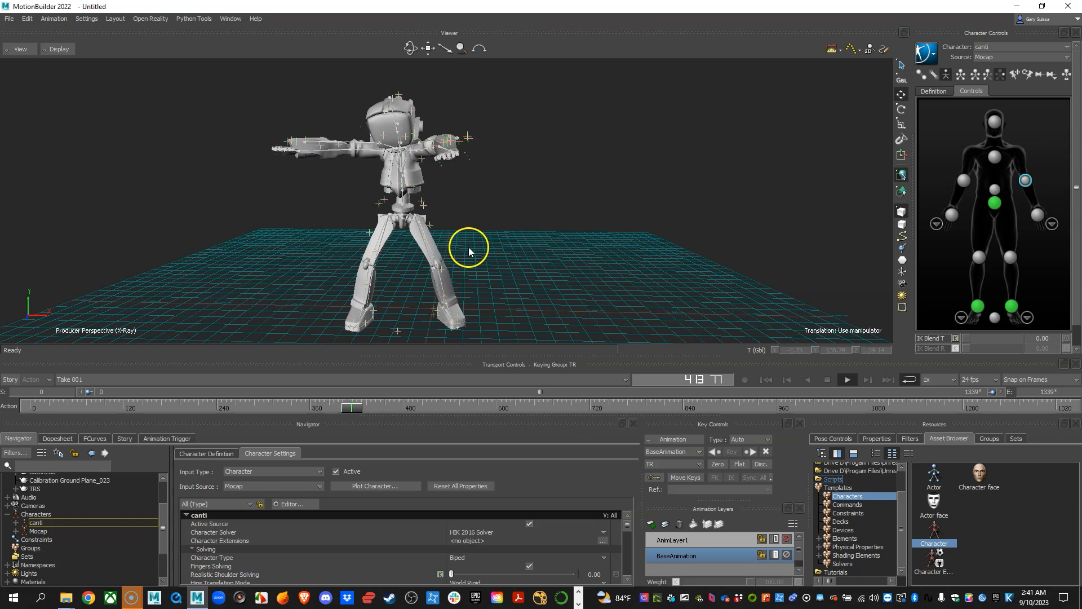
{"action": "mouse_move", "coordinate": [478, 249]}
{"action": "left_mouse_down", "text": "alt"}
{"action": "mouse_move", "coordinate": [469, 255]}
{"action": "mouse_move", "coordinate": [497, 250]}
{"action": "mouse_move", "coordinate": [472, 255]}
{"action": "left_mouse_up", "text": "alt"}
{"action": "right_click_drag", "start_coordinate": [471, 255], "coordinate": [485, 257], "text": "alt"}
{"action": "mouse_move", "coordinate": [485, 256]}
{"action": "left_mouse_down", "text": "alt"}
{"action": "mouse_move", "coordinate": [527, 251]}
{"action": "mouse_move", "coordinate": [495, 251]}
{"action": "left_mouse_up", "text": "alt"}
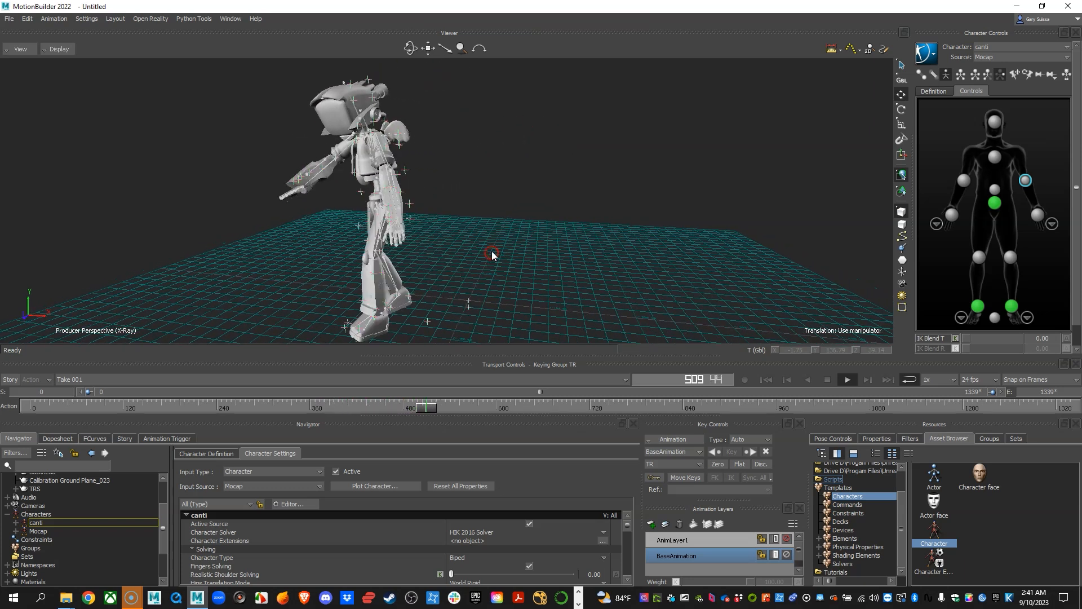
Stop playback, return to frame 466 and inspect Canti's retargeted pose from several angles.
{"action": "left_click", "coordinate": [827, 380]}
{"action": "right_click_drag", "start_coordinate": [497, 258], "coordinate": [471, 263], "text": "alt"}
{"action": "left_click_drag", "start_coordinate": [471, 262], "coordinate": [542, 247], "text": "alt"}
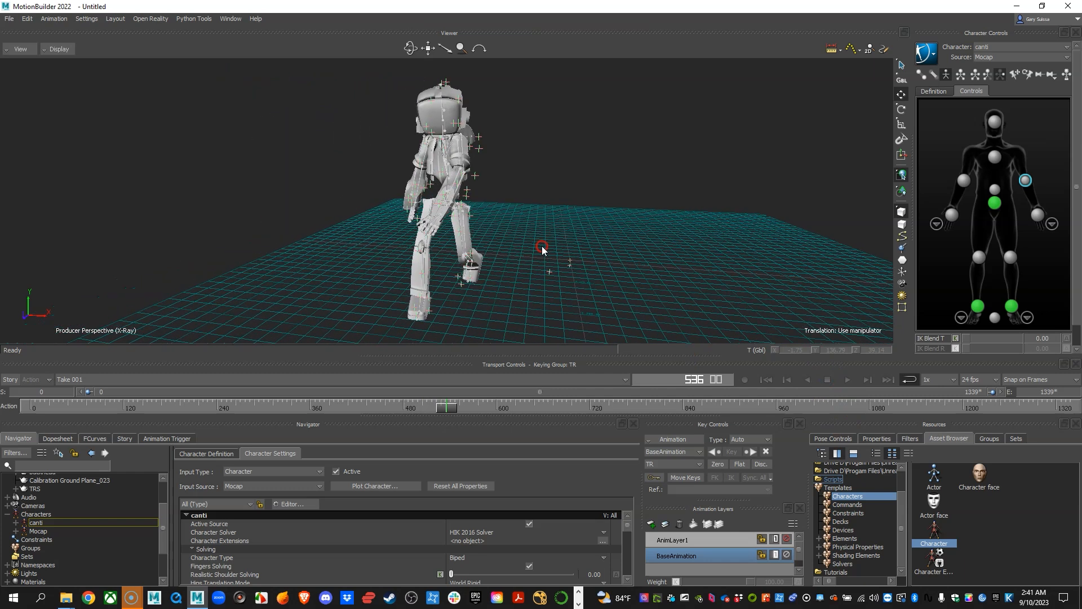
{"action": "left_click_drag", "start_coordinate": [446, 406], "coordinate": [391, 406]}
{"action": "right_click_drag", "start_coordinate": [459, 306], "coordinate": [459, 249], "text": "alt"}
{"action": "left_click_drag", "start_coordinate": [459, 250], "coordinate": [454, 249], "text": "alt"}
{"action": "right_click_drag", "start_coordinate": [455, 249], "coordinate": [469, 271], "text": "alt"}
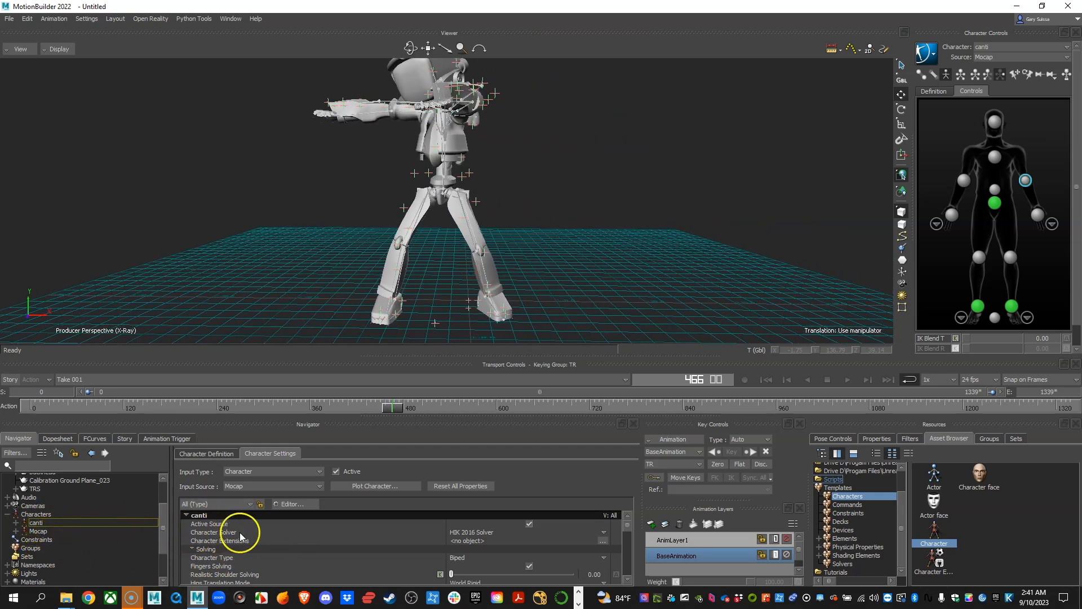
In canti's character settings, enable Match Source under Retargeting.
{"action": "left_click", "coordinate": [36, 523]}
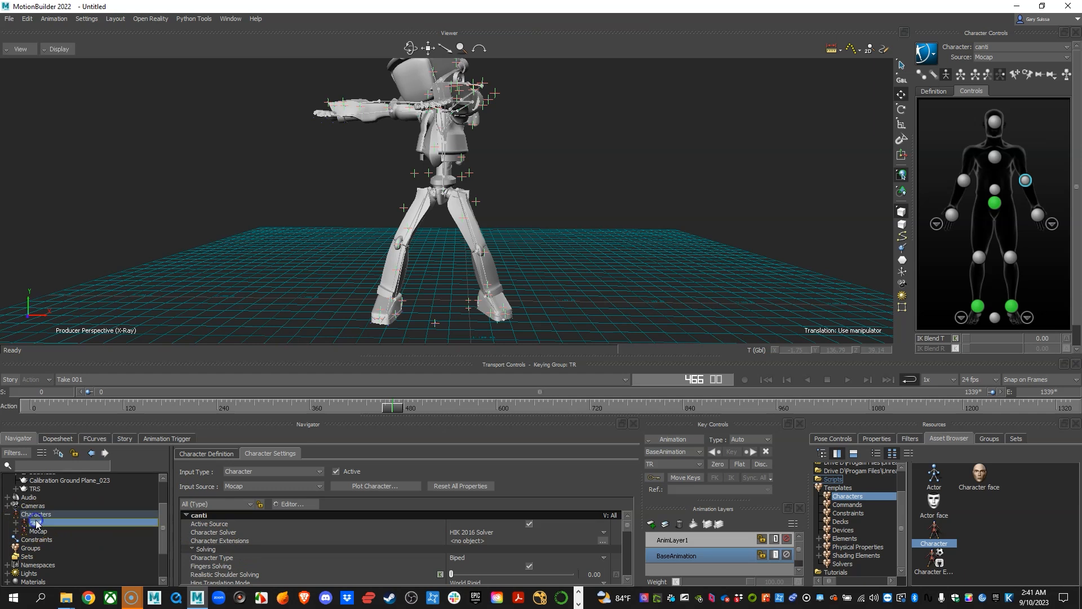
{"action": "double_click", "coordinate": [38, 523]}
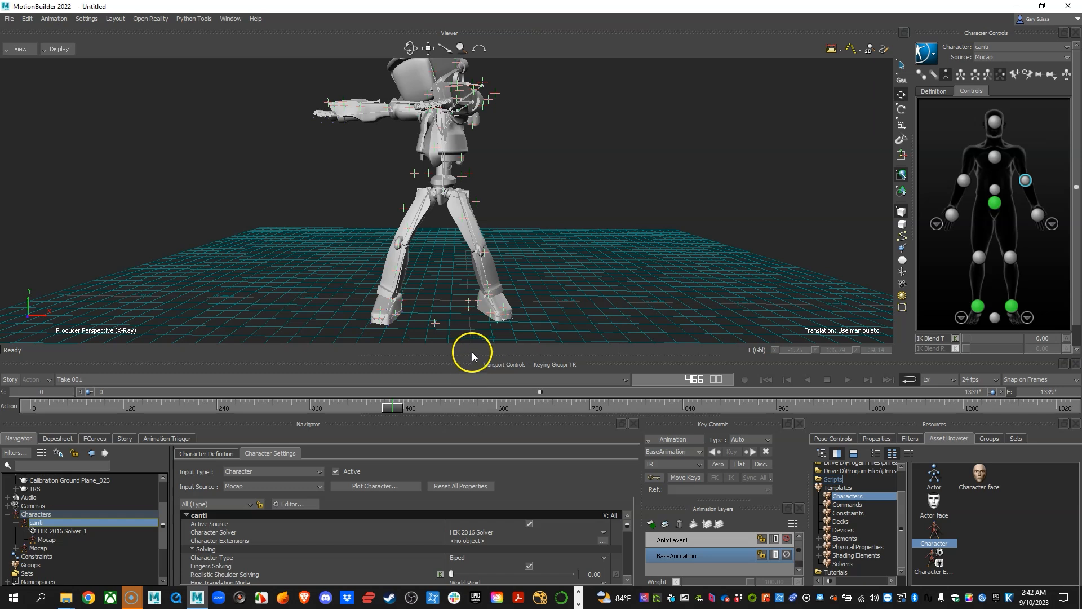
{"action": "left_click_drag", "start_coordinate": [473, 356], "coordinate": [472, 317]}
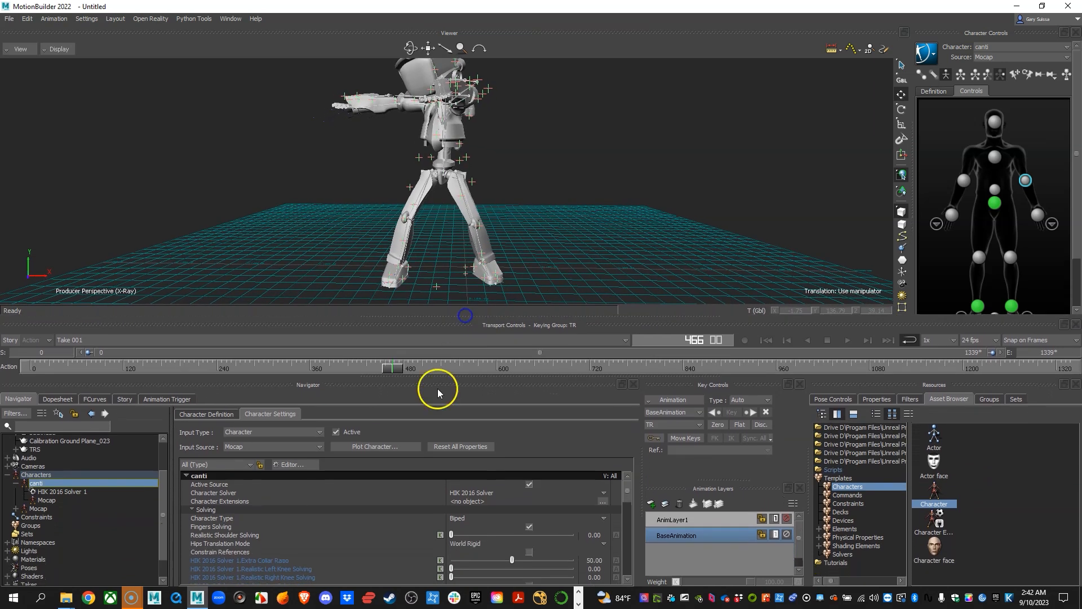
{"action": "scroll", "coordinate": [361, 518], "scroll_direction": "down", "scroll_amount": 3}
{"action": "scroll", "coordinate": [316, 522], "scroll_direction": "down", "scroll_amount": 3}
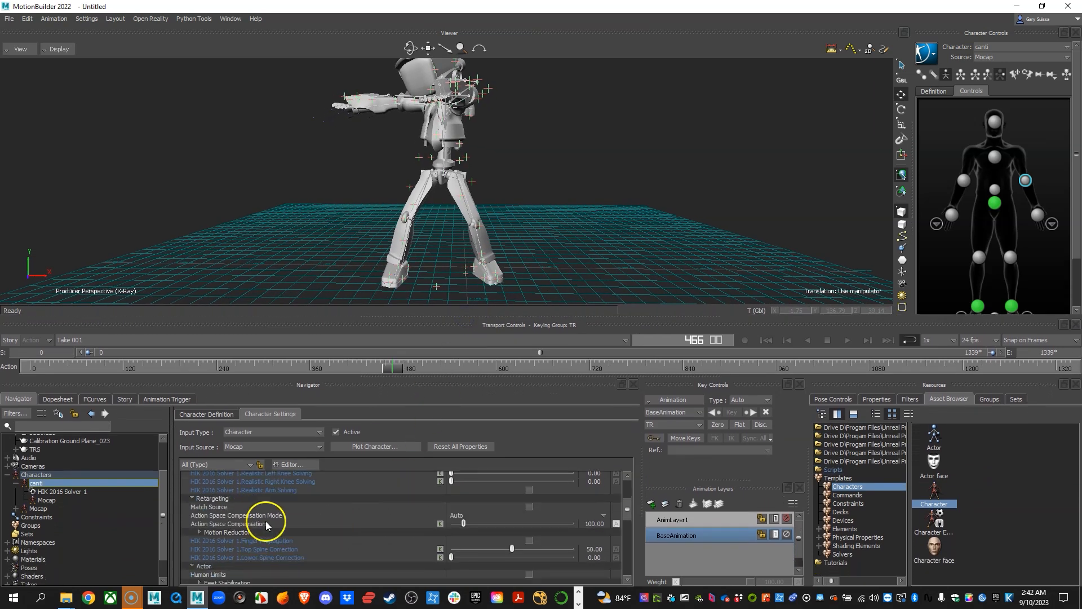
{"action": "left_click", "coordinate": [215, 508]}
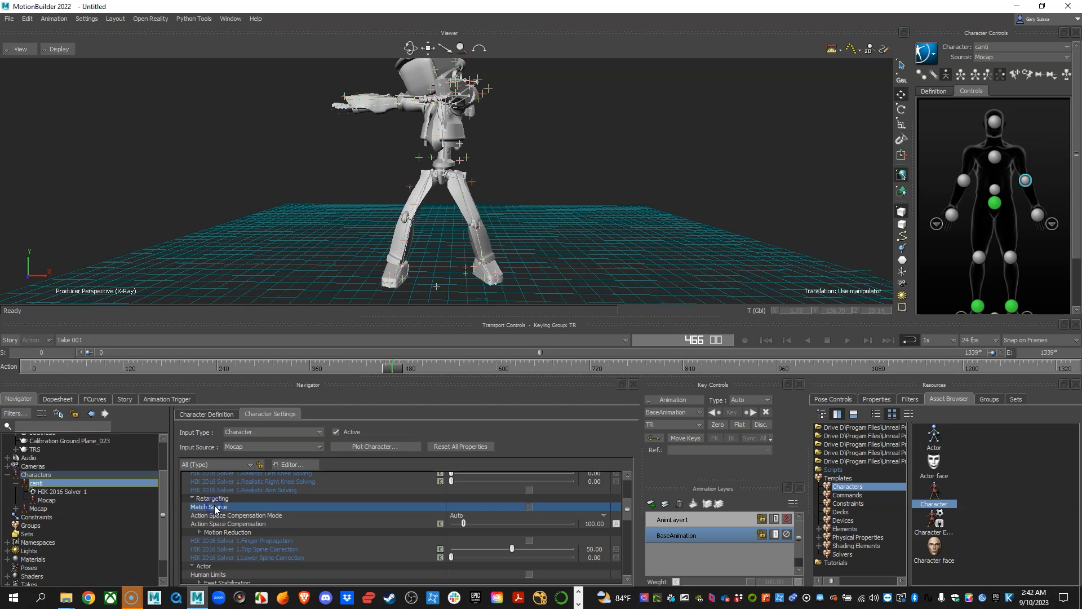
{"action": "left_click", "coordinate": [529, 507]}
Play back the take and compare Canti's body with the mocap skeleton from several angles.
{"action": "right_click_drag", "start_coordinate": [481, 198], "coordinate": [534, 201], "text": "alt"}
{"action": "left_click_drag", "start_coordinate": [534, 202], "coordinate": [566, 220], "text": "alt"}
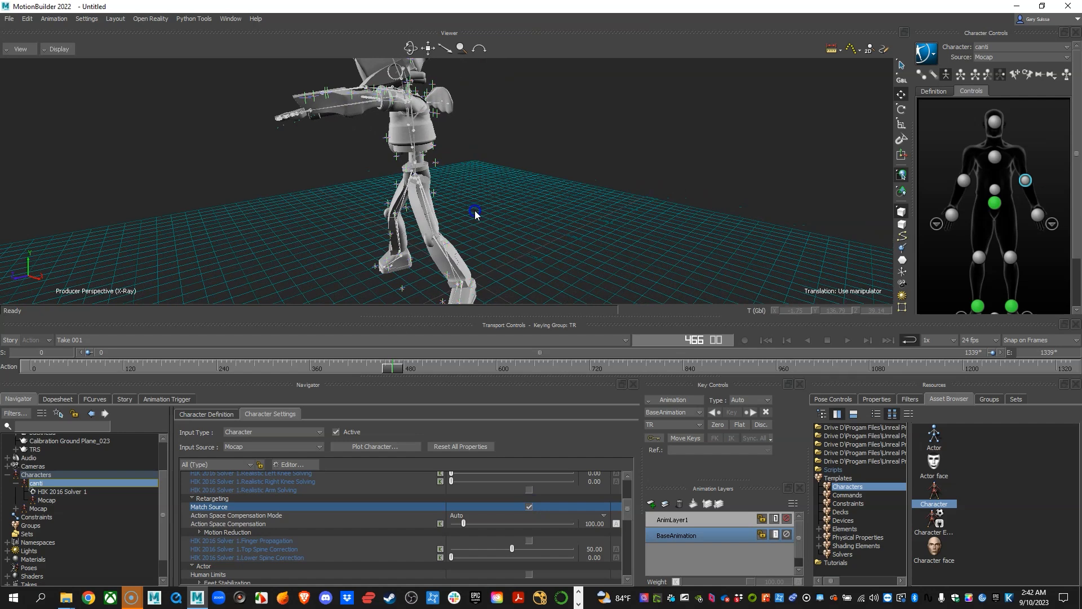
{"action": "right_click_drag", "start_coordinate": [565, 220], "coordinate": [581, 225], "text": "alt"}
{"action": "left_click_drag", "start_coordinate": [581, 225], "coordinate": [497, 244], "text": "alt"}
{"action": "key", "text": "alt+v"}
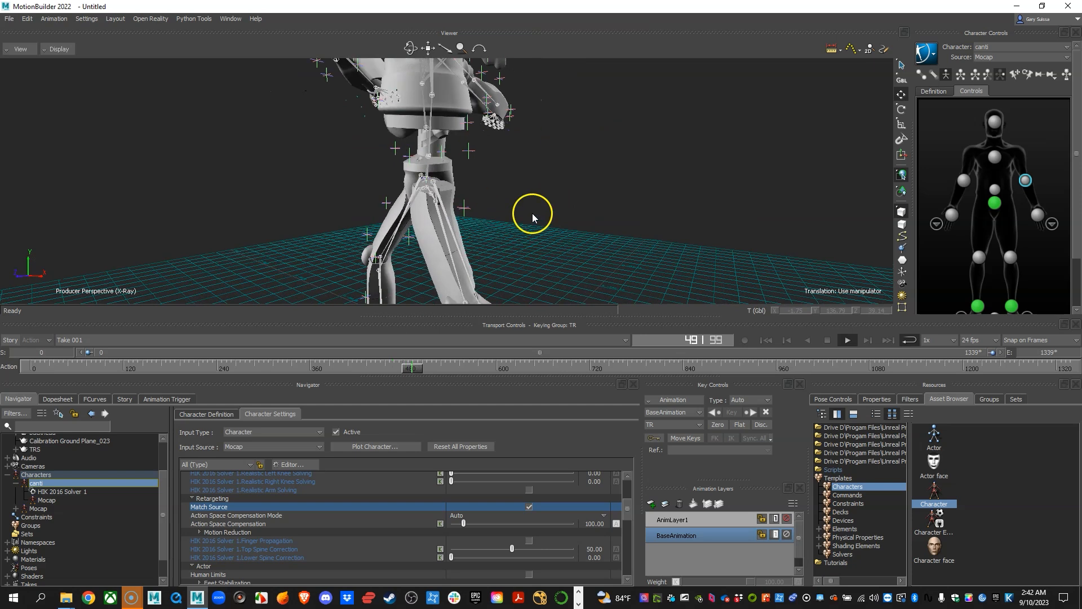
{"action": "key", "text": "alt+v"}
{"action": "left_click_drag", "start_coordinate": [556, 211], "coordinate": [676, 285], "text": "alt"}
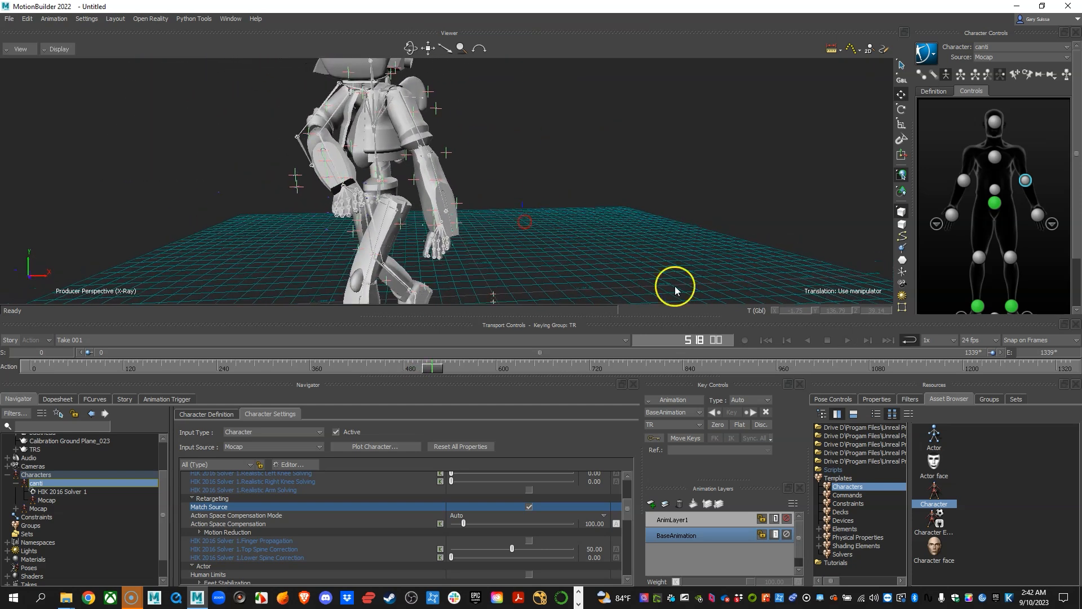
Set the playback speed to 0.50x and play the take while reviewing Canti's motion.
{"action": "left_click", "coordinate": [934, 341]}
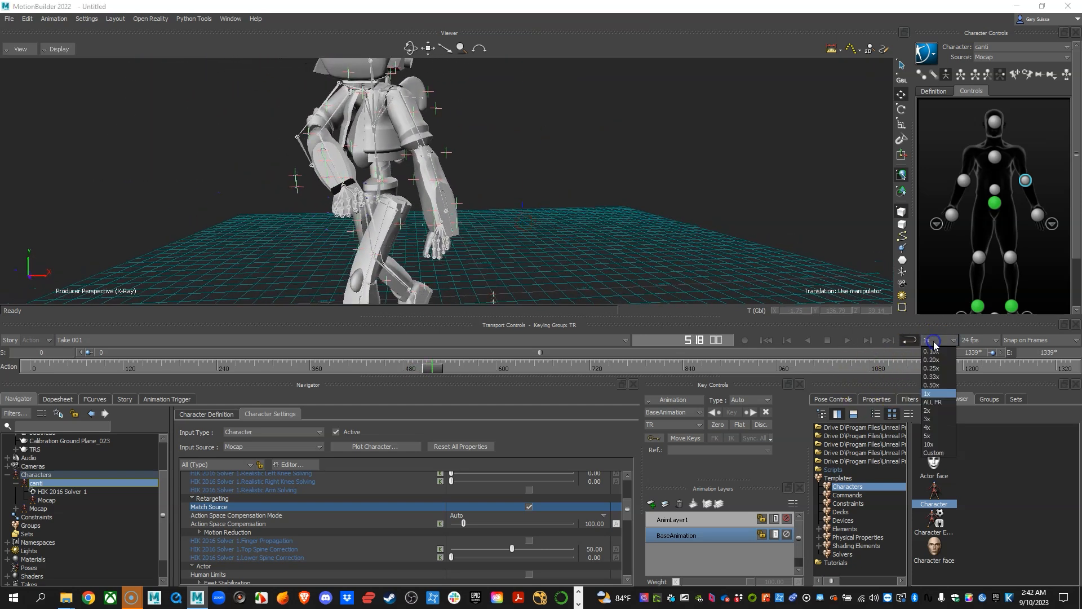
{"action": "left_click", "coordinate": [932, 385]}
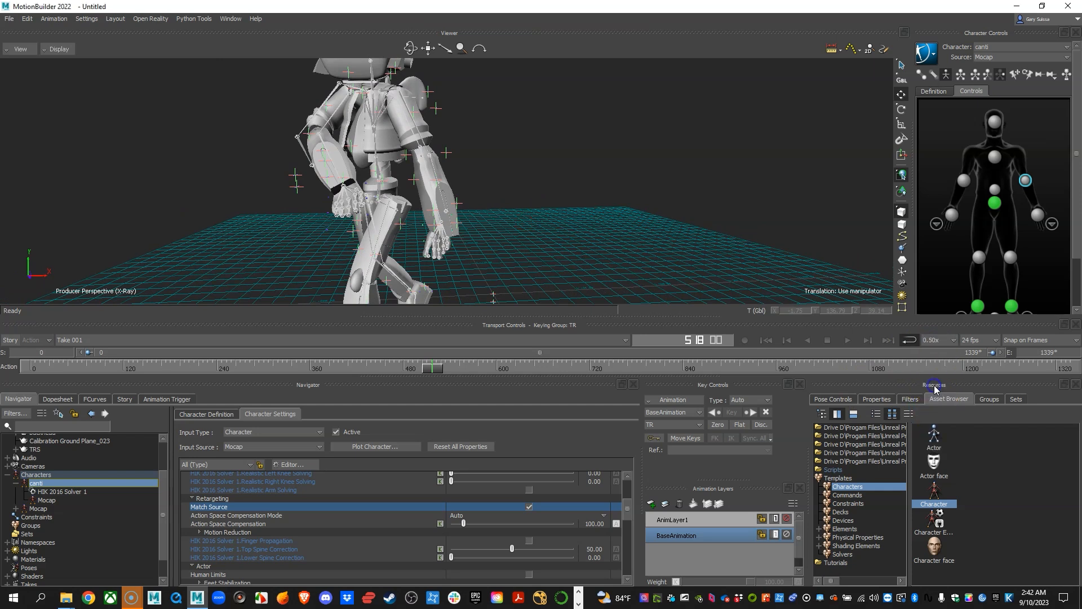
{"action": "key", "text": "space"}
{"action": "left_click_drag", "start_coordinate": [601, 220], "coordinate": [536, 212], "text": "alt"}
{"action": "right_click_drag", "start_coordinate": [535, 211], "coordinate": [523, 212], "text": "alt"}
{"action": "middle_click_drag", "start_coordinate": [601, 237], "coordinate": [522, 200], "text": "alt"}
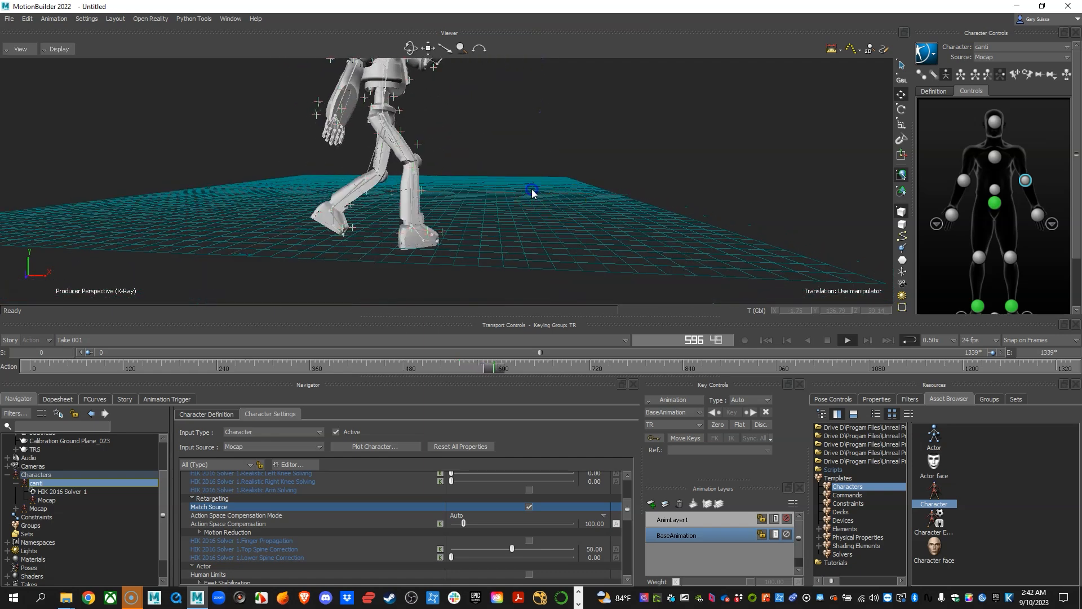
{"action": "right_click_drag", "start_coordinate": [531, 192], "coordinate": [511, 204], "text": "alt"}
{"action": "left_click_drag", "start_coordinate": [512, 205], "coordinate": [560, 214], "text": "alt"}
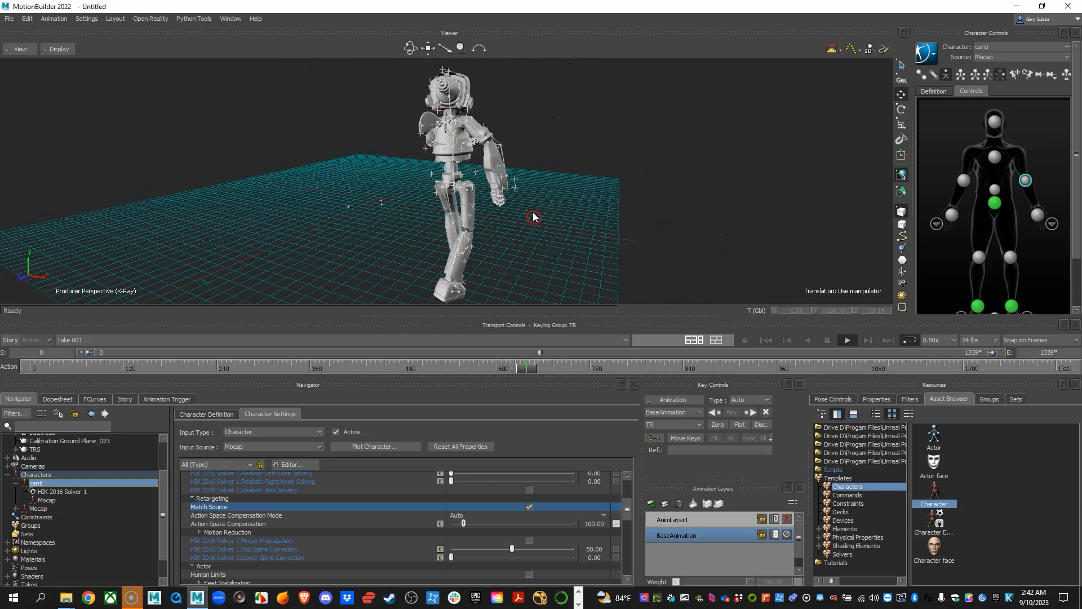
{"action": "right_click_drag", "start_coordinate": [560, 214], "coordinate": [588, 225], "text": "alt"}
{"action": "left_click_drag", "start_coordinate": [587, 225], "coordinate": [549, 239], "text": "alt"}
{"action": "key", "text": "ctrl+space"}
Examine how Canti's torso, arms and hands line up with the mocap skeleton at frame 660.
{"action": "right_click_drag", "start_coordinate": [470, 218], "coordinate": [544, 233], "text": "alt"}
{"action": "left_click_drag", "start_coordinate": [545, 233], "coordinate": [612, 218], "text": "alt"}
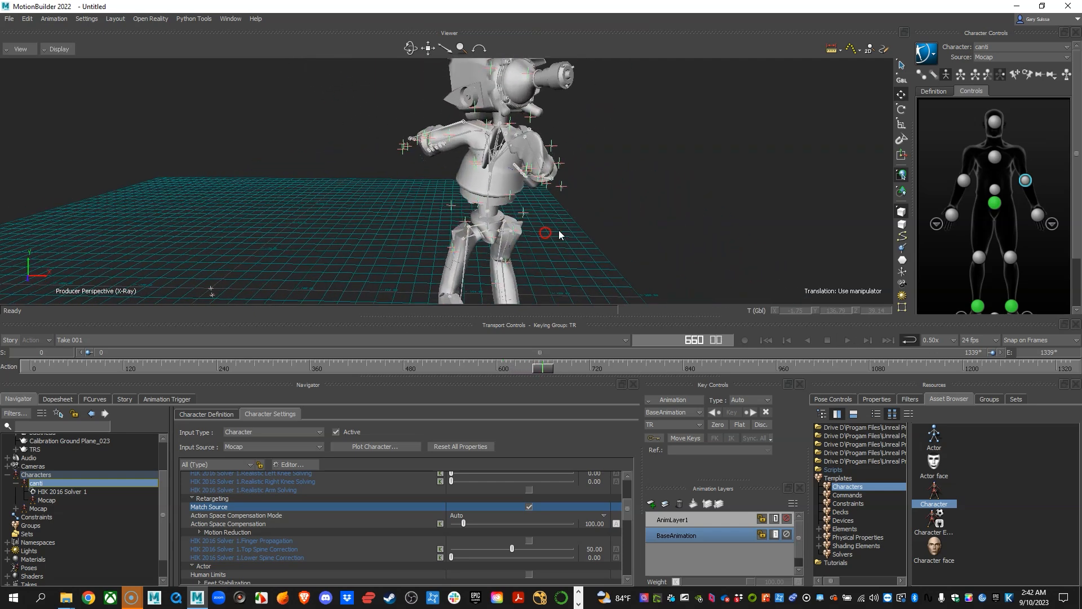
{"action": "right_click_drag", "start_coordinate": [613, 219], "coordinate": [624, 221], "text": "alt"}
{"action": "left_click_drag", "start_coordinate": [624, 221], "coordinate": [593, 206], "text": "alt"}
{"action": "right_click_drag", "start_coordinate": [594, 206], "coordinate": [609, 236], "text": "alt"}
{"action": "left_click_drag", "start_coordinate": [608, 237], "coordinate": [618, 233], "text": "alt"}
{"action": "right_click_drag", "start_coordinate": [618, 233], "coordinate": [628, 236], "text": "alt"}
{"action": "left_click_drag", "start_coordinate": [630, 236], "coordinate": [534, 295], "text": "alt"}
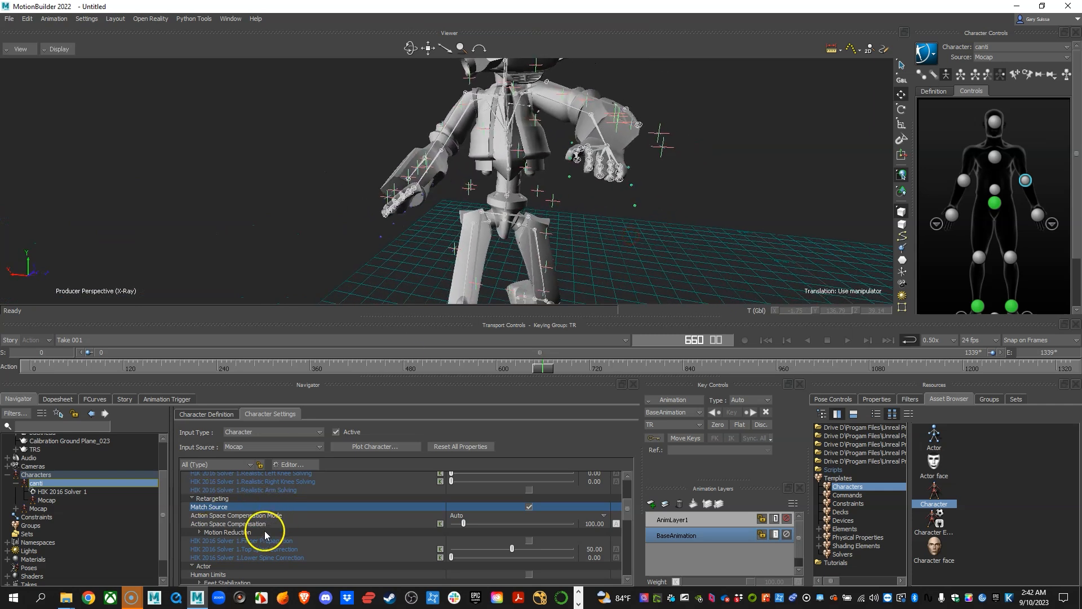
Try User as canti's Action Space Compensation Mode, and restore it to Auto.
{"action": "scroll", "coordinate": [265, 510], "scroll_direction": "down", "scroll_amount": 2}
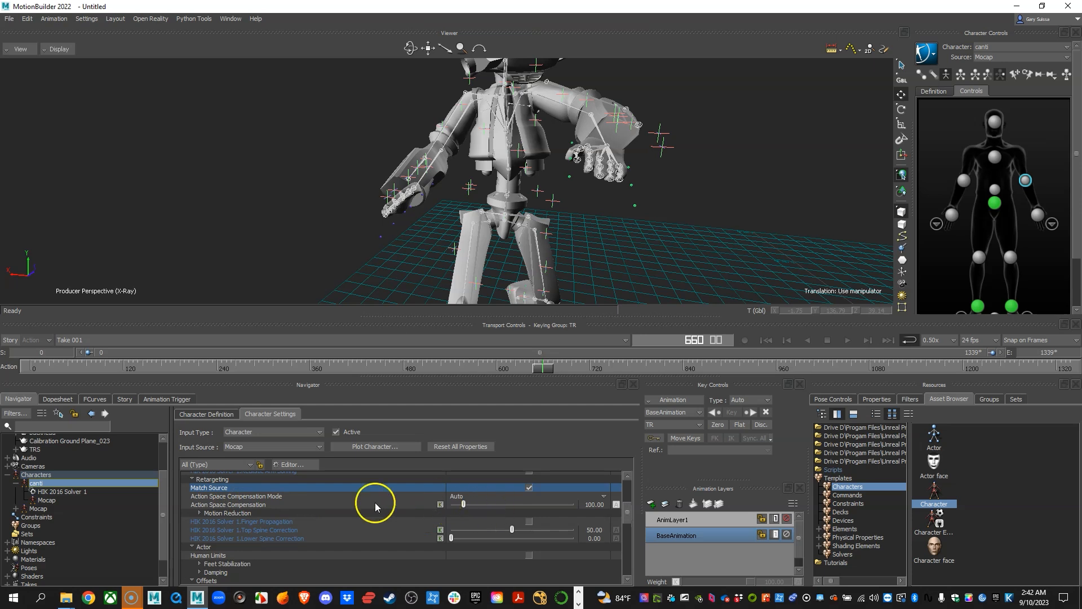
{"action": "left_click", "coordinate": [221, 496]}
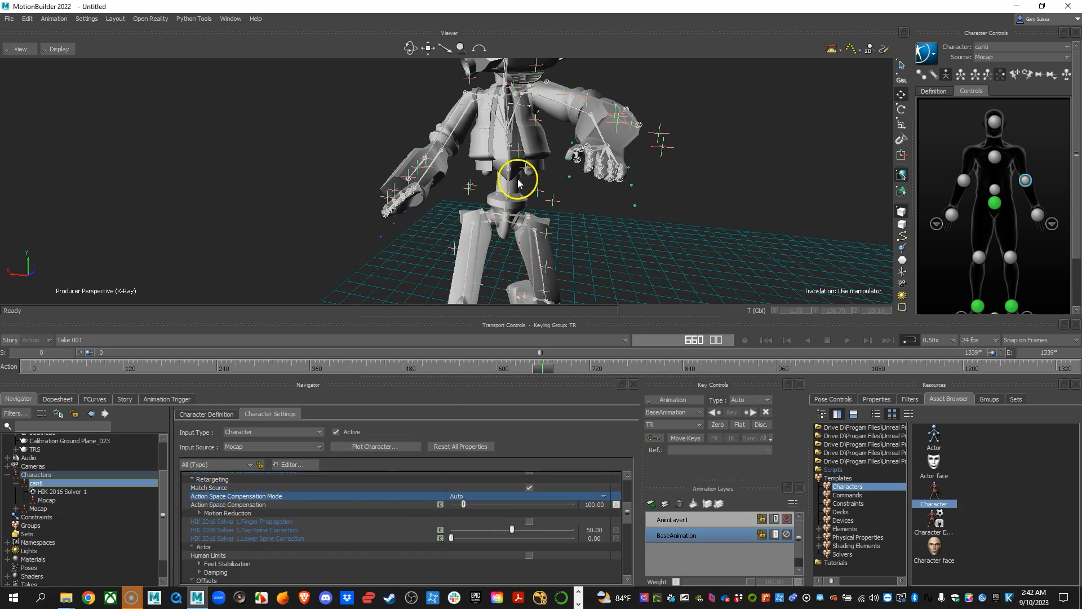
{"action": "left_click", "coordinate": [457, 495]}
{"action": "left_click", "coordinate": [458, 522]}
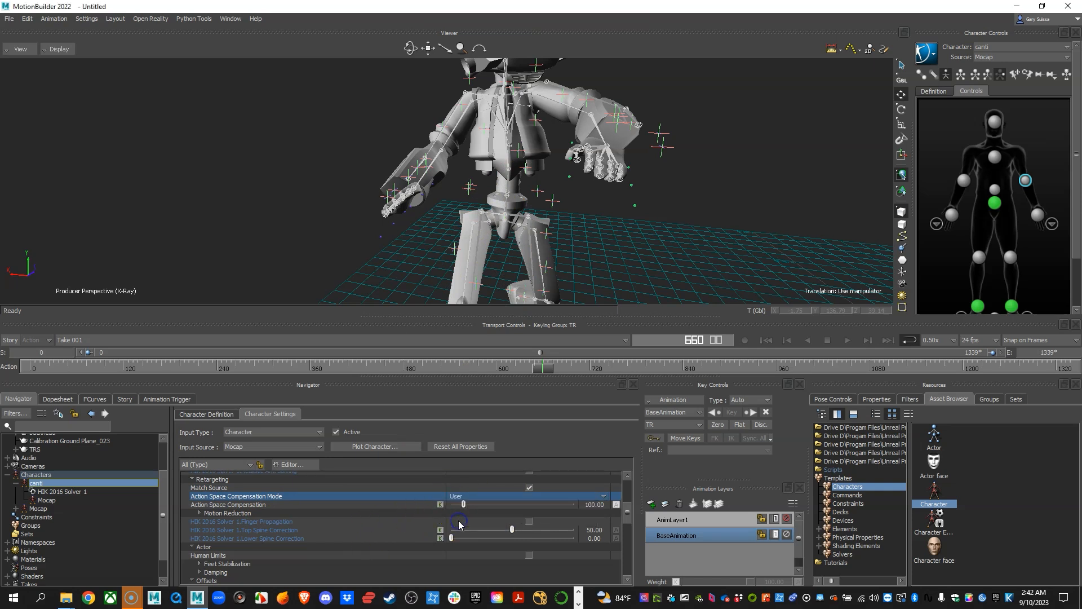
{"action": "left_click", "coordinate": [455, 497]}
{"action": "left_click", "coordinate": [459, 504]}
Locate Chest Offset T among canti's Offsets and examine the chest and shoulders against the mocap skeleton.
{"action": "scroll", "coordinate": [307, 511], "scroll_direction": "down", "scroll_amount": 2}
{"action": "left_click", "coordinate": [230, 526]}
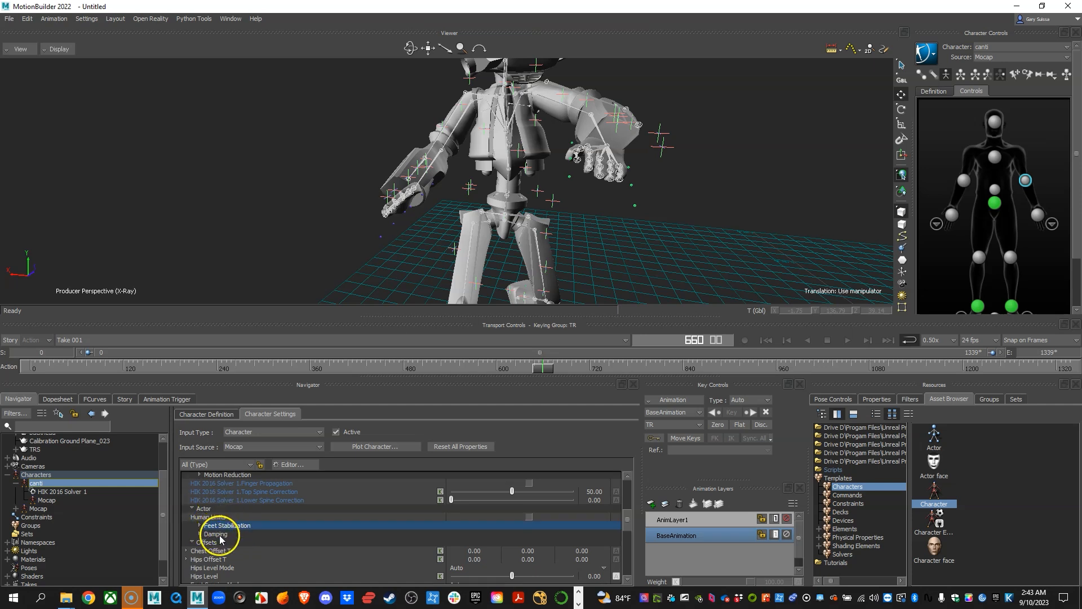
{"action": "scroll", "coordinate": [223, 559], "scroll_direction": "down", "scroll_amount": 2}
{"action": "left_click", "coordinate": [214, 513]}
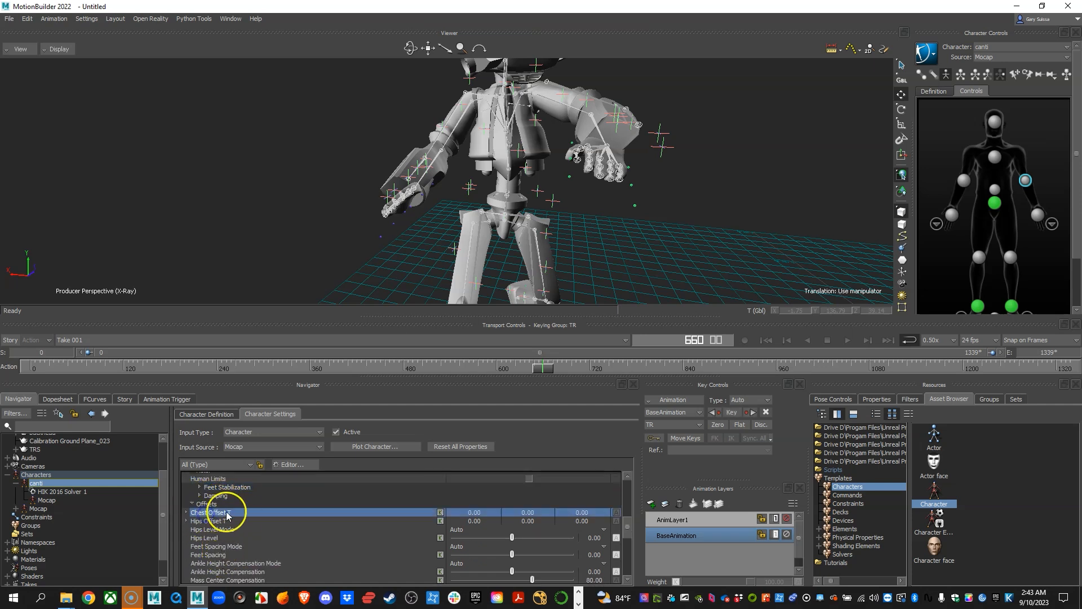
{"action": "middle_click_drag", "start_coordinate": [507, 202], "coordinate": [519, 248], "text": "alt"}
{"action": "left_click_drag", "start_coordinate": [519, 249], "coordinate": [427, 214], "text": "alt"}
{"action": "right_click_drag", "start_coordinate": [427, 214], "coordinate": [515, 232], "text": "alt"}
{"action": "left_click_drag", "start_coordinate": [515, 232], "coordinate": [599, 228], "text": "alt"}
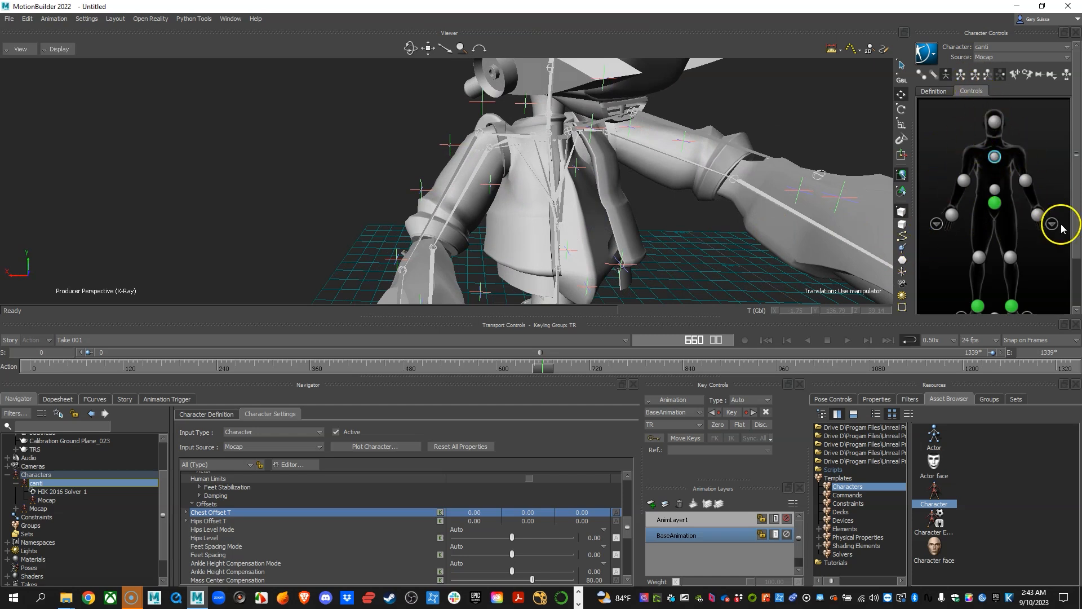
Set the chest effector's IK Blend T to about 69 and IK Blend R to about 68.
{"action": "left_click_drag", "start_coordinate": [1077, 160], "coordinate": [1063, 242]}
{"action": "left_click", "coordinate": [967, 280]}
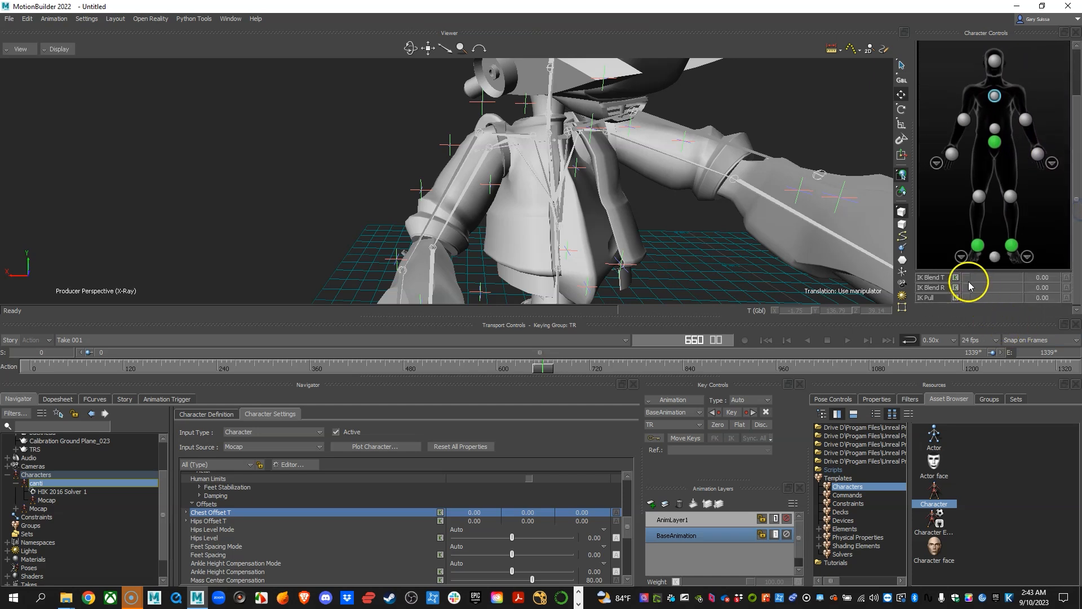
{"action": "left_click_drag", "start_coordinate": [967, 280], "coordinate": [1006, 282]}
{"action": "left_click_drag", "start_coordinate": [707, 212], "coordinate": [761, 209], "text": "alt"}
{"action": "right_click_drag", "start_coordinate": [762, 209], "coordinate": [806, 228], "text": "alt"}
{"action": "left_click", "coordinate": [970, 284]}
{"action": "left_click_drag", "start_coordinate": [968, 288], "coordinate": [1008, 292]}
{"action": "left_click_drag", "start_coordinate": [790, 197], "coordinate": [560, 188], "text": "alt"}
Play the take to frame 710 and inspect the chest and shoulder alignment up close.
{"action": "key", "text": "alt+v"}
{"action": "right_click_drag", "start_coordinate": [698, 229], "coordinate": [544, 248], "text": "alt"}
{"action": "mouse_move", "coordinate": [416, 216]}
{"action": "left_mouse_down", "text": "alt"}
{"action": "mouse_move", "coordinate": [432, 186]}
{"action": "mouse_move", "coordinate": [424, 202]}
{"action": "left_mouse_up", "text": "alt"}
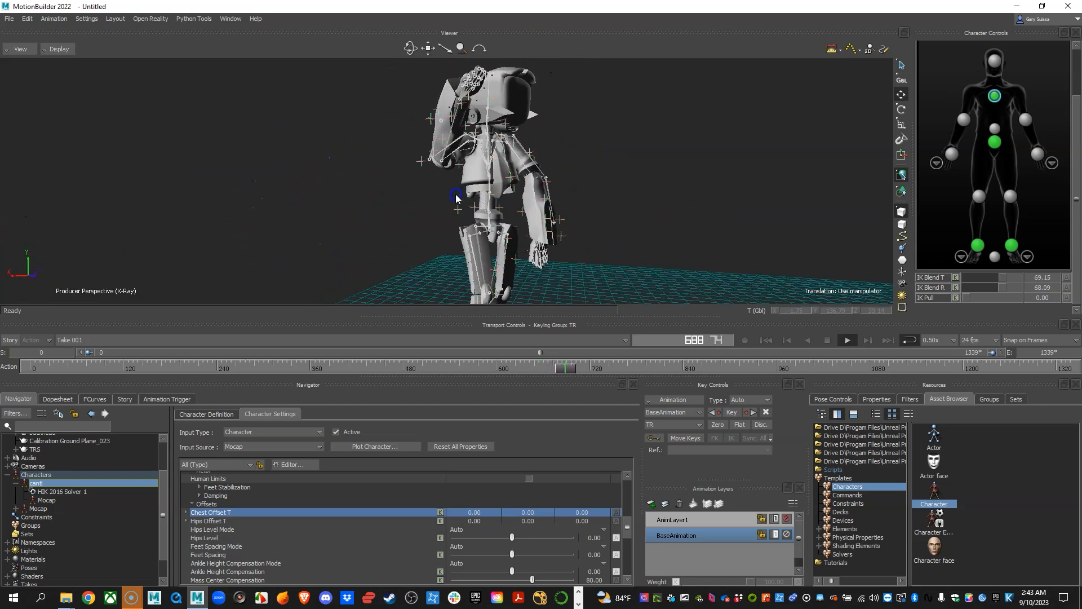
{"action": "key", "text": "alt+v"}
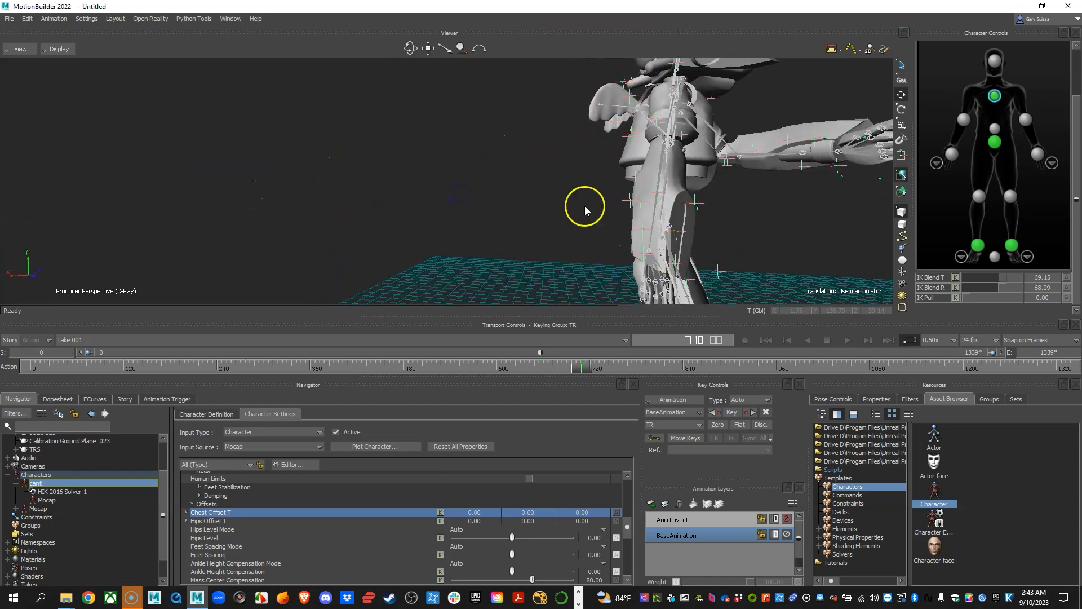
{"action": "left_click_drag", "start_coordinate": [612, 210], "coordinate": [571, 208], "text": "alt"}
{"action": "mouse_move", "coordinate": [558, 210]}
{"action": "right_mouse_down", "text": "alt"}
{"action": "mouse_move", "coordinate": [614, 231]}
{"action": "mouse_move", "coordinate": [565, 220]}
{"action": "right_mouse_up", "text": "alt"}
{"action": "left_click_drag", "start_coordinate": [565, 220], "coordinate": [526, 212], "text": "alt"}
{"action": "right_click_drag", "start_coordinate": [526, 212], "coordinate": [586, 220], "text": "alt"}
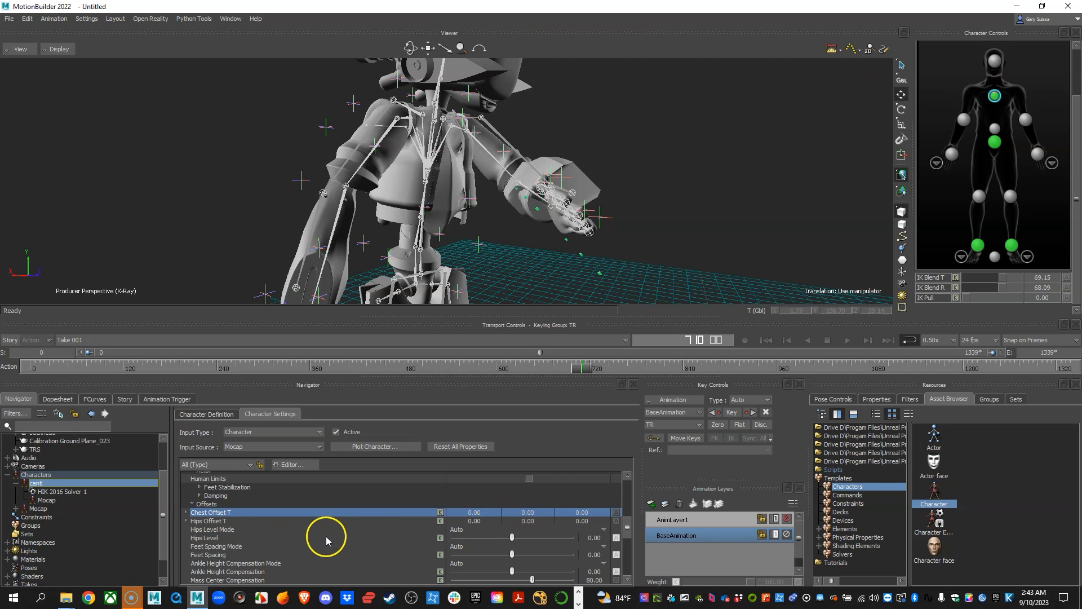
{"action": "left_click_drag", "start_coordinate": [489, 227], "coordinate": [557, 232], "text": "ctrl"}
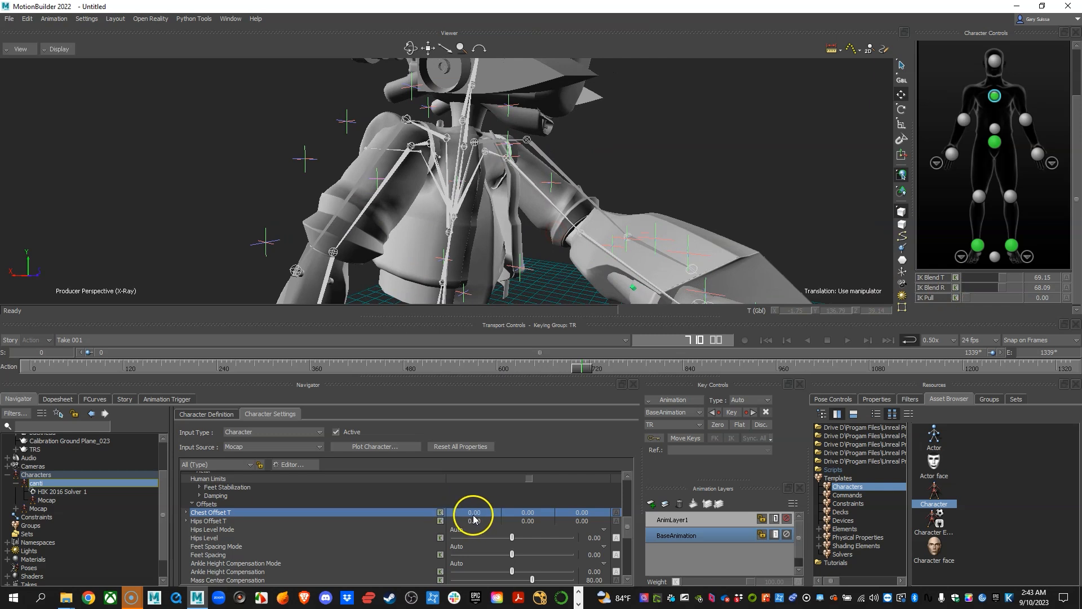
Set canti's Chest Offset T to -1 in both X and Y.
{"action": "left_click", "coordinate": [480, 514]}
{"action": "left_click", "coordinate": [480, 514]}
{"action": "left_click", "coordinate": [481, 514]}
{"action": "mouse_move", "coordinate": [505, 245]}
{"action": "left_mouse_down", "text": "ctrl"}
{"action": "mouse_move", "coordinate": [421, 249]}
{"action": "mouse_move", "coordinate": [492, 252]}
{"action": "mouse_move", "coordinate": [503, 243]}
{"action": "mouse_move", "coordinate": [515, 256]}
{"action": "left_mouse_up", "text": "ctrl"}
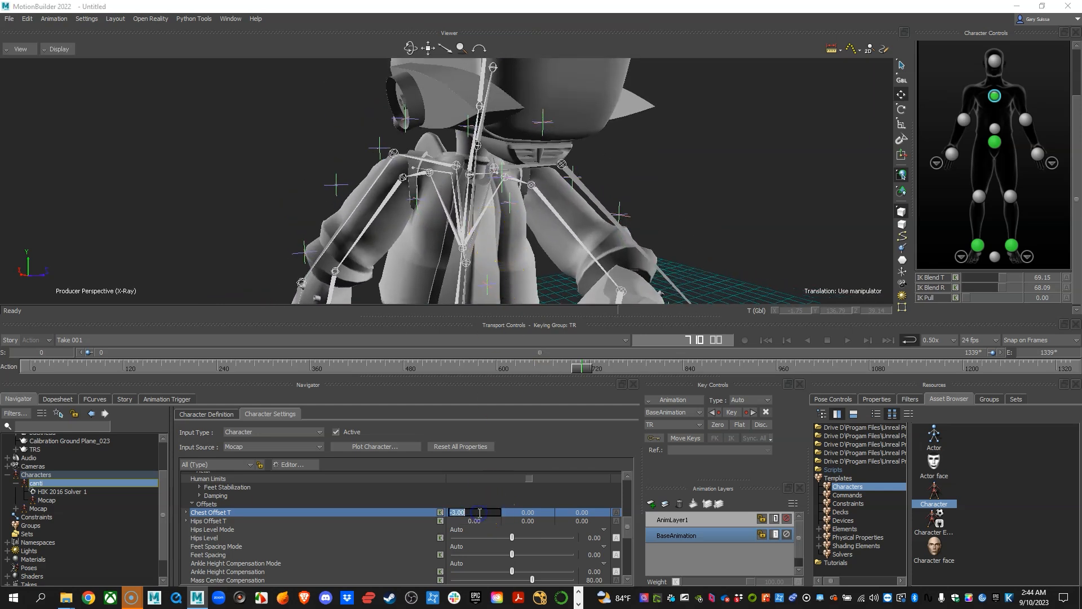
{"action": "type", "text": "-1"}
{"action": "key", "text": "Return"}
{"action": "mouse_move", "coordinate": [631, 245]}
{"action": "left_mouse_down", "text": "ctrl"}
{"action": "mouse_move", "coordinate": [602, 219]}
{"action": "mouse_move", "coordinate": [623, 243]}
{"action": "left_mouse_up", "text": "ctrl"}
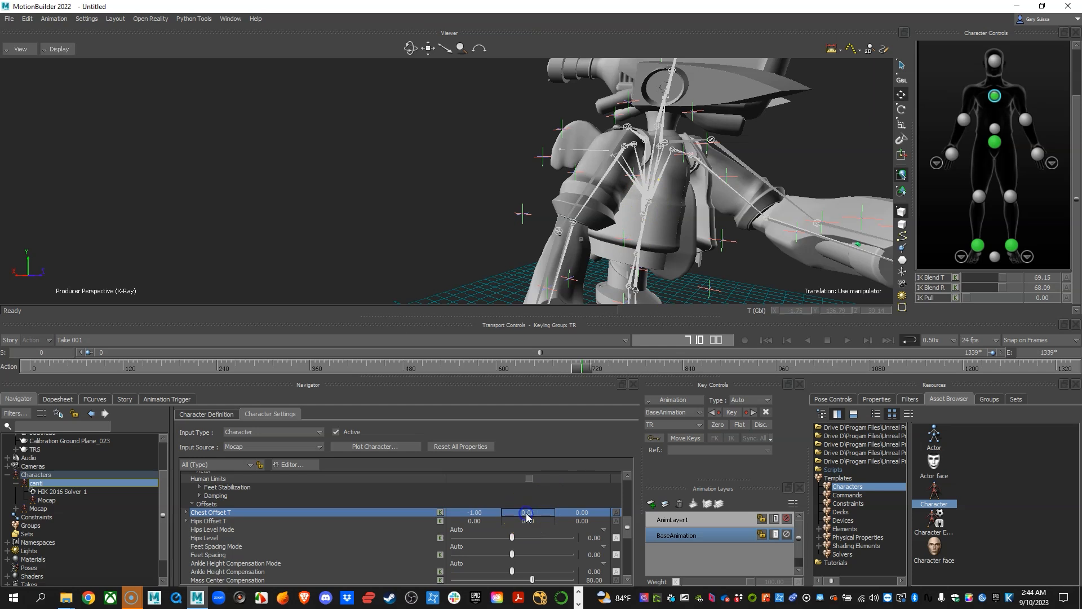
{"action": "type", "text": "-1"}
{"action": "key", "text": "Return"}
Play the take to frame 764 and check the offset chest against the mocap skeleton.
{"action": "left_click_drag", "start_coordinate": [713, 208], "coordinate": [527, 224], "text": "ctrl"}
{"action": "key", "text": "ctrl+space"}
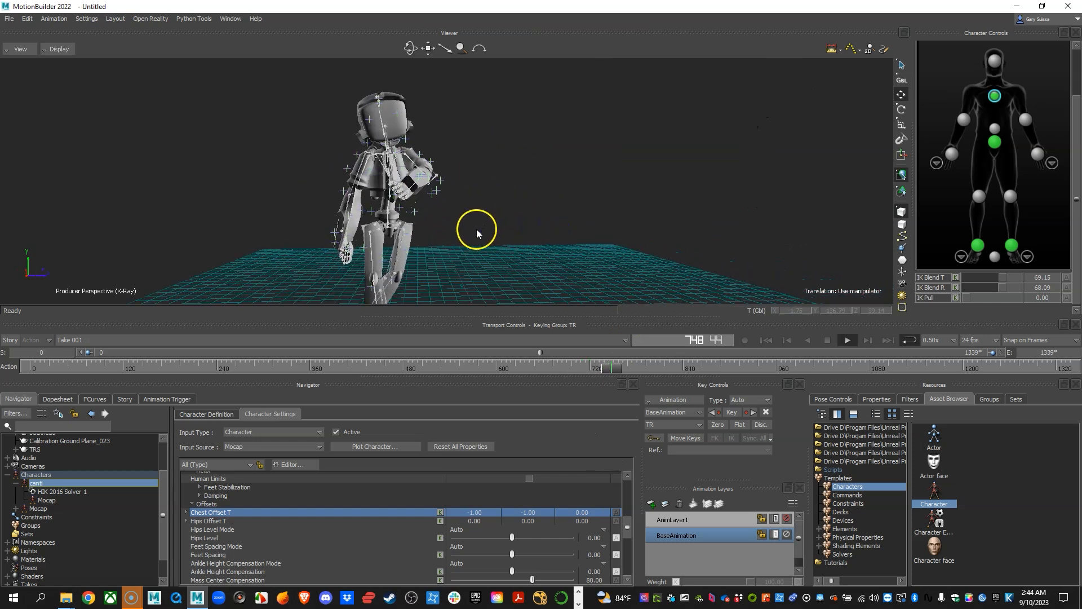
{"action": "key", "text": "ctrl+space"}
{"action": "mouse_move", "coordinate": [476, 235]}
{"action": "left_mouse_down", "text": "shift"}
{"action": "mouse_move", "coordinate": [465, 218]}
{"action": "mouse_move", "coordinate": [489, 240]}
{"action": "left_mouse_up", "text": "shift"}
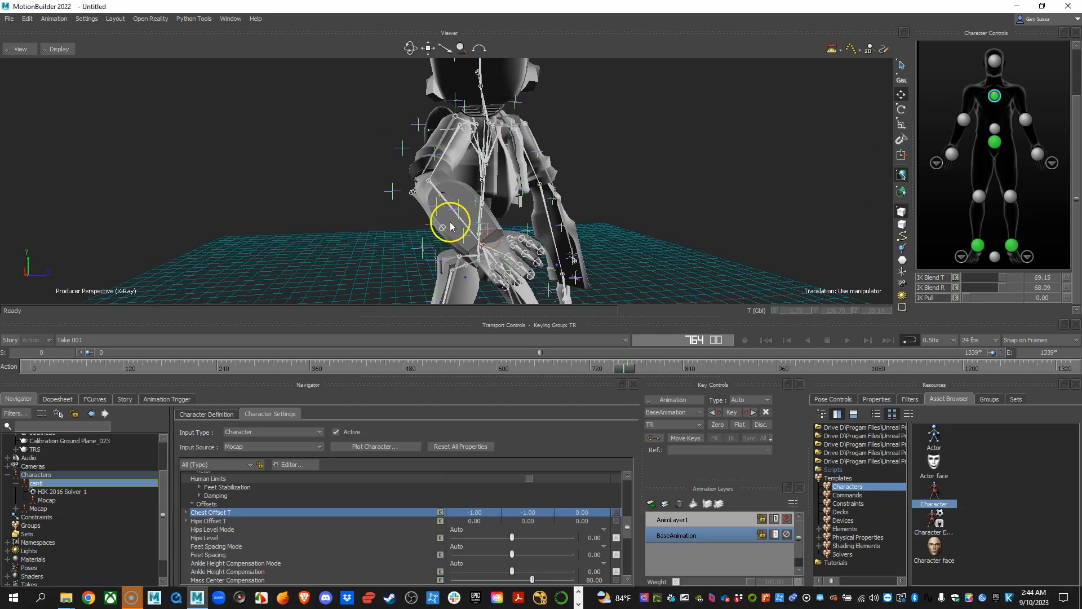
Set the X value of canti's Hips Offset T to -1.
{"action": "left_click", "coordinate": [219, 525]}
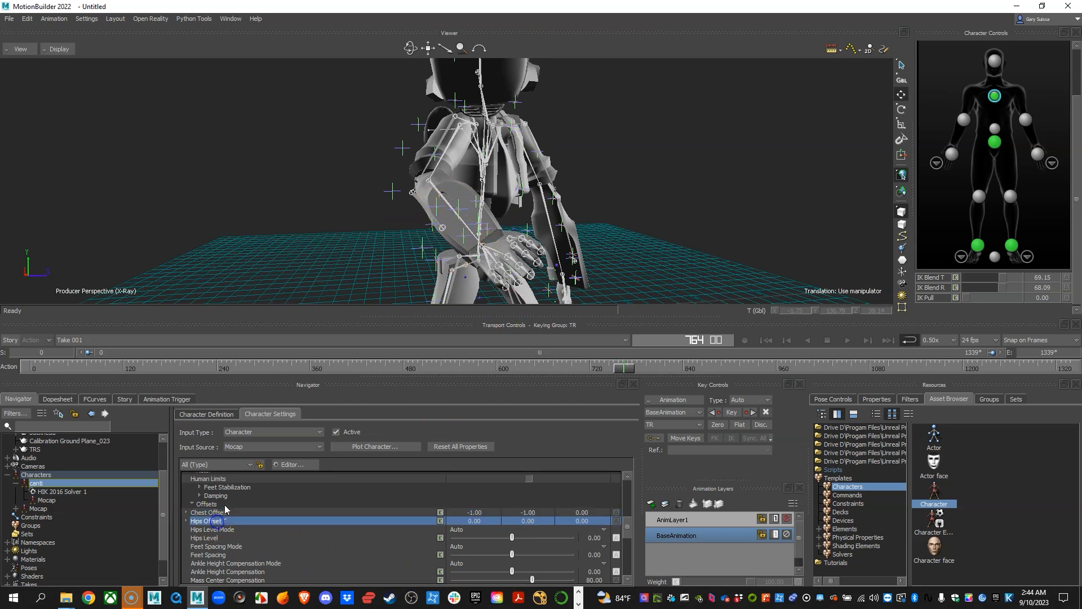
{"action": "left_click_drag", "start_coordinate": [581, 244], "coordinate": [542, 199], "text": "ctrl+shift"}
{"action": "left_click_drag", "start_coordinate": [610, 209], "coordinate": [564, 203], "text": "ctrl"}
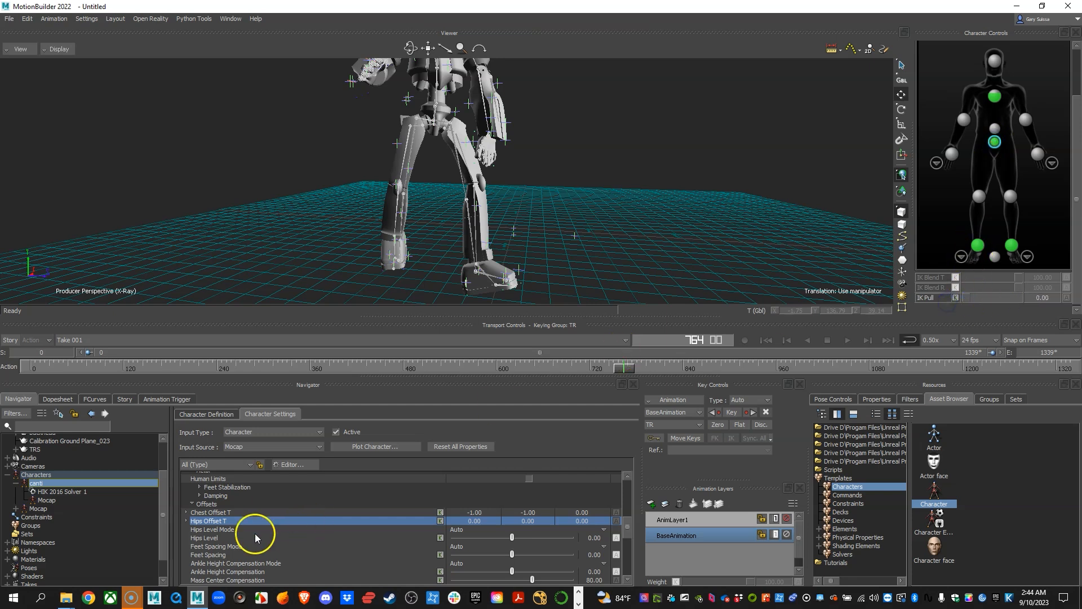
{"action": "left_click_drag", "start_coordinate": [475, 528], "coordinate": [478, 526]}
{"action": "mouse_move", "coordinate": [538, 237]}
{"action": "left_mouse_down", "text": "alt"}
{"action": "mouse_move", "coordinate": [550, 233]}
{"action": "mouse_move", "coordinate": [535, 249]}
{"action": "left_mouse_up", "text": "alt"}
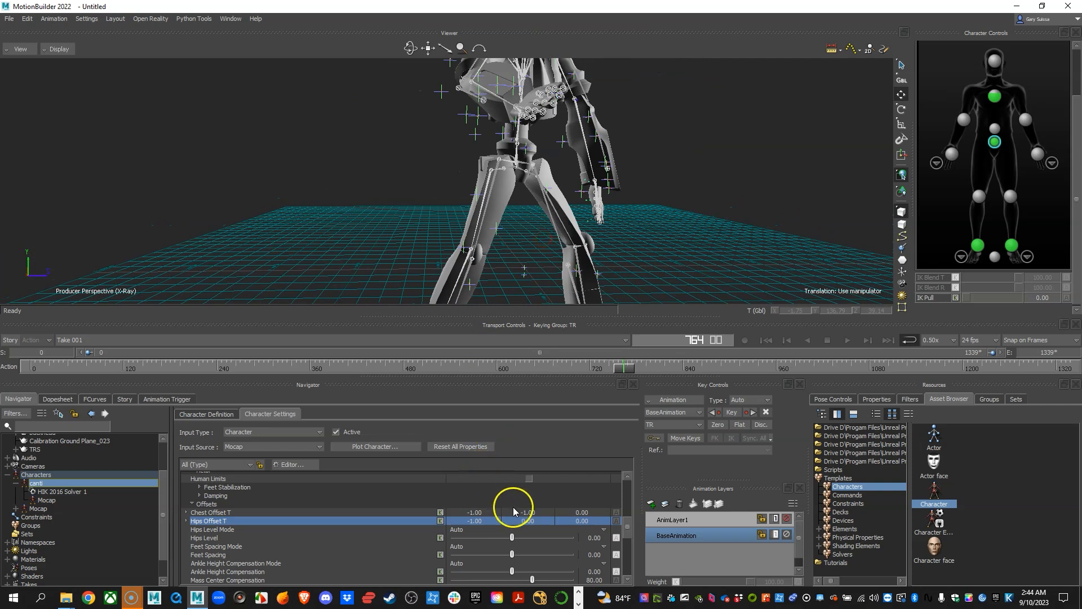
Try -1, 2 and 1 as the Y value of Hips Offset T, checking the last one in playback.
{"action": "left_click_drag", "start_coordinate": [530, 523], "coordinate": [530, 523]}
{"action": "right_click_drag", "start_coordinate": [669, 279], "coordinate": [625, 258], "text": "alt"}
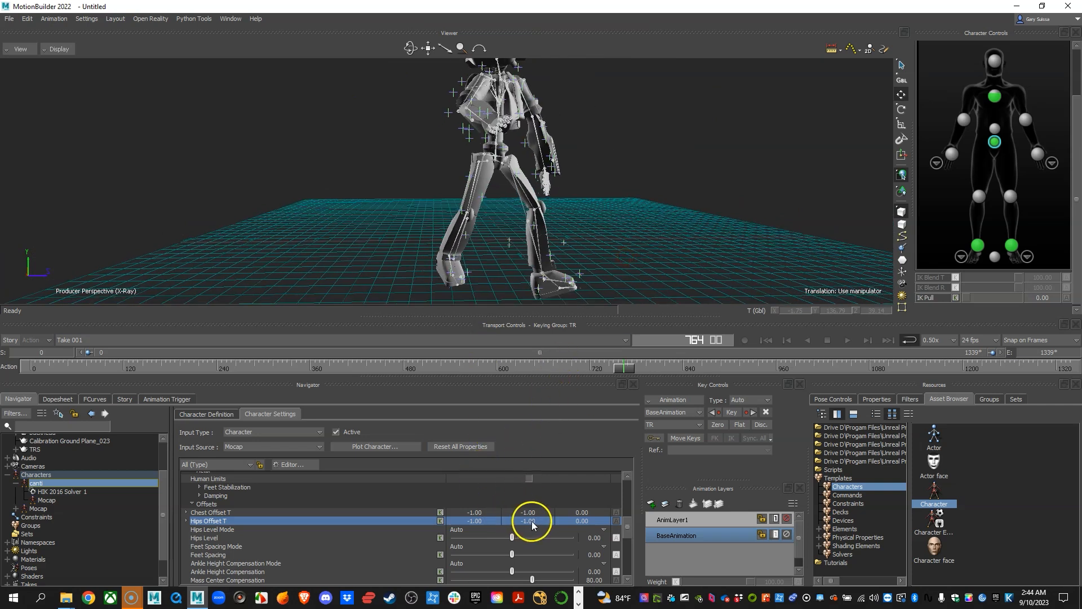
{"action": "left_click_drag", "start_coordinate": [532, 521], "coordinate": [532, 525]}
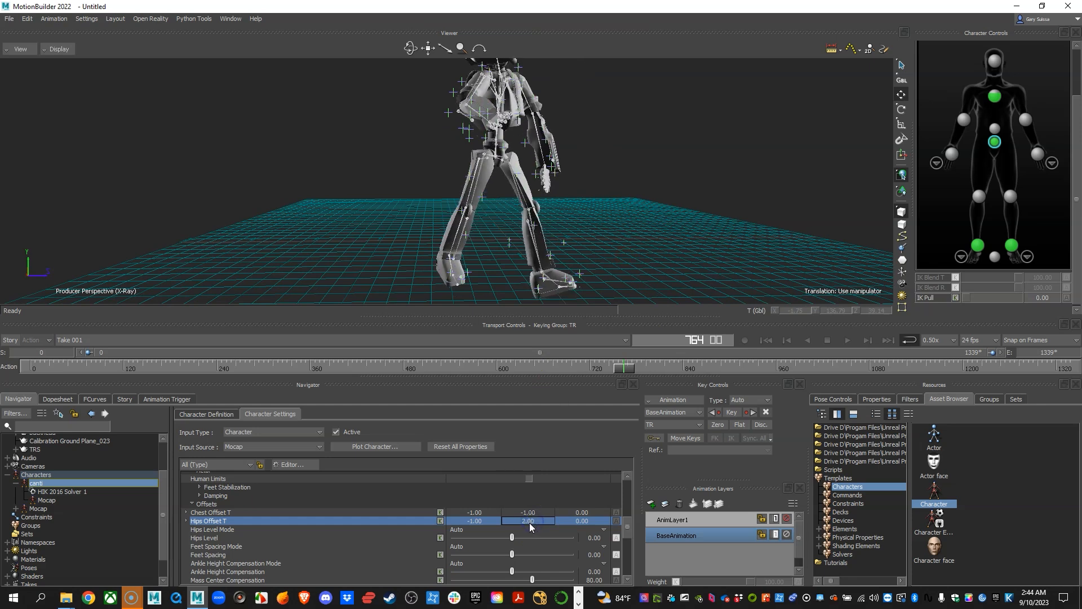
{"action": "double_click", "coordinate": [530, 521]}
{"action": "type", "text": "1"}
{"action": "key", "text": "Return"}
{"action": "key", "text": "space"}
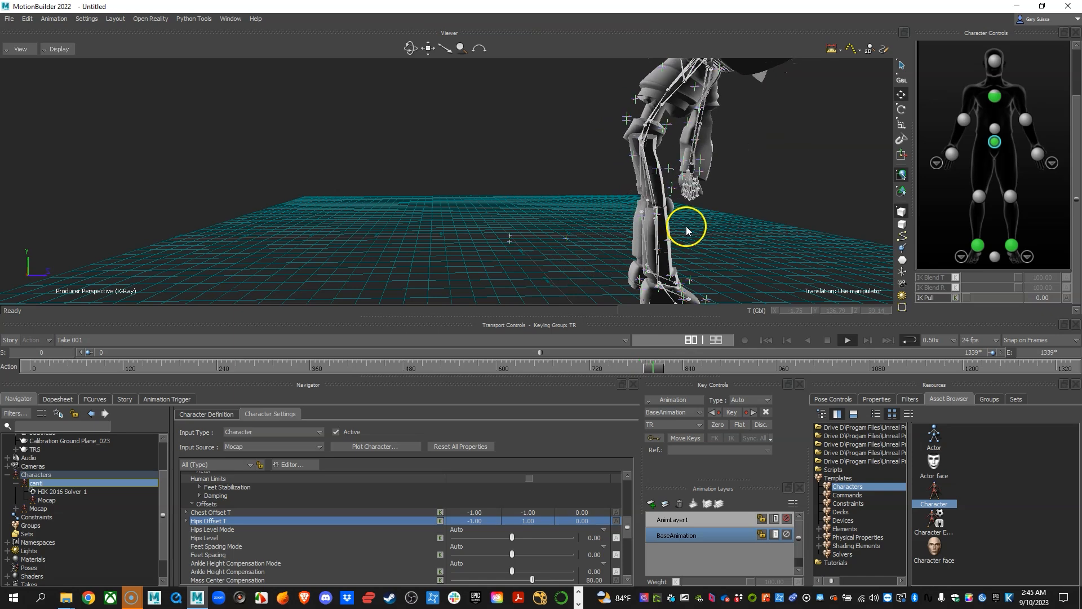
{"action": "key", "text": "space"}
{"action": "left_click_drag", "start_coordinate": [731, 226], "coordinate": [567, 214], "text": "ctrl+shift"}
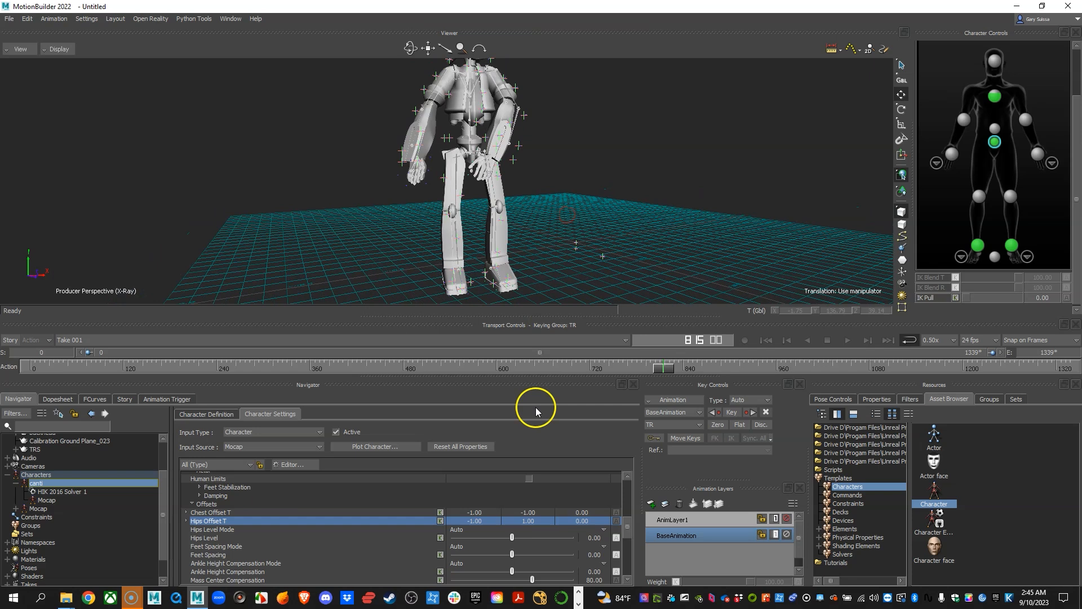
Set the Y value of Hips Offset T back to 0.
{"action": "left_click", "coordinate": [535, 517]}
{"action": "type", "text": "0"}
{"action": "key", "text": "Return"}
{"action": "left_click", "coordinate": [533, 516]}
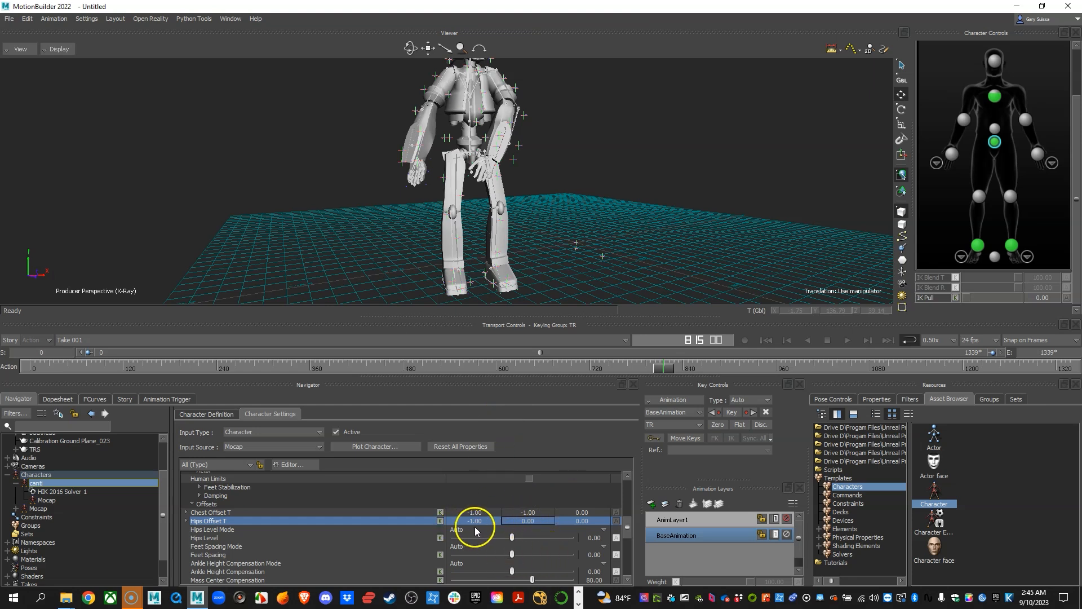
Play the take from frame 815 to frame 1186, checking the hips offset against the mocap skeleton from several angles.
{"action": "right_click_drag", "start_coordinate": [491, 212], "coordinate": [535, 220], "text": "alt"}
{"action": "left_click_drag", "start_coordinate": [535, 222], "coordinate": [523, 230], "text": "alt"}
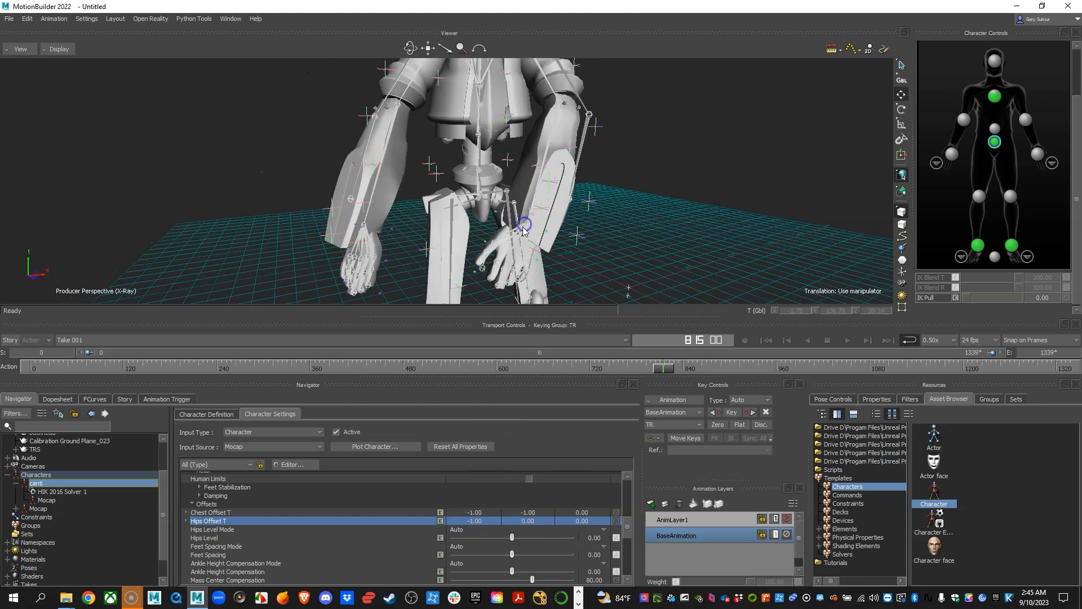
{"action": "right_click_drag", "start_coordinate": [523, 230], "coordinate": [453, 240], "text": "alt"}
{"action": "right_click_drag", "start_coordinate": [540, 264], "coordinate": [520, 269], "text": "alt"}
{"action": "middle_click_drag", "start_coordinate": [520, 268], "coordinate": [501, 257], "text": "alt"}
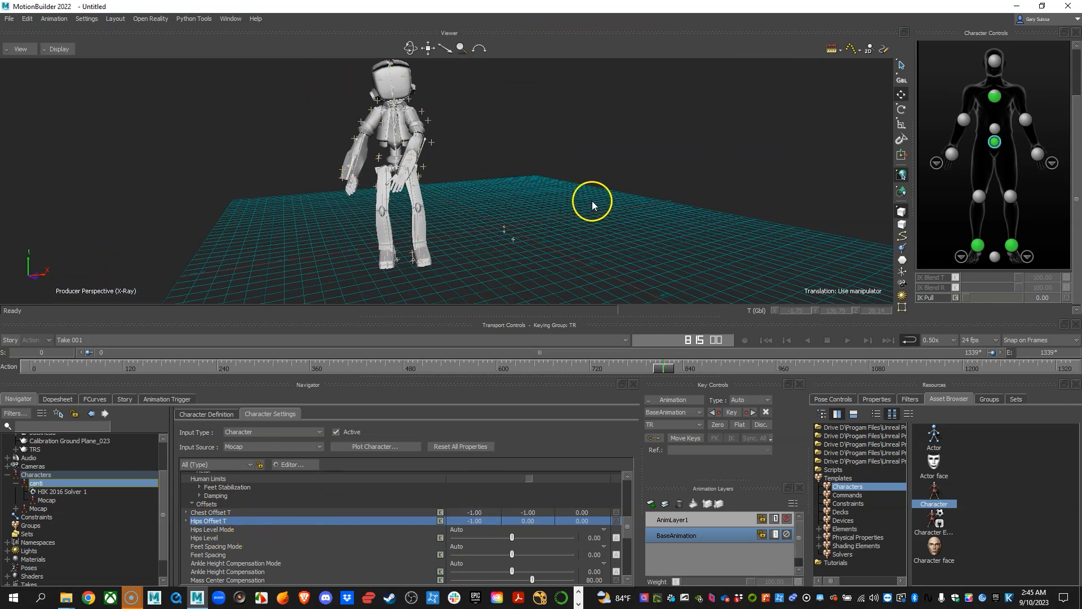
{"action": "key", "text": "alt+v"}
{"action": "left_click_drag", "start_coordinate": [628, 169], "coordinate": [596, 196], "text": "alt"}
{"action": "right_click_drag", "start_coordinate": [596, 197], "coordinate": [604, 199], "text": "alt"}
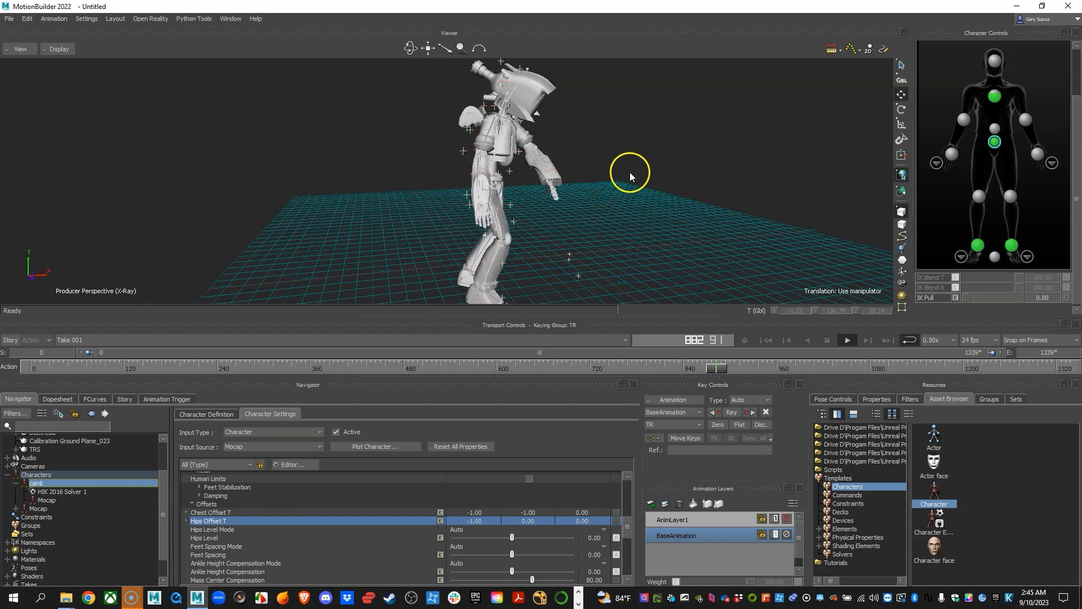
{"action": "left_click_drag", "start_coordinate": [674, 201], "coordinate": [620, 204], "text": "alt"}
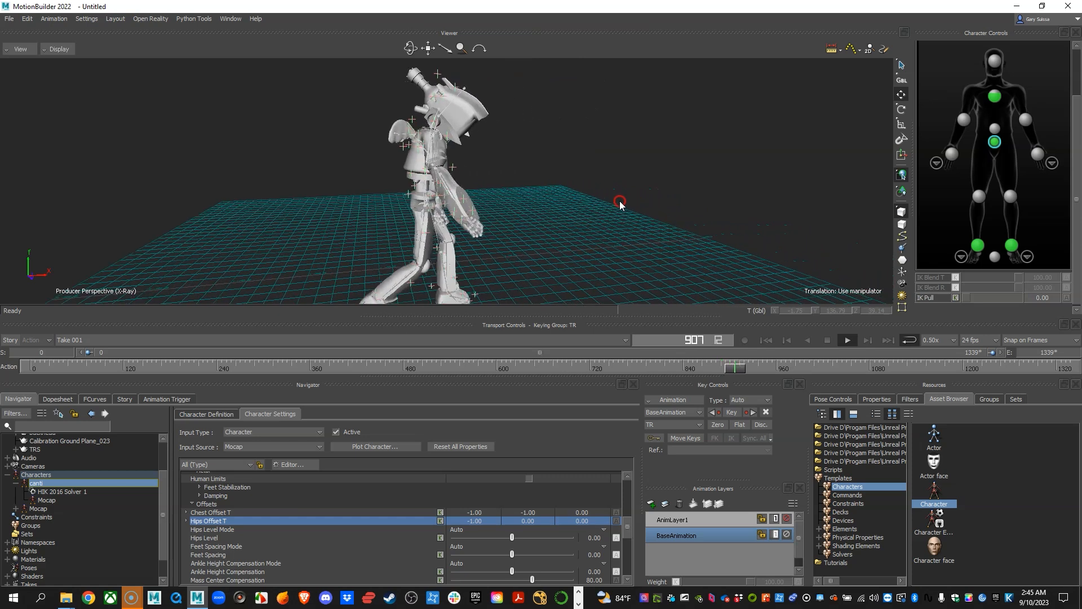
{"action": "right_click_drag", "start_coordinate": [623, 219], "coordinate": [601, 215], "text": "alt"}
{"action": "left_click_drag", "start_coordinate": [602, 214], "coordinate": [654, 201], "text": "alt"}
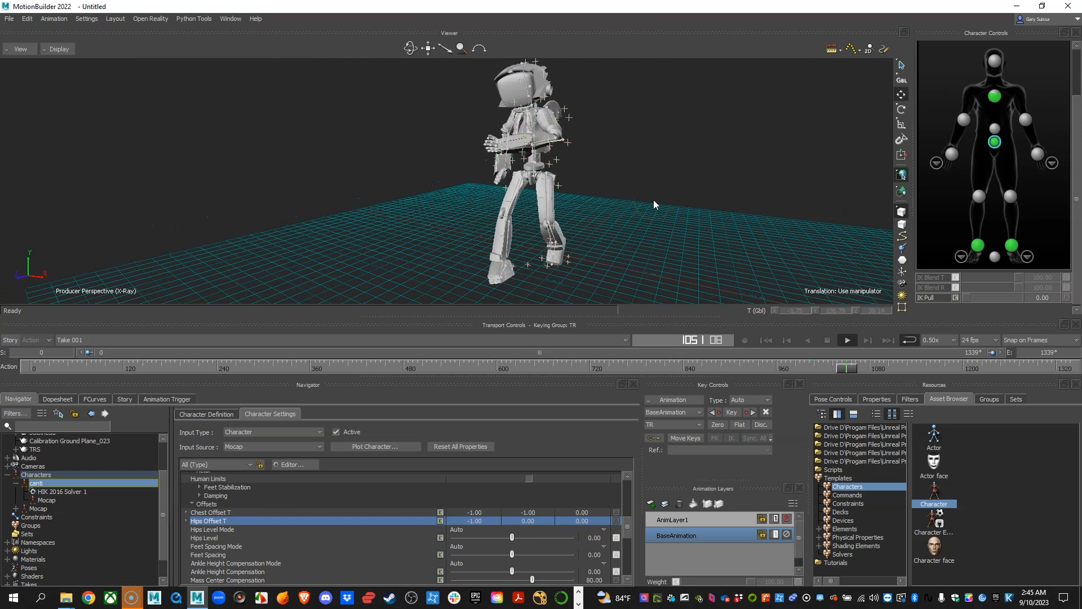
{"action": "left_click_drag", "start_coordinate": [637, 193], "coordinate": [611, 188], "text": "shift"}
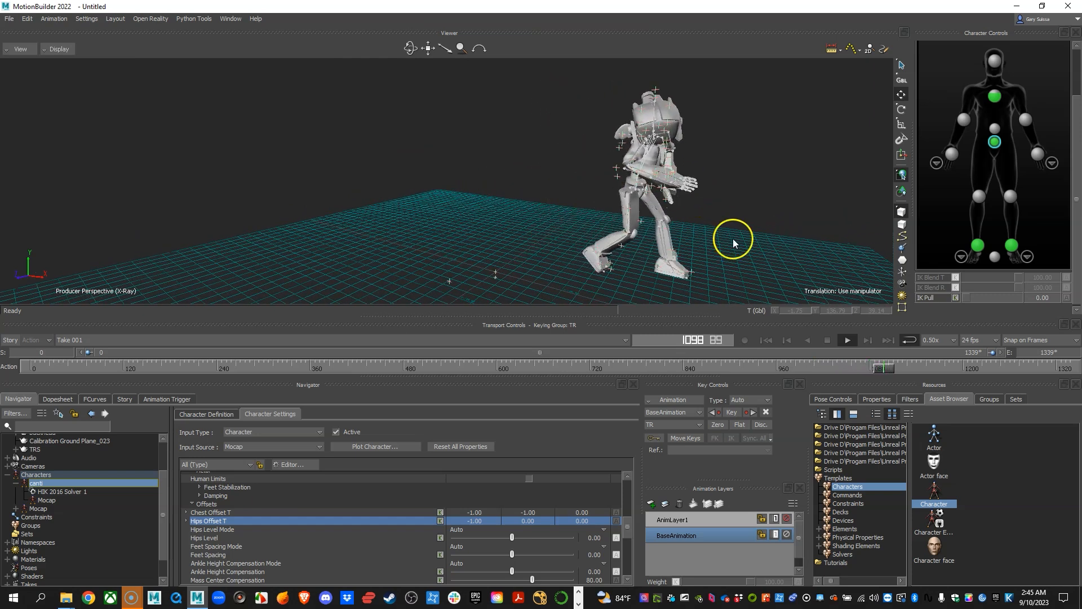
{"action": "left_click_drag", "start_coordinate": [734, 244], "coordinate": [648, 222], "text": "alt"}
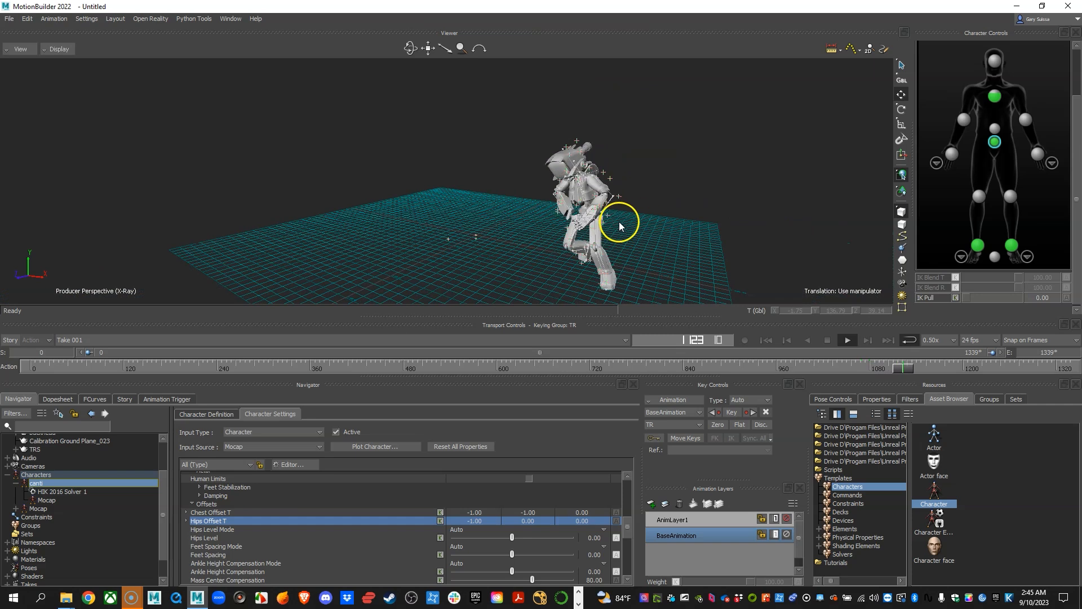
{"action": "key", "text": "space"}
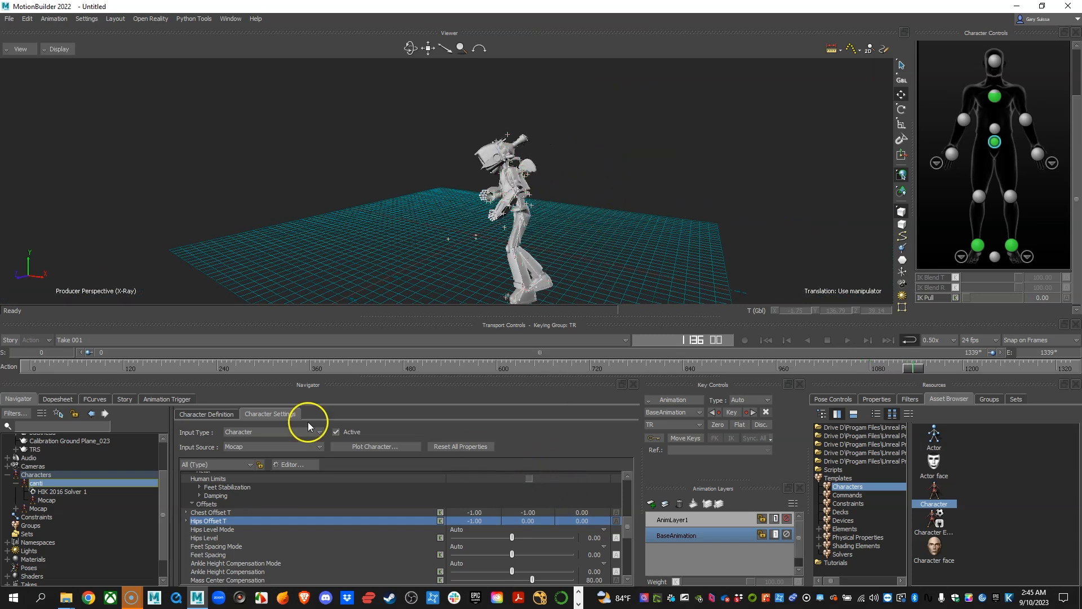
Move to a frame near 1200 and set canti's Hips Level Mode to User.
{"action": "left_click_drag", "start_coordinate": [913, 369], "coordinate": [954, 370]}
{"action": "right_click_drag", "start_coordinate": [530, 219], "coordinate": [556, 218], "text": "alt"}
{"action": "middle_click_drag", "start_coordinate": [501, 211], "coordinate": [551, 231], "text": "alt"}
{"action": "right_click_drag", "start_coordinate": [551, 232], "coordinate": [582, 242], "text": "alt"}
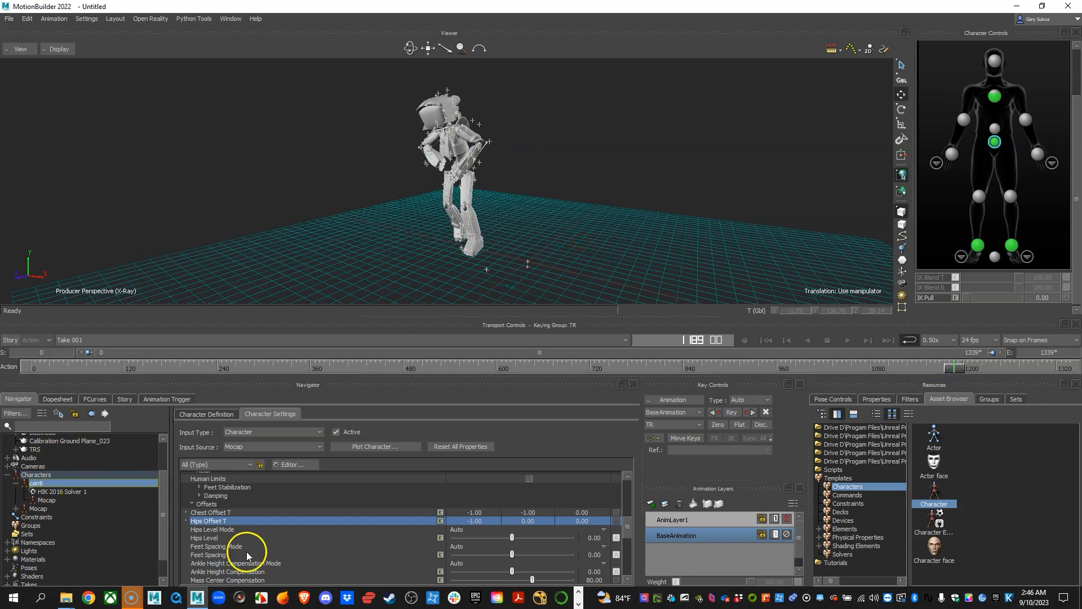
{"action": "left_click", "coordinate": [220, 530]}
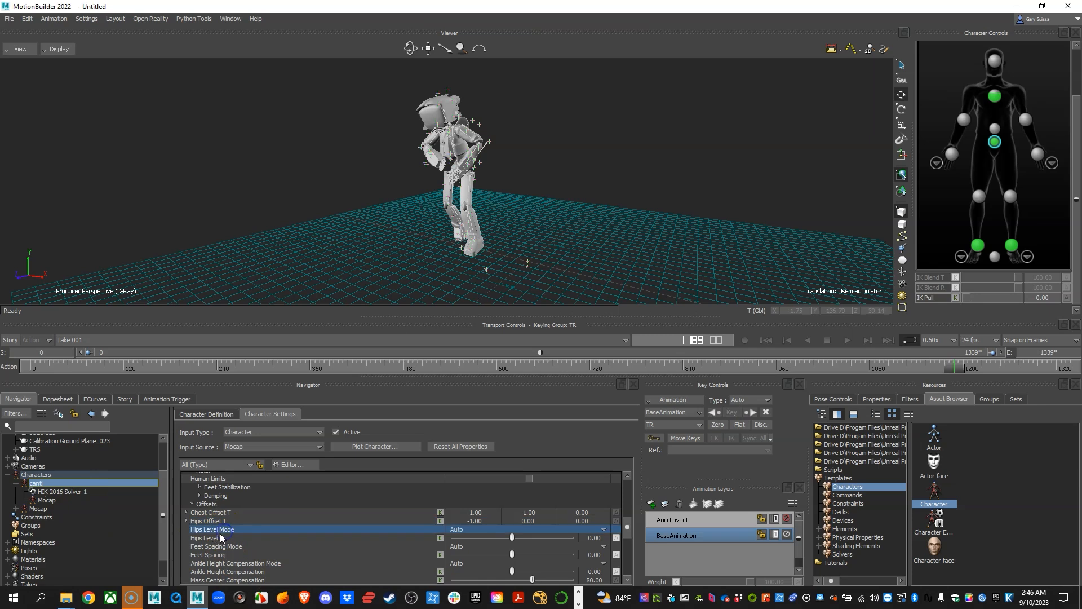
{"action": "right_click_drag", "start_coordinate": [447, 278], "coordinate": [459, 269], "text": "alt"}
{"action": "left_click_drag", "start_coordinate": [459, 269], "coordinate": [503, 215], "text": "alt"}
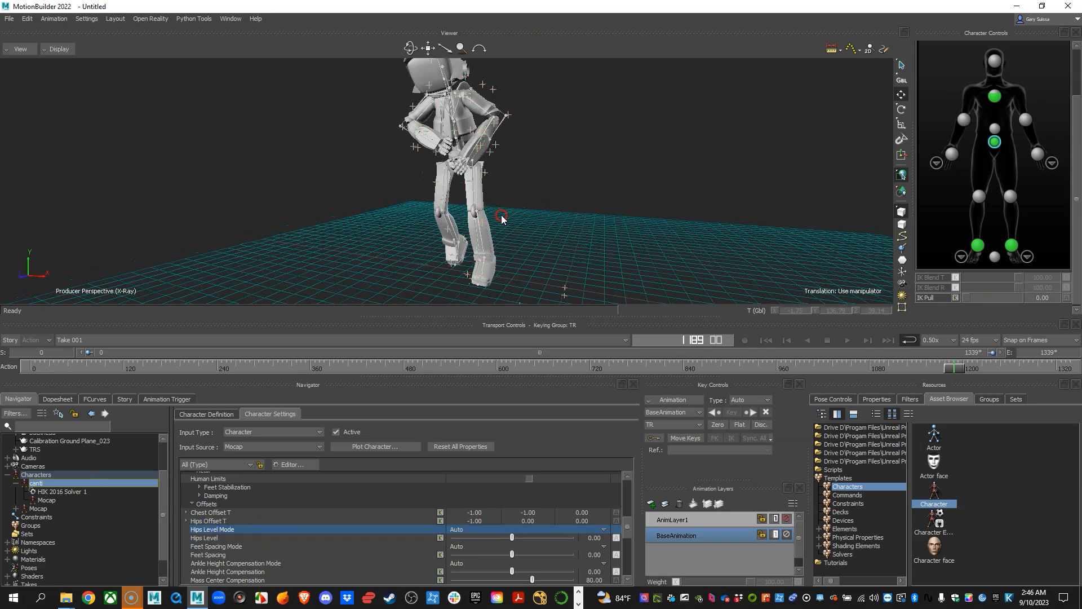
{"action": "left_click", "coordinate": [459, 530]}
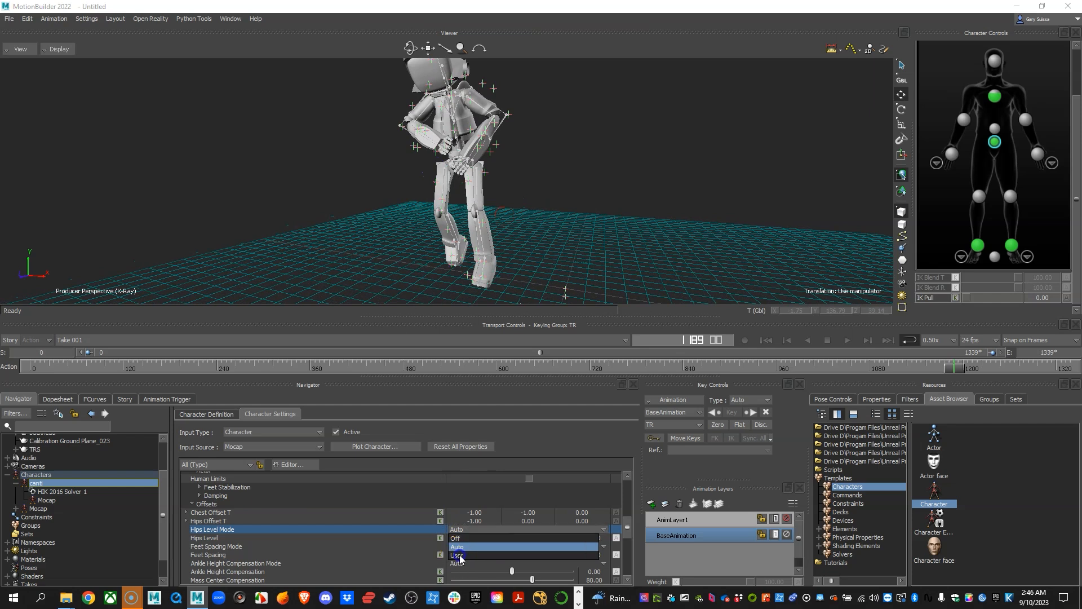
{"action": "left_click", "coordinate": [460, 556]}
{"action": "left_click_drag", "start_coordinate": [524, 183], "coordinate": [551, 168], "text": "alt"}
{"action": "right_click_drag", "start_coordinate": [552, 168], "coordinate": [577, 195], "text": "alt"}
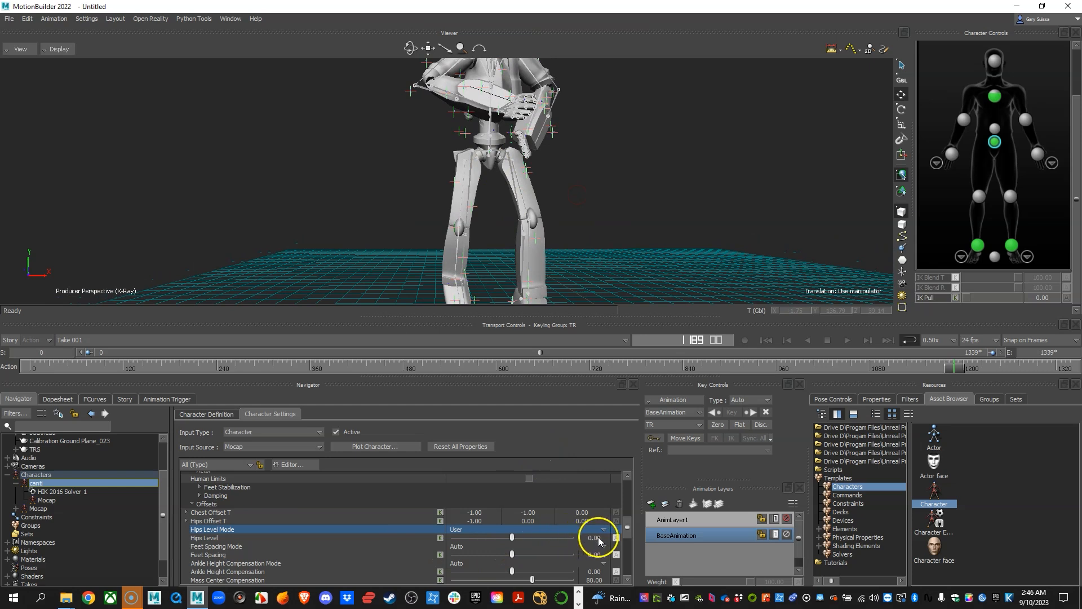
Try adjusting the Hips Level value and play the take to frame 1315 to check the hips and legs.
{"action": "left_click_drag", "start_coordinate": [598, 537], "coordinate": [587, 541]}
{"action": "right_click_drag", "start_coordinate": [609, 221], "coordinate": [563, 215], "text": "alt"}
{"action": "key", "text": "alt+v"}
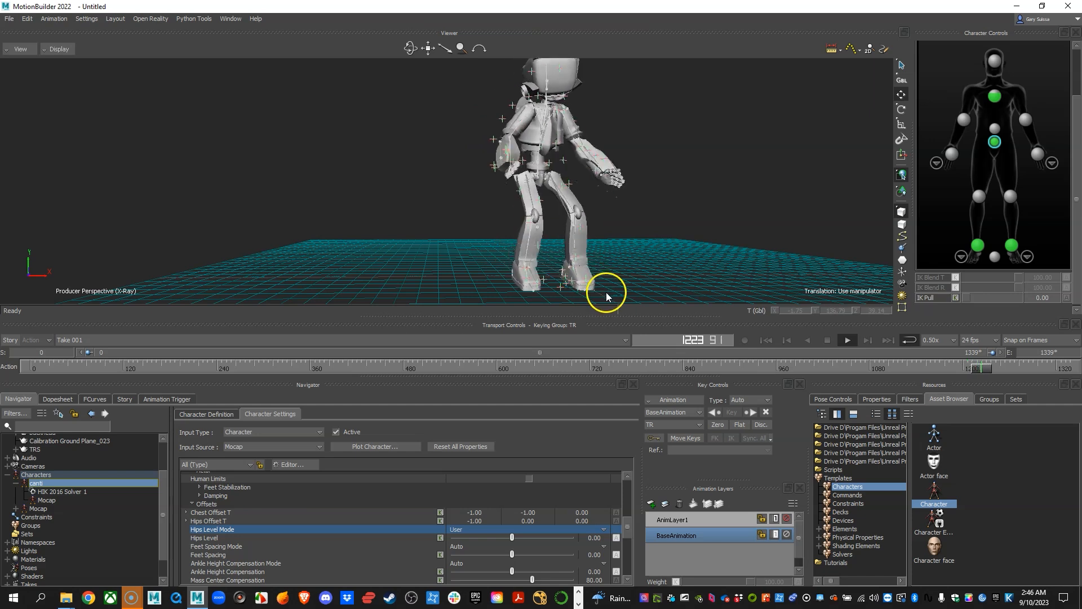
{"action": "right_click_drag", "start_coordinate": [628, 232], "coordinate": [535, 257], "text": "alt"}
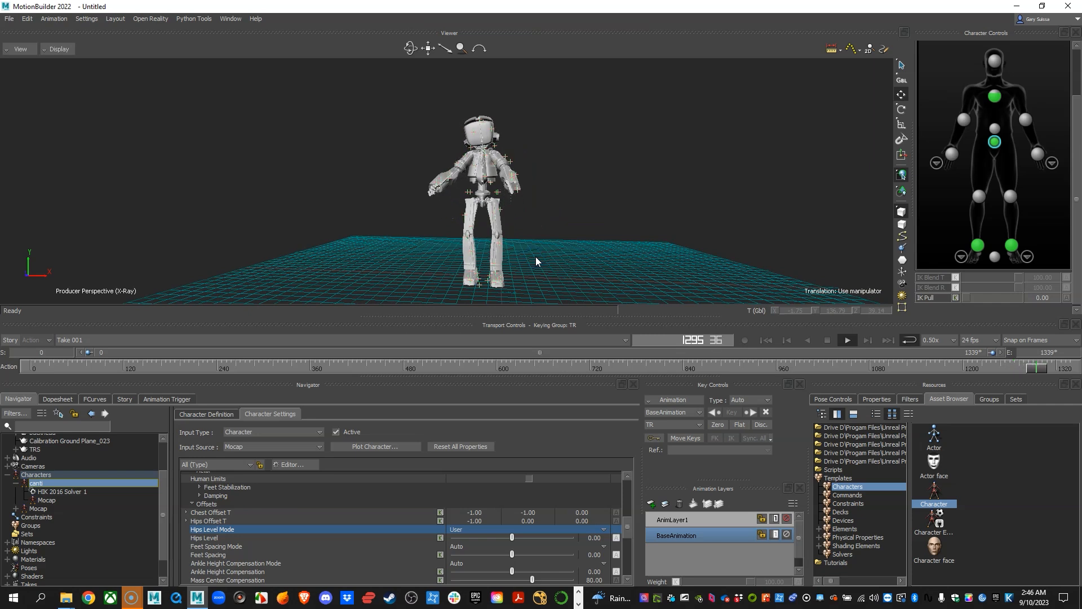
{"action": "key", "text": "alt+v"}
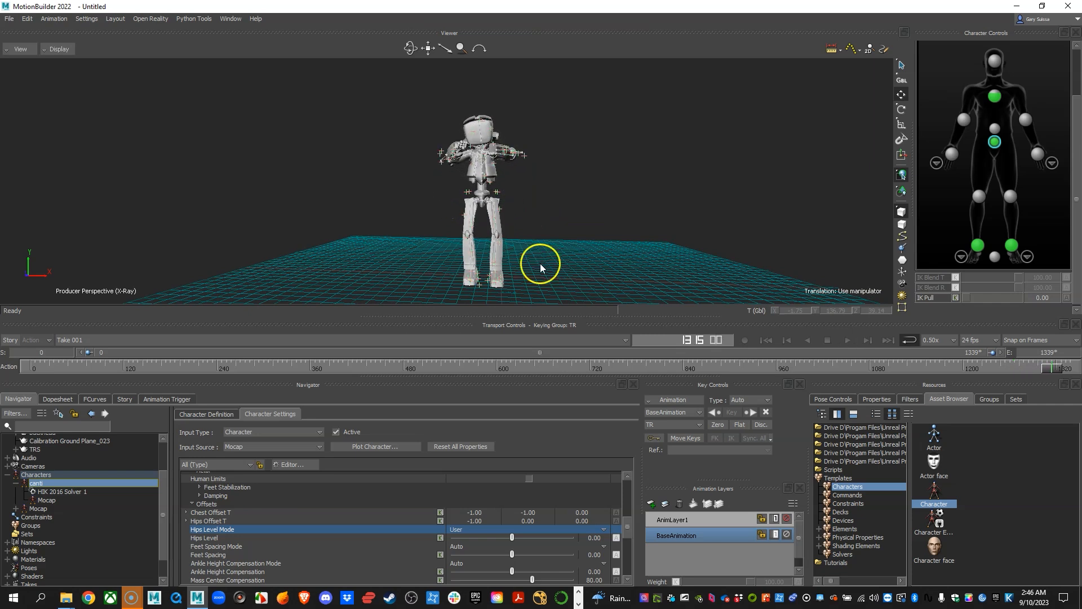
Inspect the feet up close against the mocap skeleton and set Feet Spacing Mode to User.
{"action": "scroll", "coordinate": [217, 555], "scroll_direction": "down", "scroll_amount": 2}
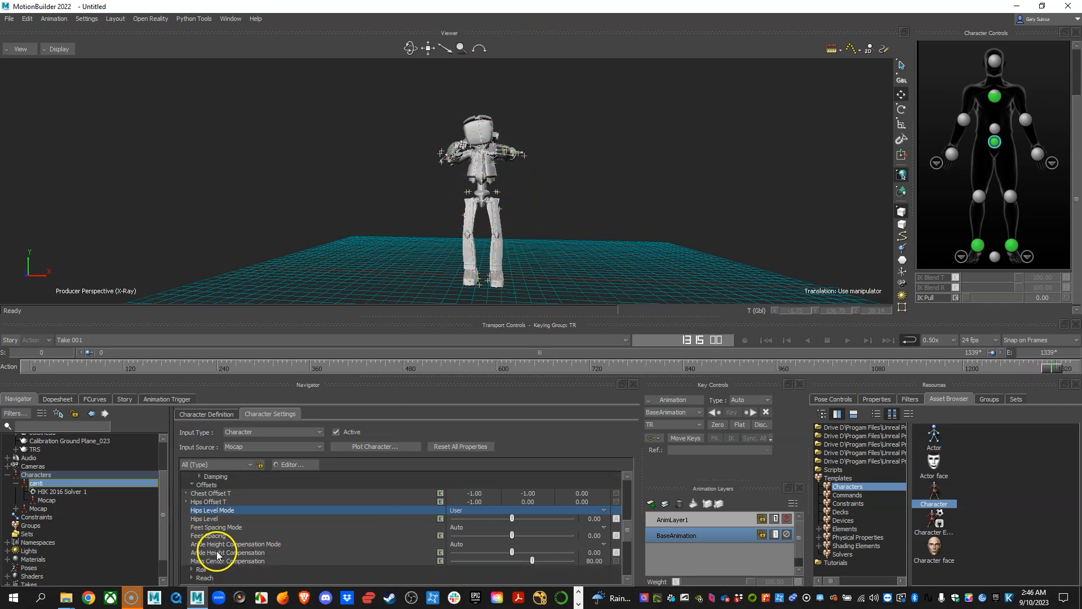
{"action": "left_click", "coordinate": [218, 508]}
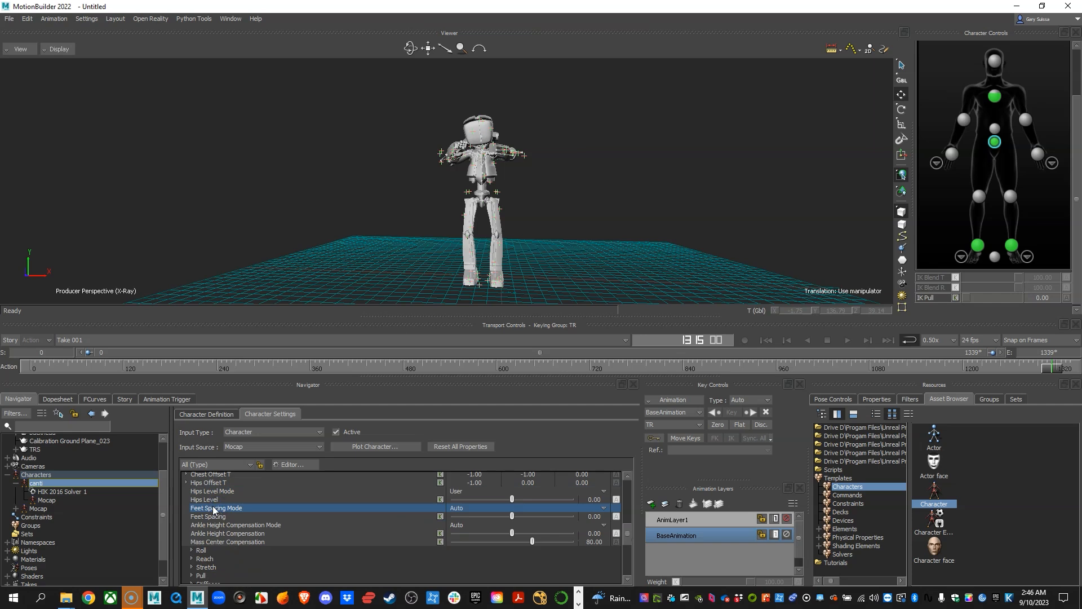
{"action": "right_click_drag", "start_coordinate": [587, 235], "coordinate": [630, 268], "text": "alt"}
{"action": "left_click", "coordinate": [475, 223]}
{"action": "right_click_drag", "start_coordinate": [524, 227], "coordinate": [515, 223], "text": "alt"}
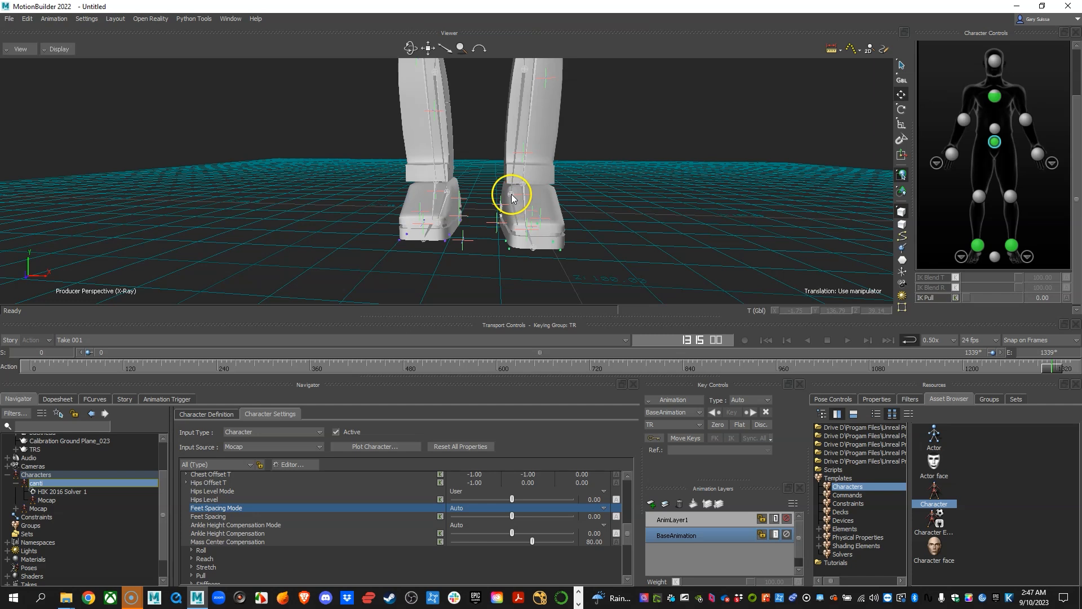
{"action": "left_click_drag", "start_coordinate": [536, 195], "coordinate": [524, 211], "text": "alt"}
{"action": "left_click_drag", "start_coordinate": [539, 234], "coordinate": [581, 220]}
{"action": "left_click", "coordinate": [460, 509]}
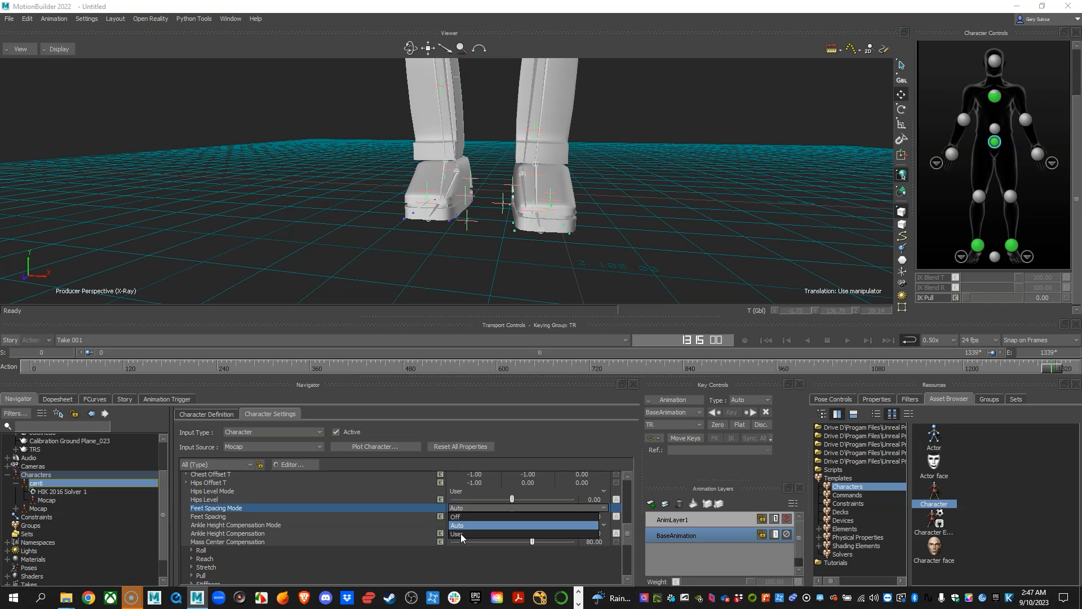
{"action": "left_click", "coordinate": [461, 534]}
{"action": "left_click_drag", "start_coordinate": [602, 232], "coordinate": [529, 265]}
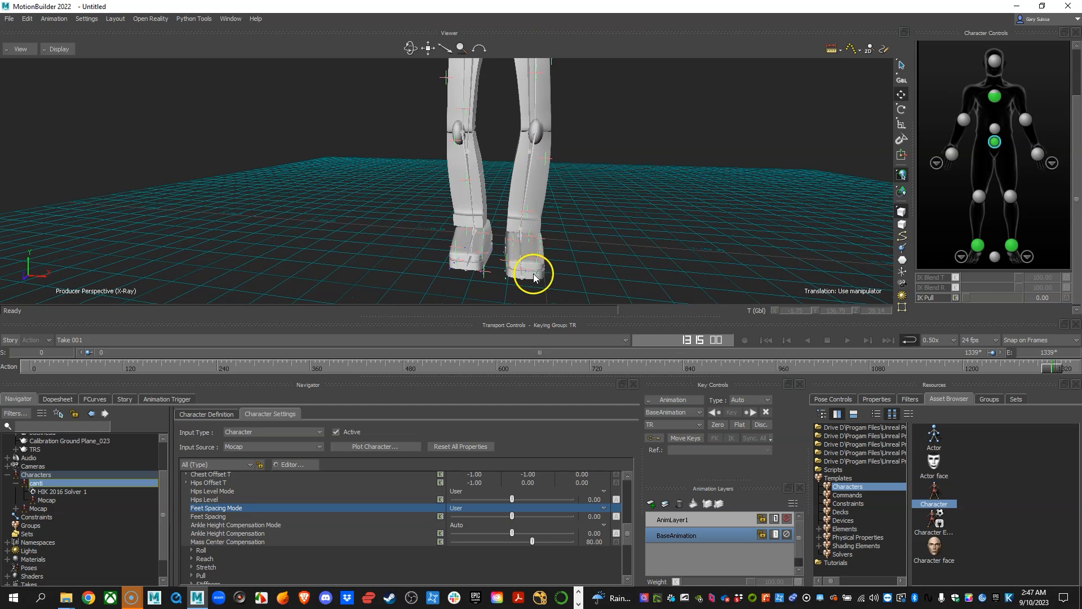
Switch Feet Spacing Mode to Auto and back to User to compare the foot placement.
{"action": "left_click", "coordinate": [459, 508]}
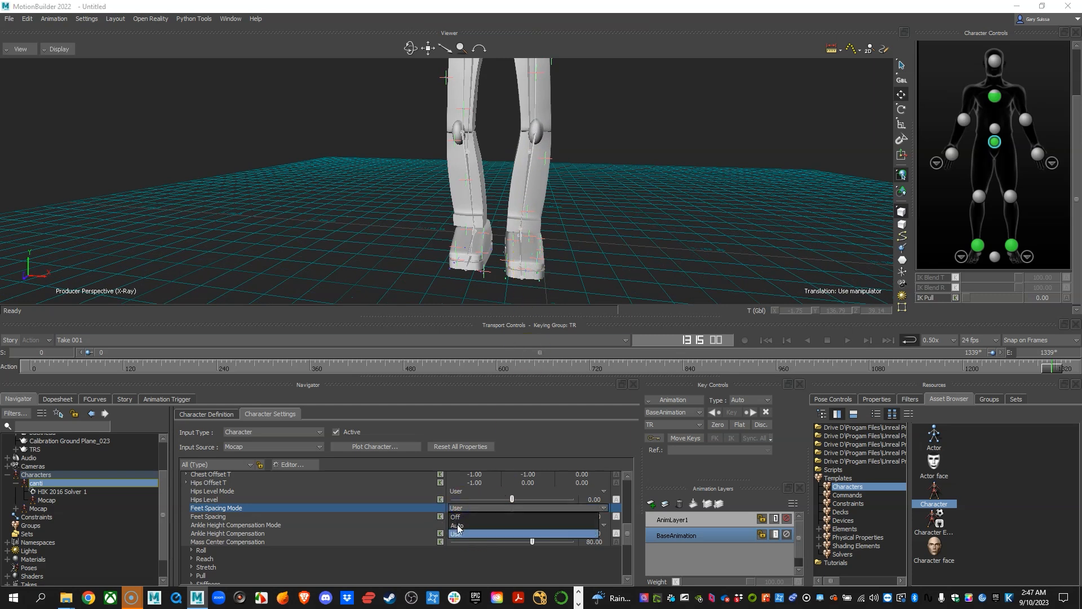
{"action": "left_click", "coordinate": [458, 525]}
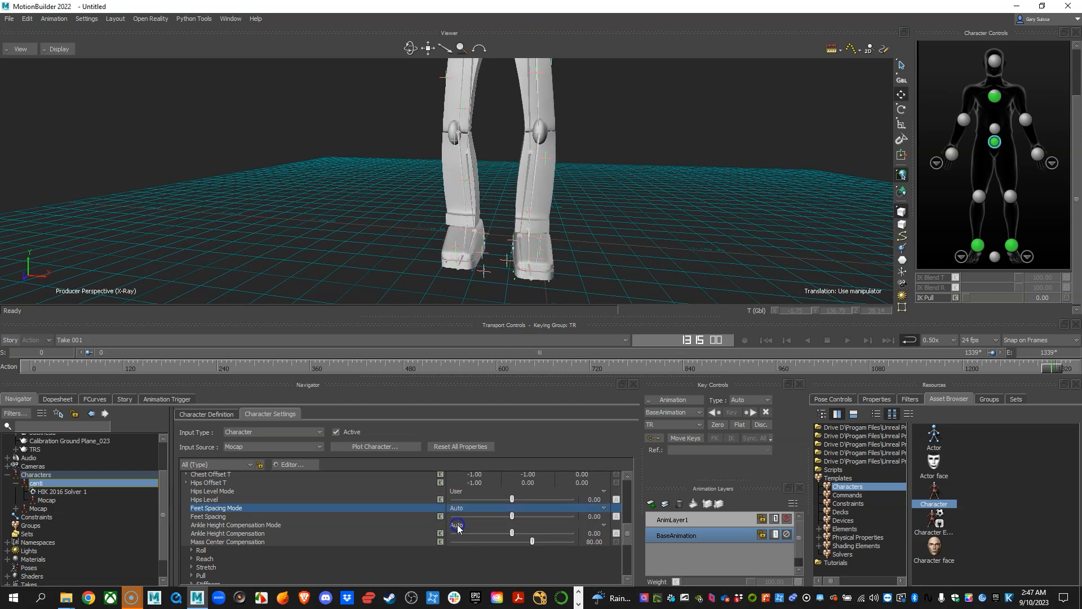
{"action": "left_click", "coordinate": [458, 509]}
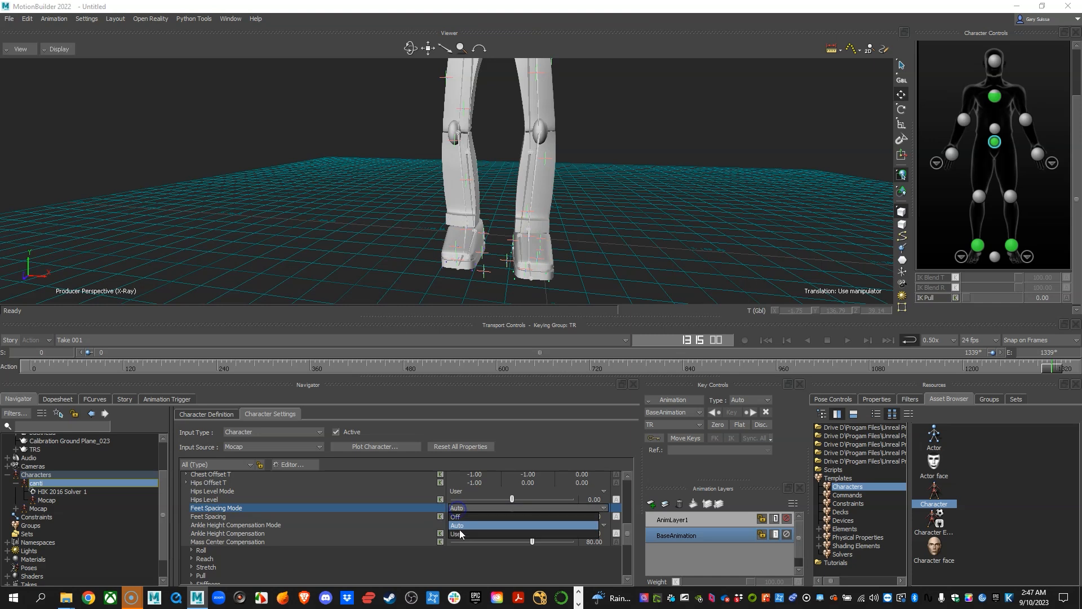
{"action": "left_click", "coordinate": [461, 535]}
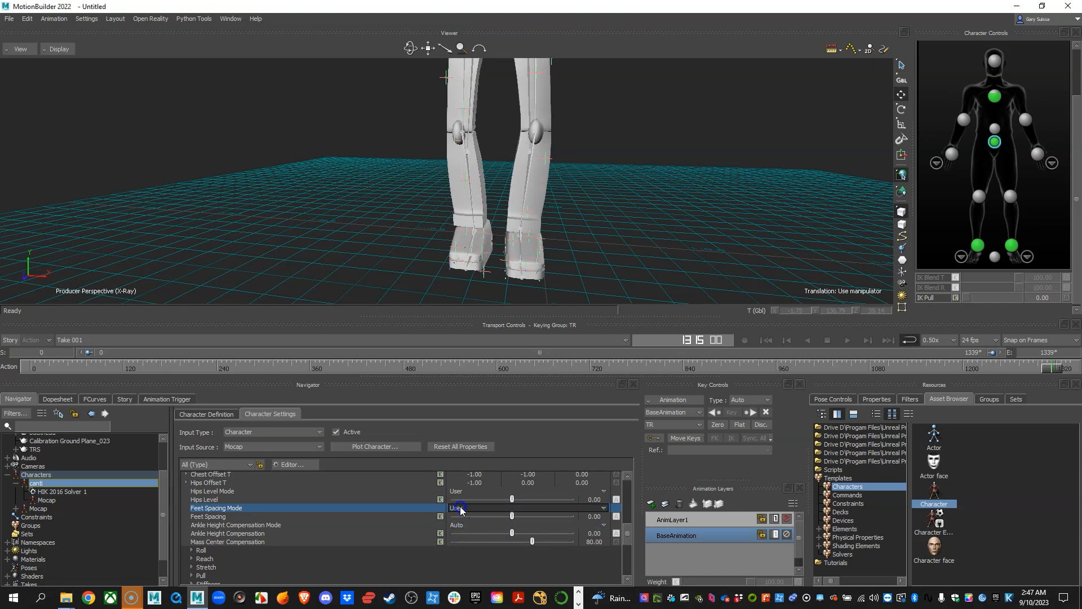
{"action": "left_click", "coordinate": [461, 510]}
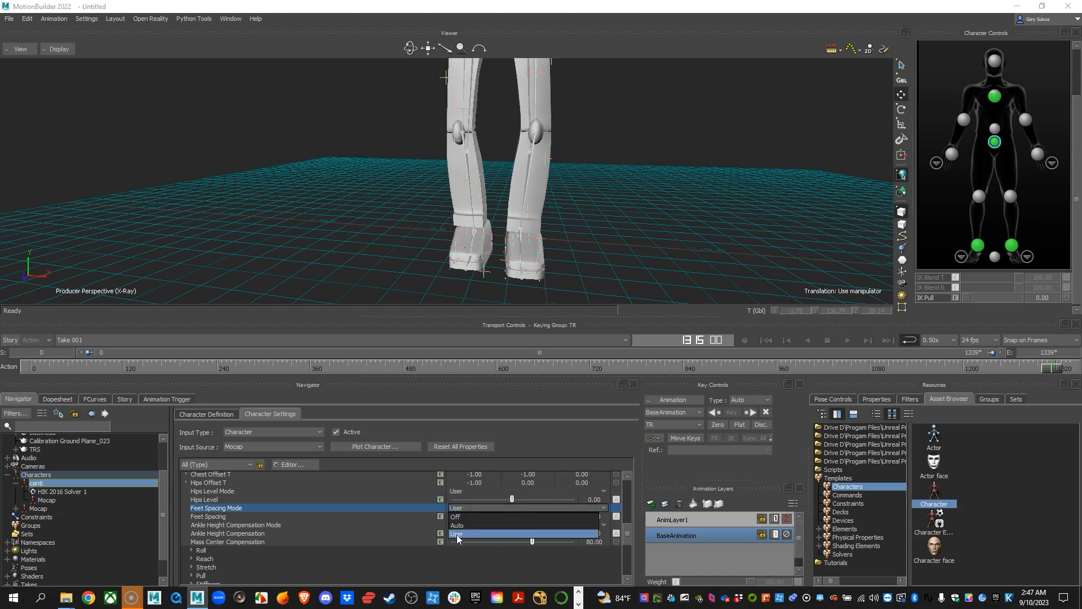
{"action": "left_click", "coordinate": [457, 535]}
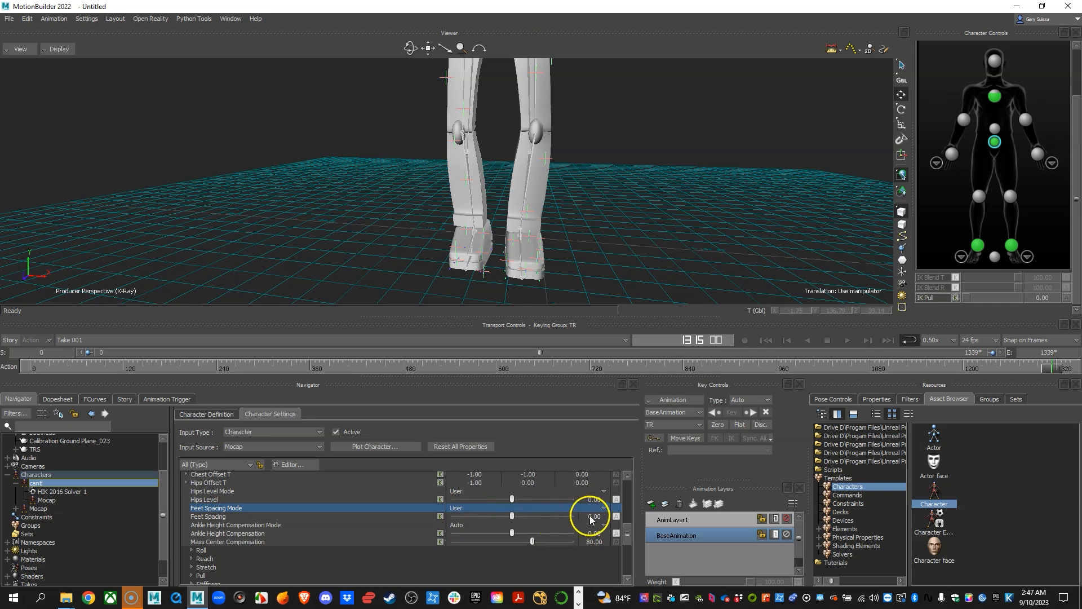
Set canti's Feet Spacing to 4 and inspect the feet.
{"action": "left_click_drag", "start_coordinate": [599, 518], "coordinate": [603, 520]}
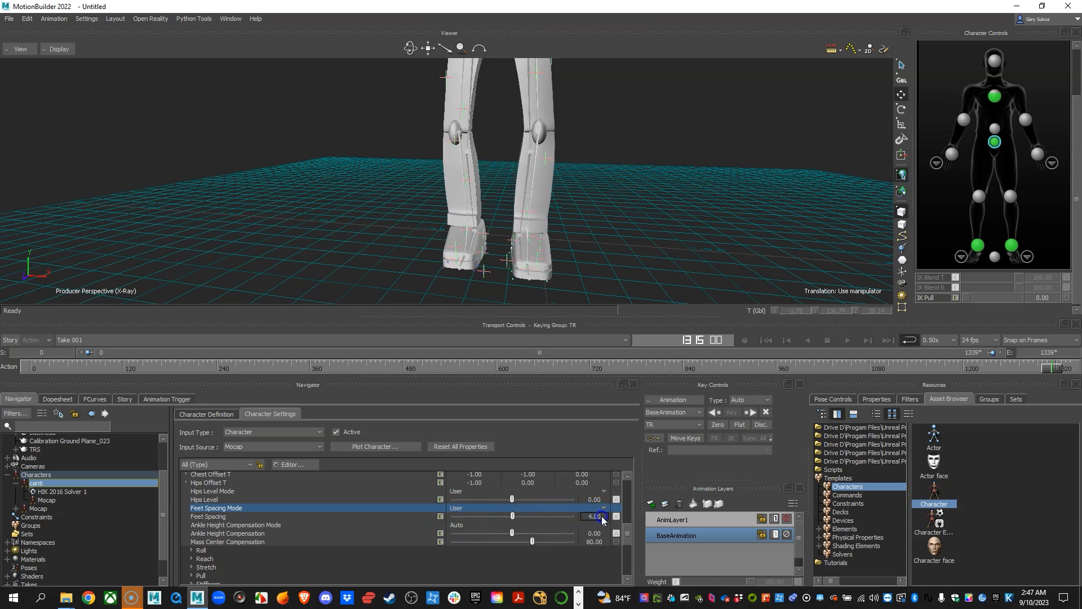
{"action": "mouse_move", "coordinate": [720, 201]}
{"action": "left_mouse_down", "text": "alt"}
{"action": "mouse_move", "coordinate": [599, 203]}
{"action": "mouse_move", "coordinate": [708, 212]}
{"action": "left_mouse_up", "text": "alt"}
{"action": "right_click_drag", "start_coordinate": [708, 212], "coordinate": [666, 219], "text": "alt"}
Try Auto as the Feet Spacing Mode and check the feet while the take plays from the beginning.
{"action": "left_click", "coordinate": [458, 508]}
{"action": "left_click", "coordinate": [459, 526]}
{"action": "left_click_drag", "start_coordinate": [632, 164], "coordinate": [543, 168], "text": "alt"}
{"action": "right_click_drag", "start_coordinate": [553, 196], "coordinate": [520, 220], "text": "alt"}
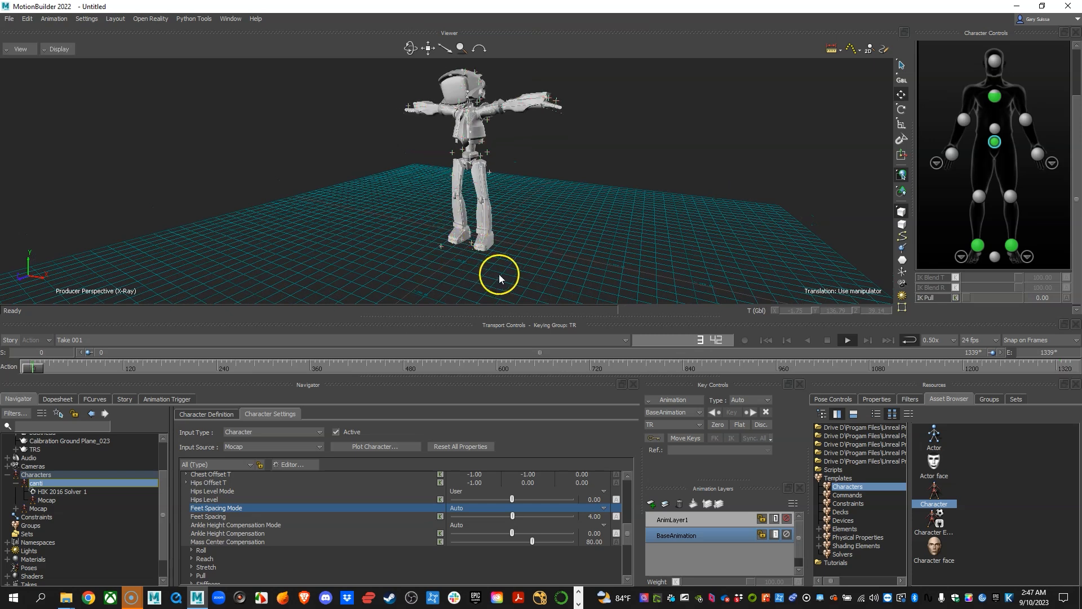
{"action": "right_click_drag", "start_coordinate": [534, 269], "coordinate": [515, 249], "text": "alt"}
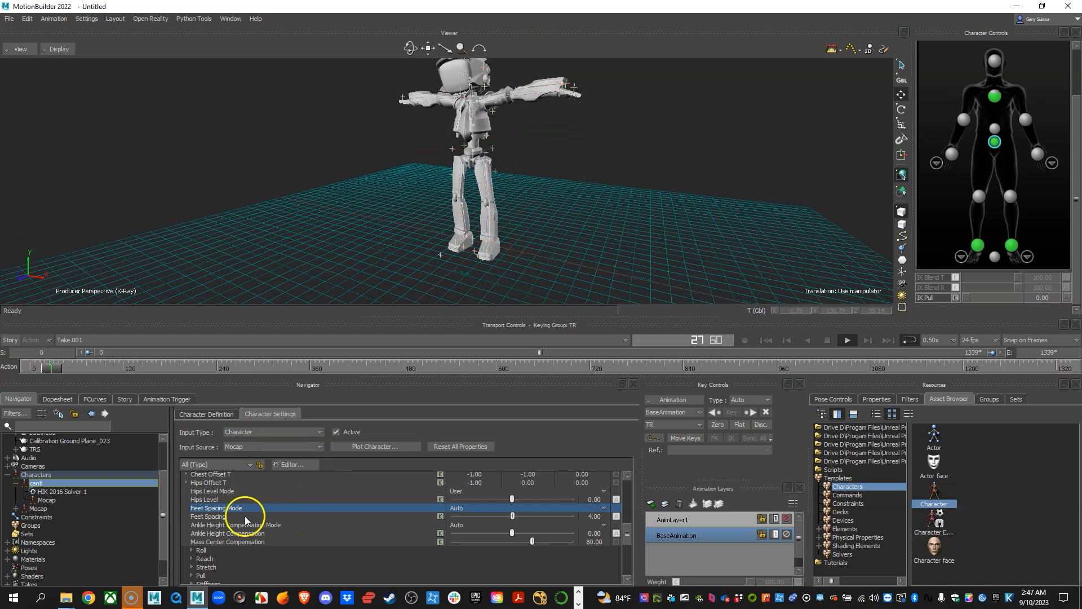
{"action": "left_click", "coordinate": [246, 518]}
{"action": "left_click", "coordinate": [587, 295]}
{"action": "right_click_drag", "start_coordinate": [587, 295], "coordinate": [563, 297], "text": "alt"}
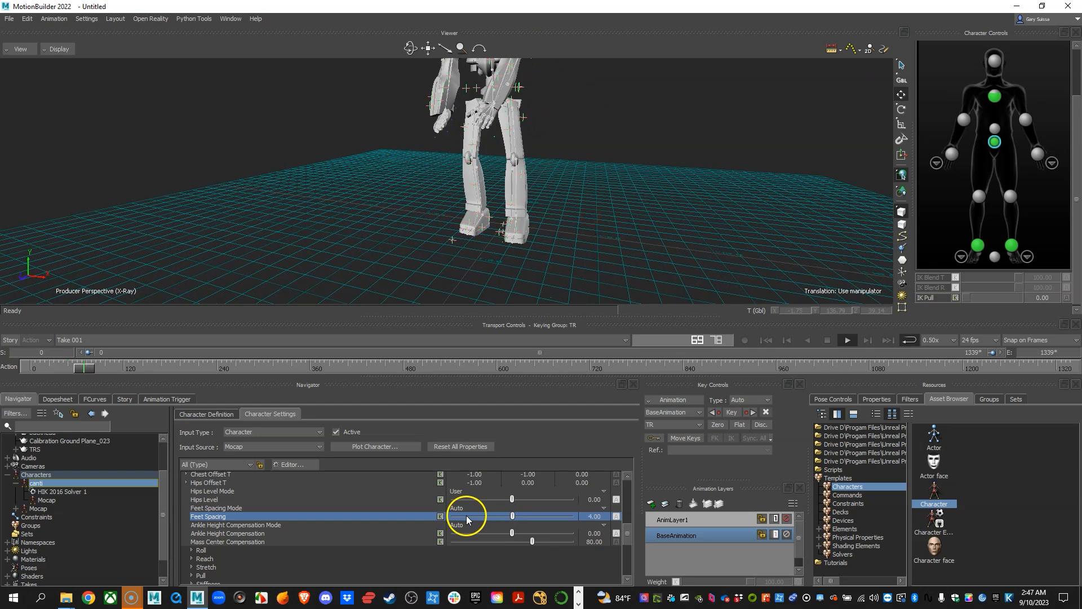
Set Feet Spacing Mode back to User and check the feet against the mocap skeleton during playback.
{"action": "left_click", "coordinate": [457, 508]}
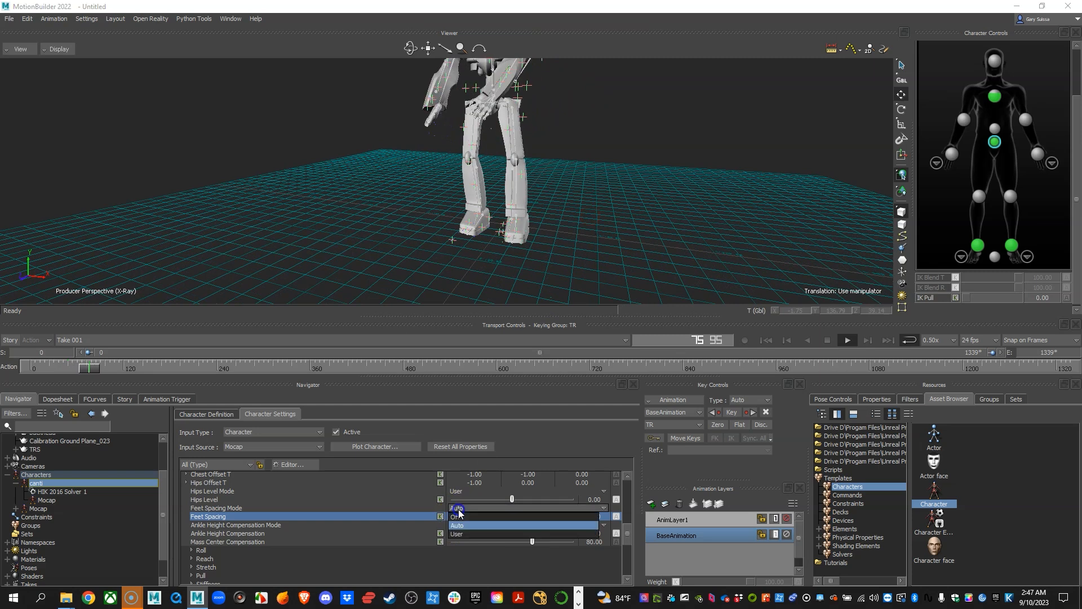
{"action": "left_click", "coordinate": [456, 534]}
{"action": "left_click", "coordinate": [587, 249]}
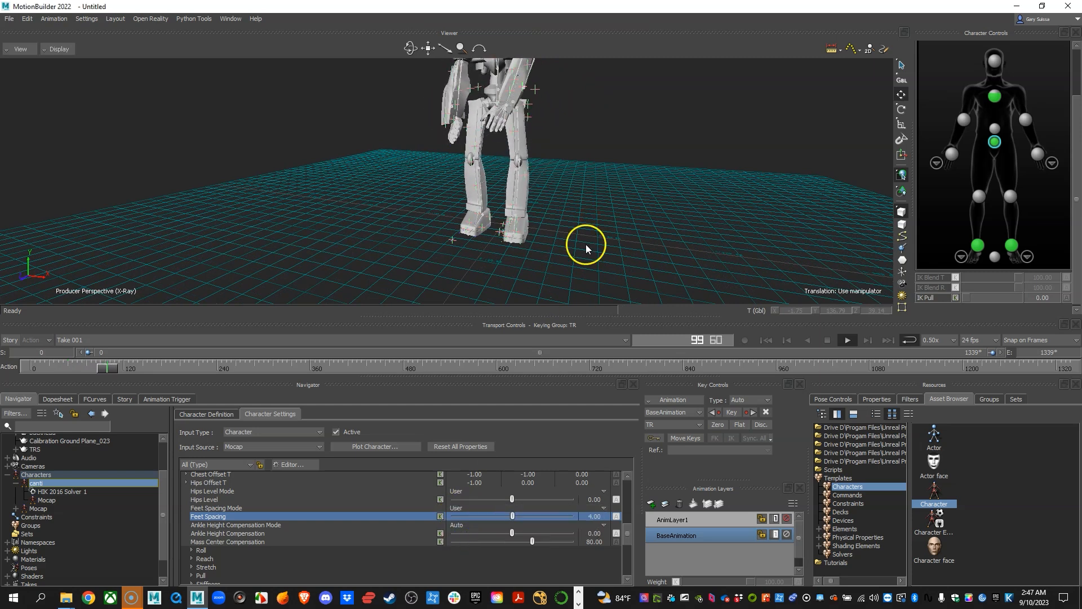
{"action": "right_click_drag", "start_coordinate": [587, 249], "coordinate": [624, 247], "text": "alt"}
{"action": "left_click_drag", "start_coordinate": [623, 247], "coordinate": [616, 237], "text": "alt"}
{"action": "right_click_drag", "start_coordinate": [617, 237], "coordinate": [627, 233], "text": "alt"}
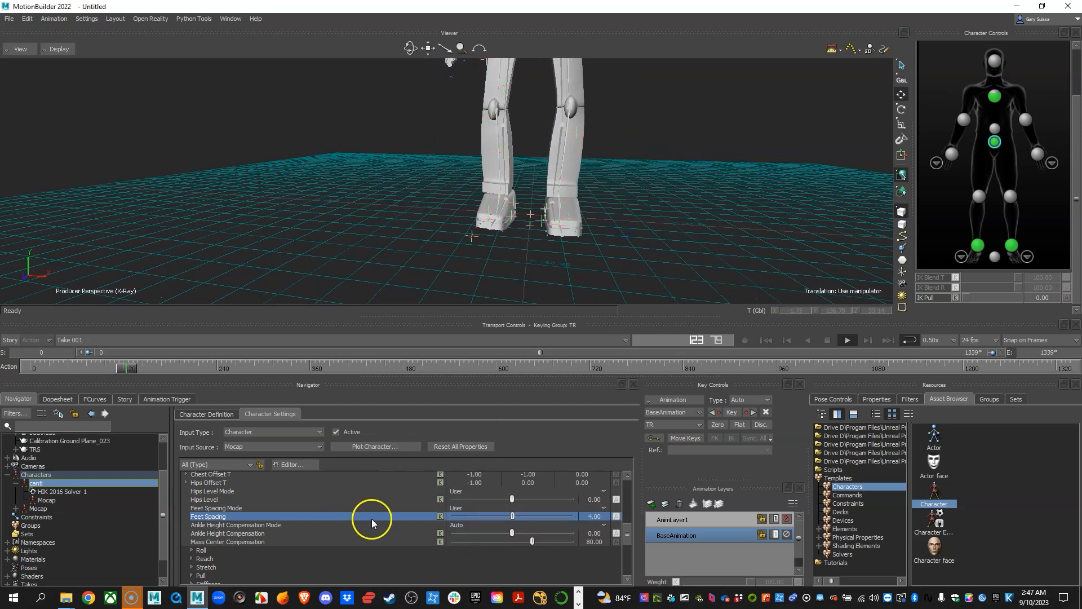
{"action": "middle_click_drag", "start_coordinate": [531, 266], "coordinate": [535, 236], "text": "alt"}
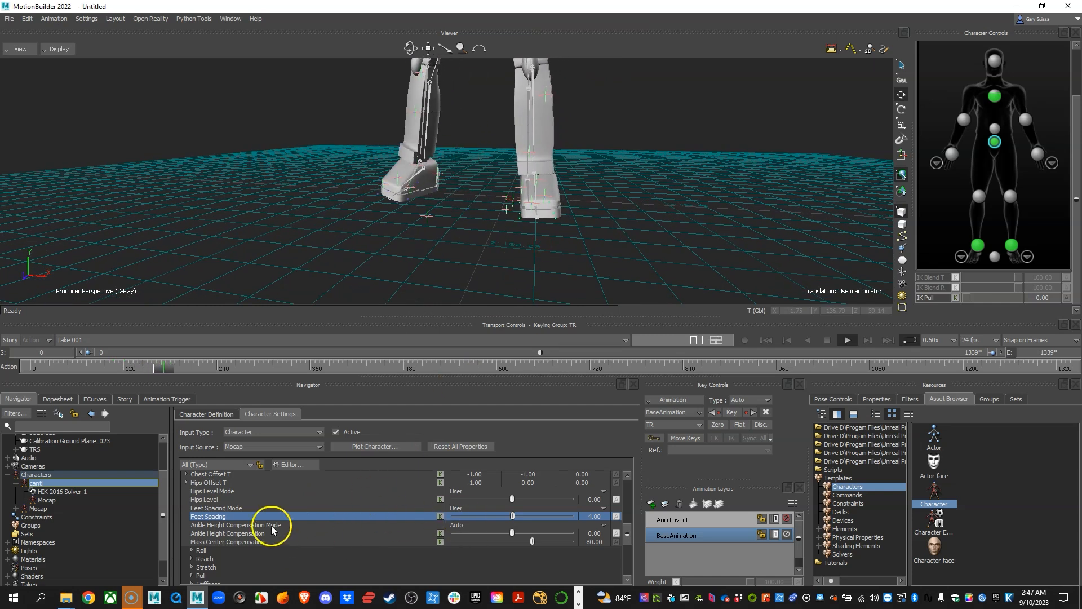
Select the Ankle Height Compensation Mode setting and inspect canti's ankles and feet from several angles during playback.
{"action": "left_click", "coordinate": [221, 525]}
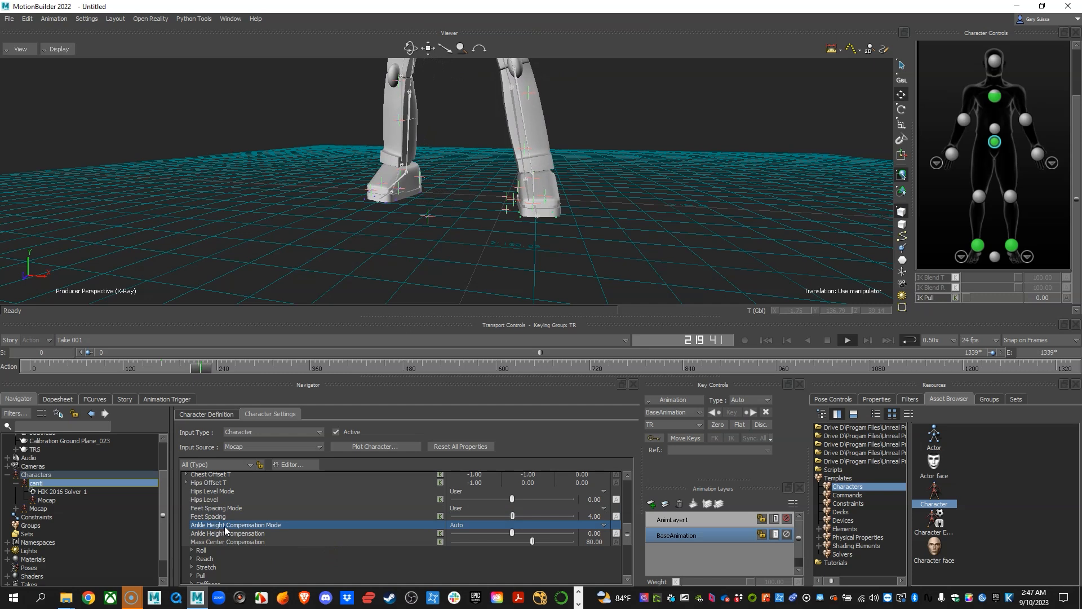
{"action": "left_click_drag", "start_coordinate": [522, 197], "coordinate": [415, 198], "text": "alt"}
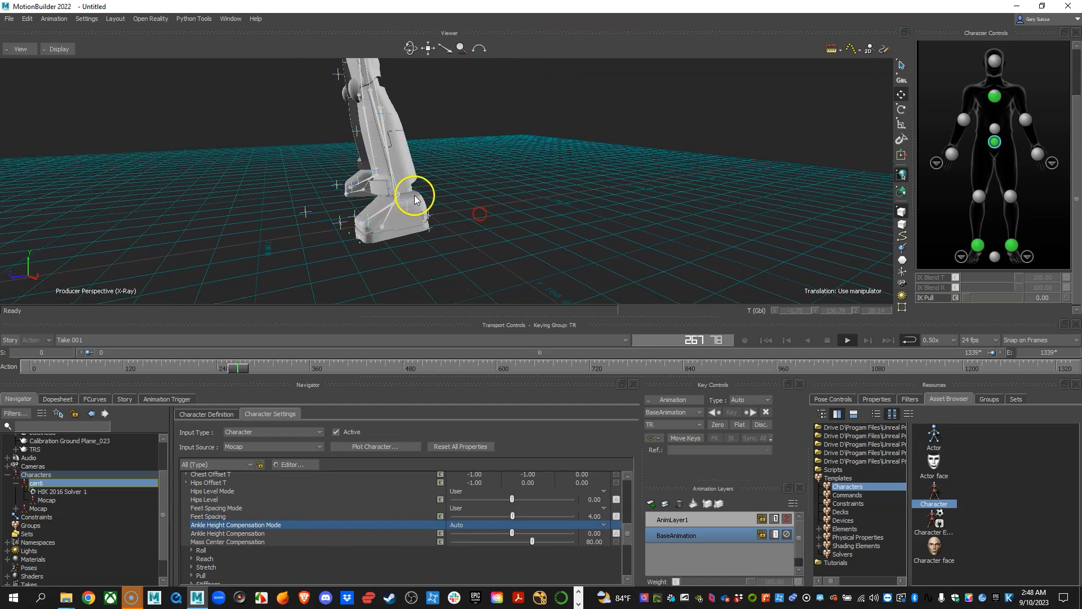
{"action": "left_click_drag", "start_coordinate": [421, 239], "coordinate": [576, 228], "text": "ctrl"}
{"action": "key", "text": "a"}
{"action": "left_click_drag", "start_coordinate": [576, 227], "coordinate": [546, 265], "text": "ctrl+shift"}
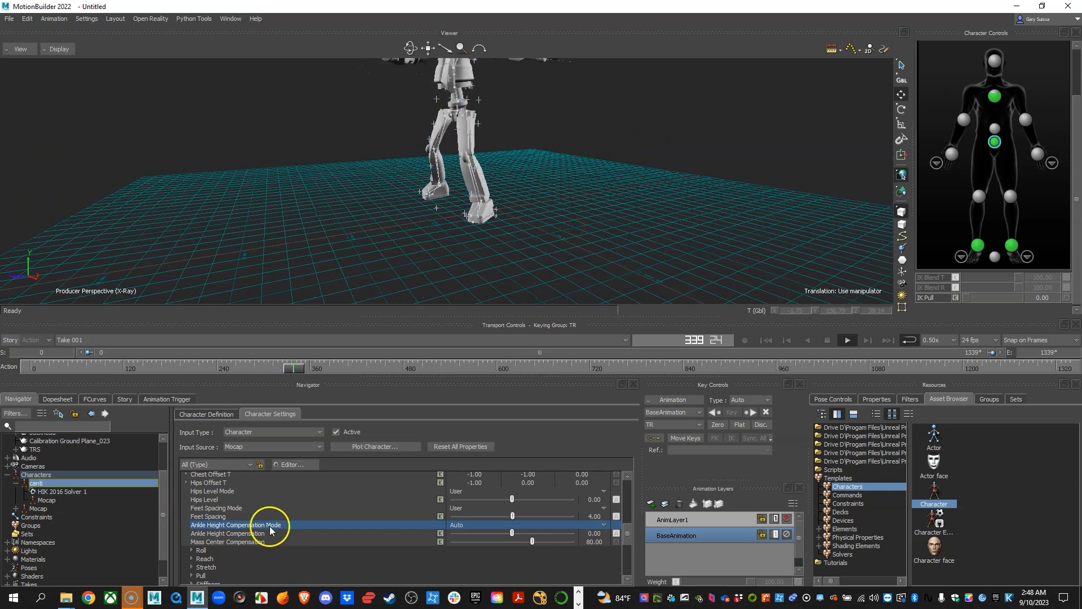
Find the Floor Contacts group under Modifiers in canti's character settings and view the whole character during playback.
{"action": "scroll", "coordinate": [286, 572], "scroll_direction": "down", "scroll_amount": 2}
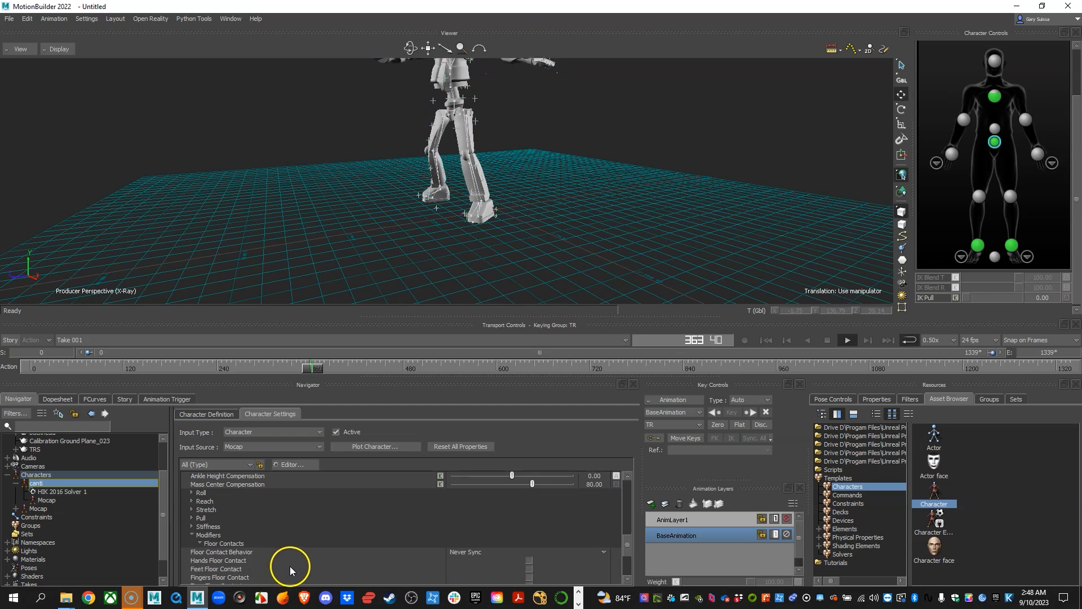
{"action": "left_click", "coordinate": [220, 536]}
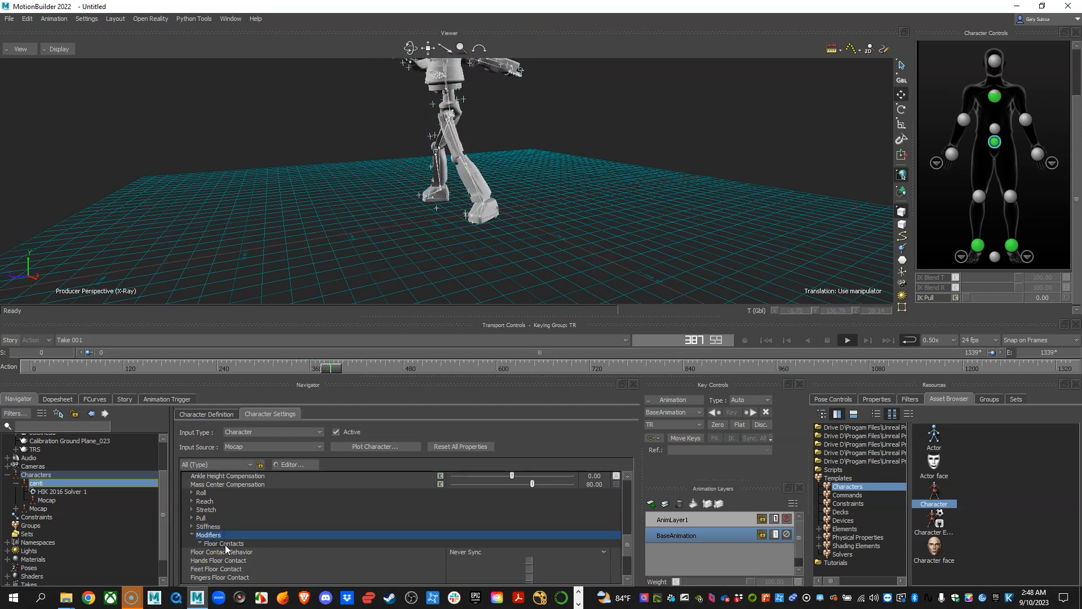
{"action": "scroll", "coordinate": [225, 548], "scroll_direction": "down", "scroll_amount": 2}
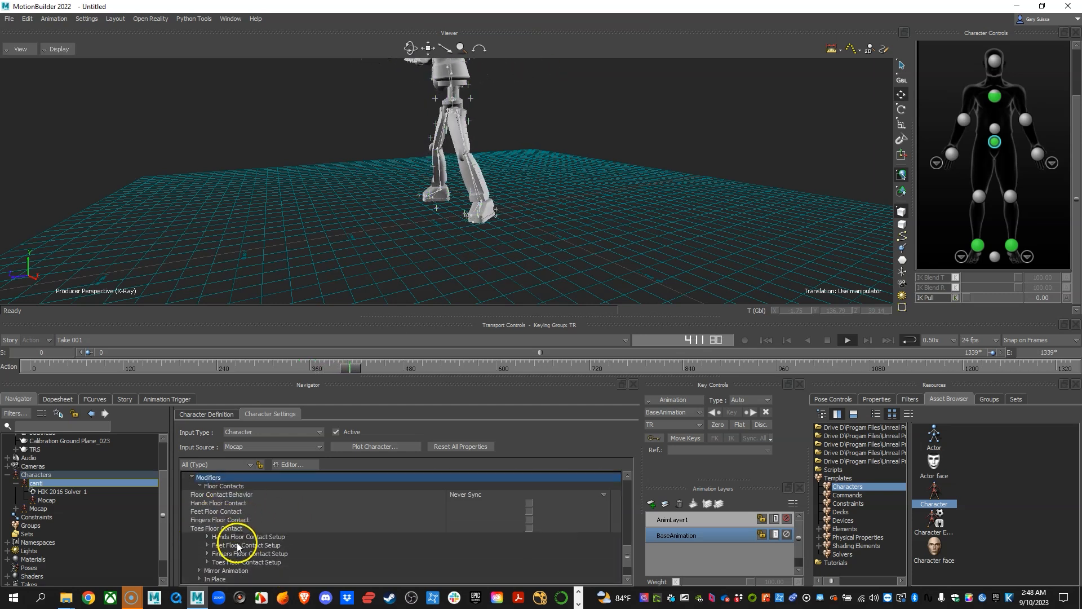
{"action": "scroll", "coordinate": [238, 547], "scroll_direction": "up", "scroll_amount": 1}
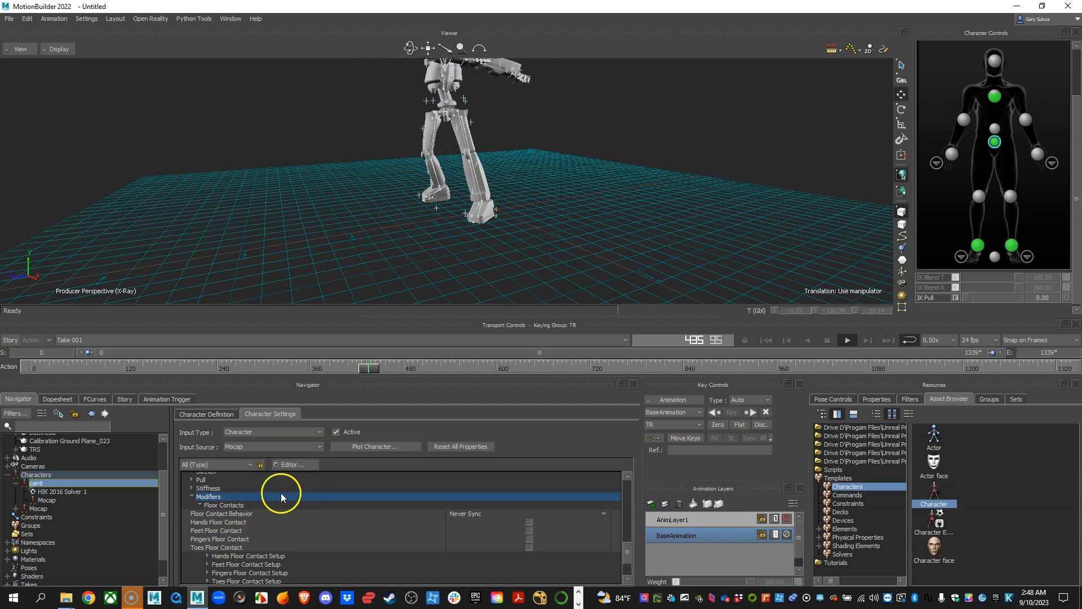
{"action": "left_click", "coordinate": [225, 505]}
{"action": "left_click_drag", "start_coordinate": [522, 185], "coordinate": [466, 211], "text": "alt"}
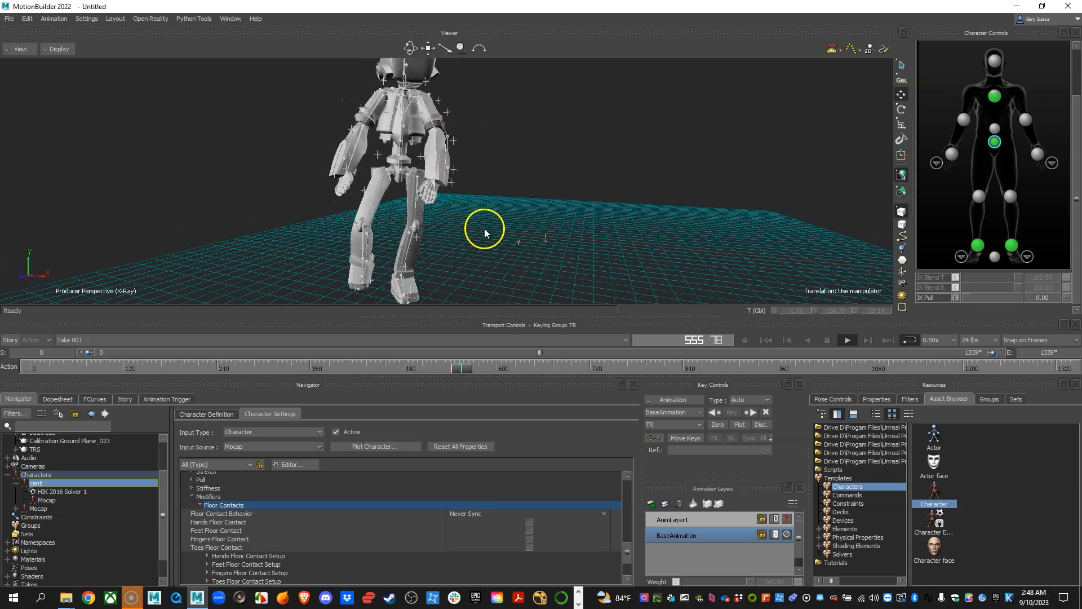
{"action": "scroll", "coordinate": [565, 206], "scroll_direction": "down", "scroll_amount": 4}
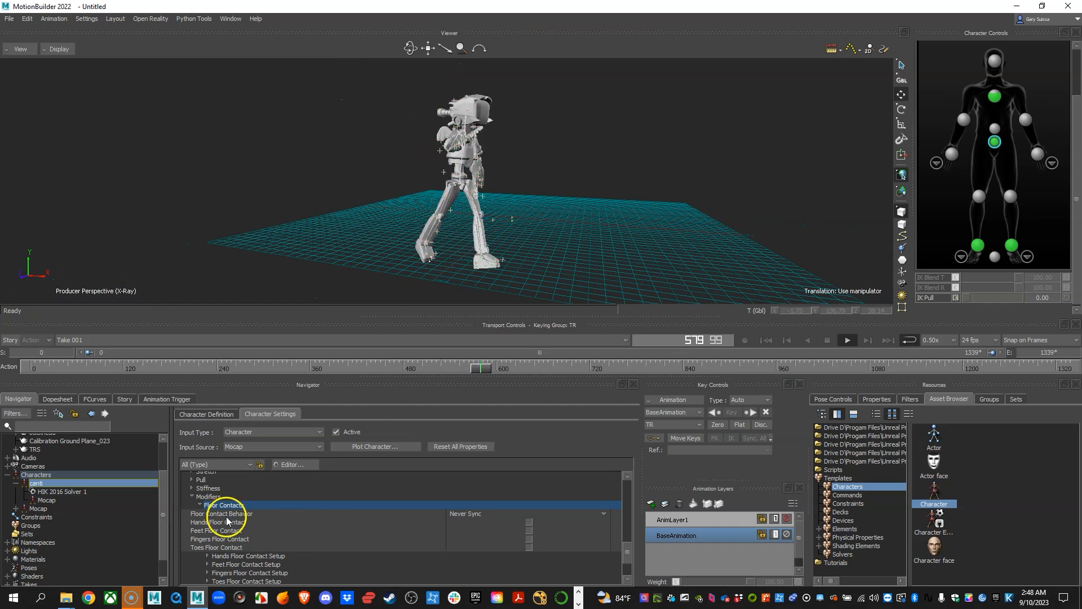
Stop playback at frame 645 and examine how canti's feet meet the floor from several angles.
{"action": "left_click_drag", "start_coordinate": [599, 252], "coordinate": [483, 231], "text": "alt"}
{"action": "left_click", "coordinate": [827, 341]}
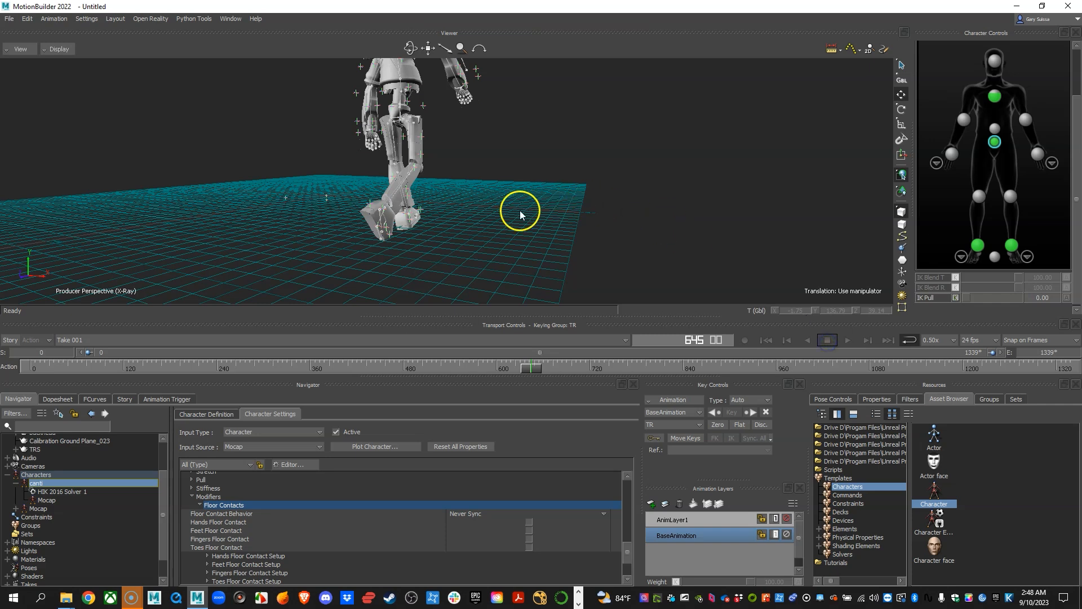
{"action": "middle_click_drag", "start_coordinate": [413, 230], "coordinate": [407, 233], "text": "alt"}
{"action": "right_click_drag", "start_coordinate": [406, 234], "coordinate": [421, 241], "text": "alt"}
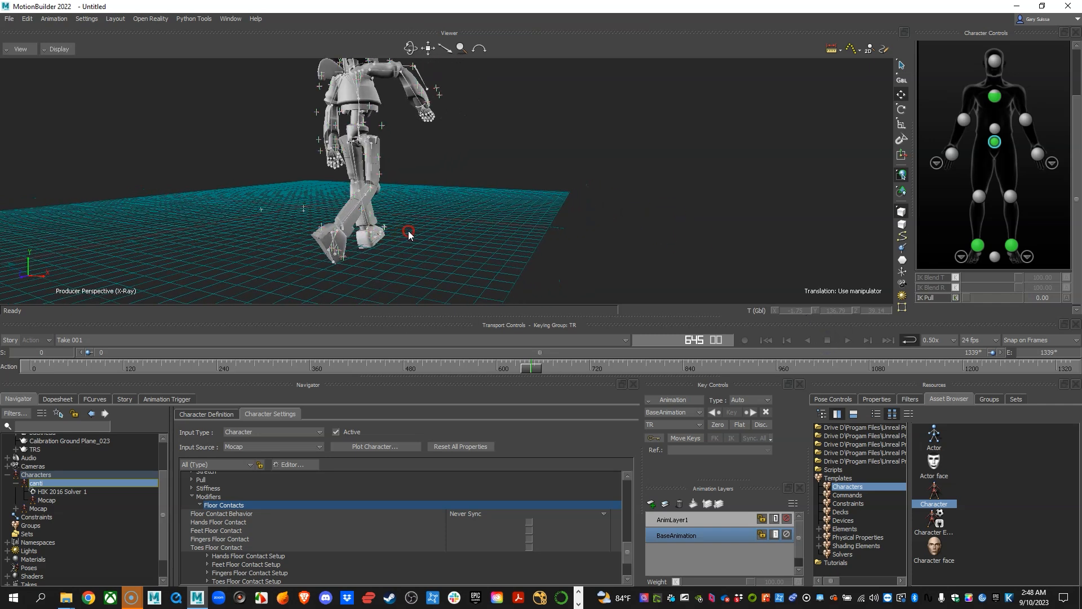
{"action": "left_click_drag", "start_coordinate": [421, 242], "coordinate": [470, 233], "text": "alt"}
{"action": "right_click_drag", "start_coordinate": [470, 233], "coordinate": [434, 226], "text": "alt"}
{"action": "left_click_drag", "start_coordinate": [434, 226], "coordinate": [483, 258], "text": "alt"}
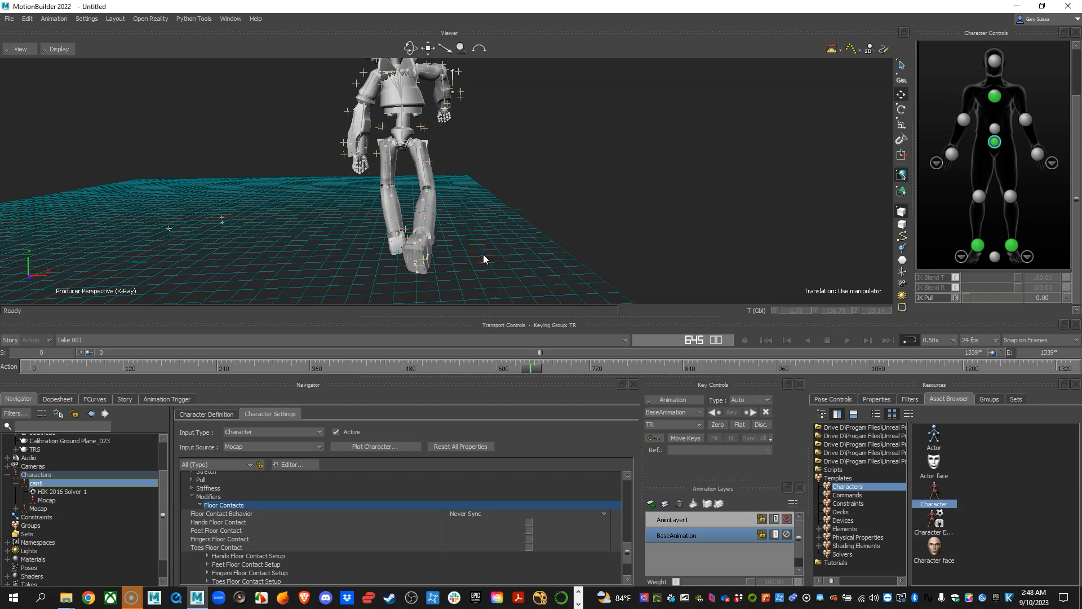
{"action": "mouse_move", "coordinate": [481, 251]}
{"action": "middle_mouse_down", "text": "alt"}
{"action": "mouse_move", "coordinate": [446, 258]}
{"action": "mouse_move", "coordinate": [448, 244]}
{"action": "mouse_move", "coordinate": [466, 239]}
{"action": "middle_mouse_up", "text": "alt"}
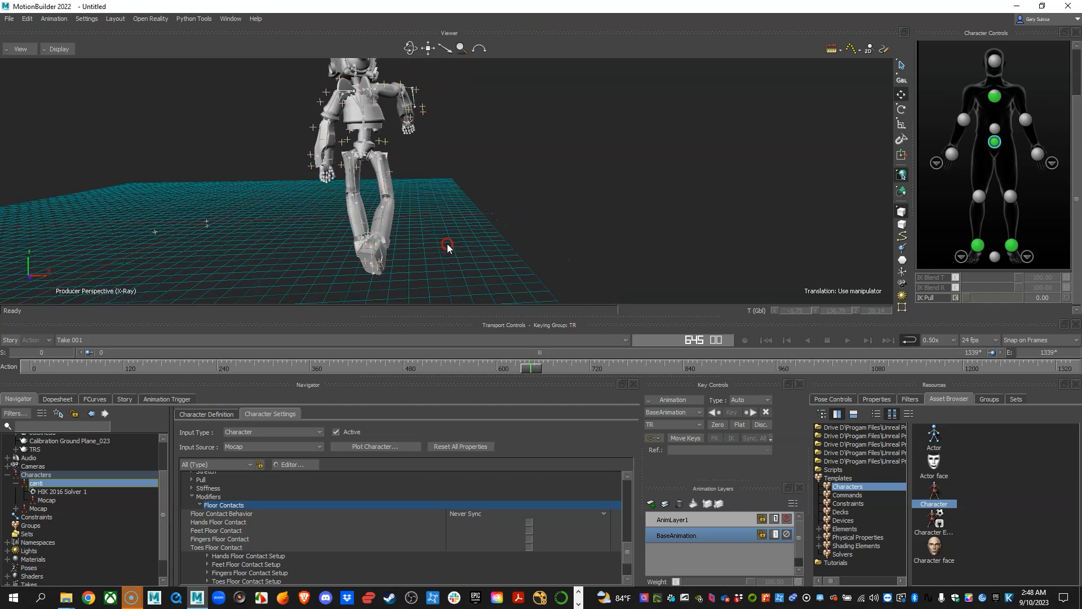
{"action": "right_click_drag", "start_coordinate": [466, 239], "coordinate": [474, 244], "text": "alt"}
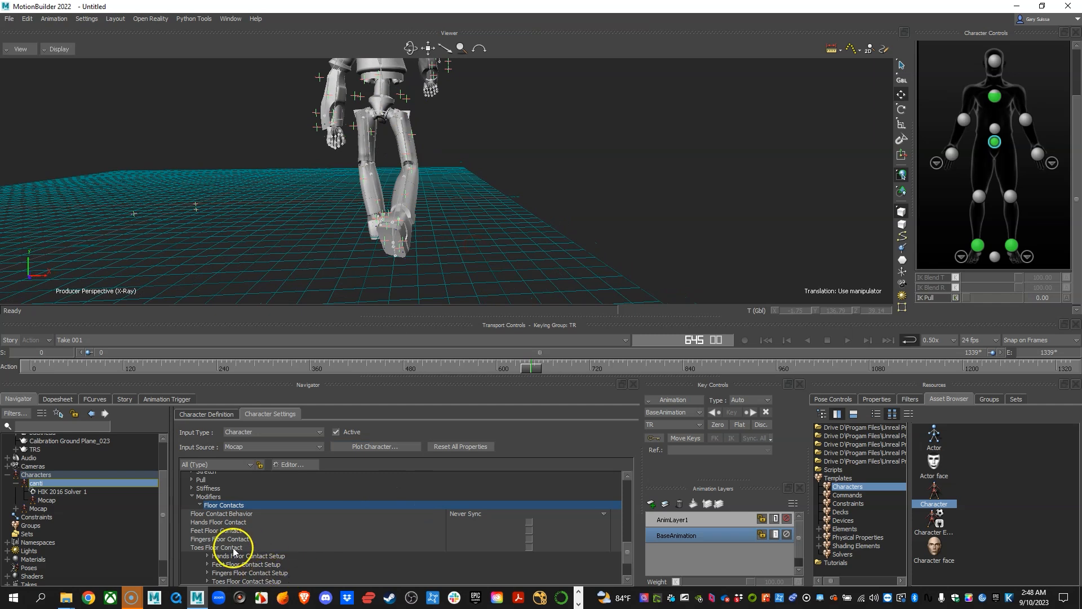
{"action": "right_click_drag", "start_coordinate": [449, 240], "coordinate": [441, 237], "text": "alt"}
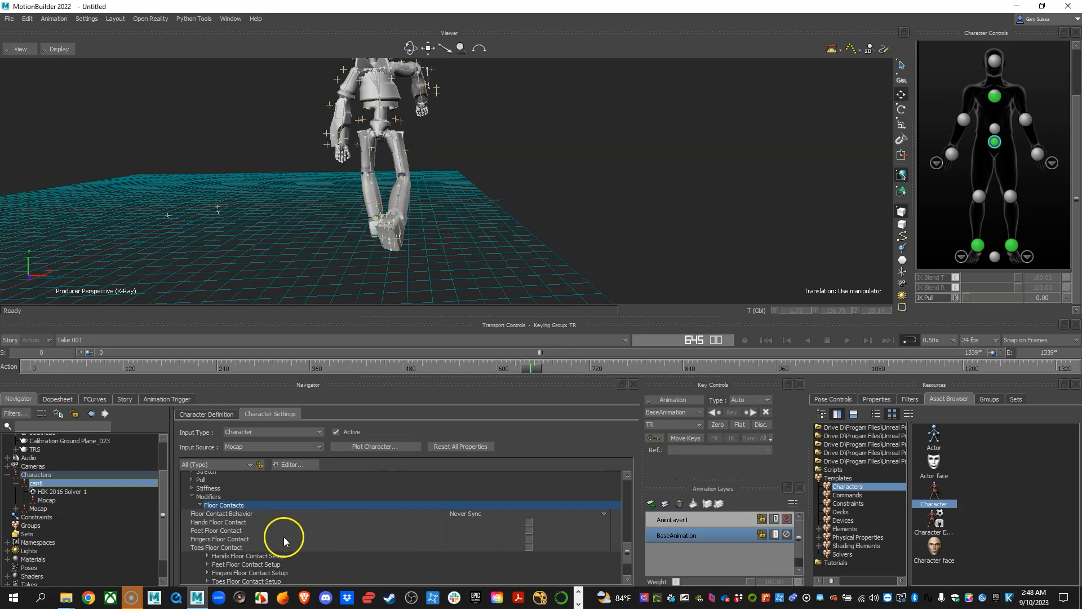
Enable Feet Floor Contact for canti and inspect both feet close up.
{"action": "left_click", "coordinate": [214, 531]}
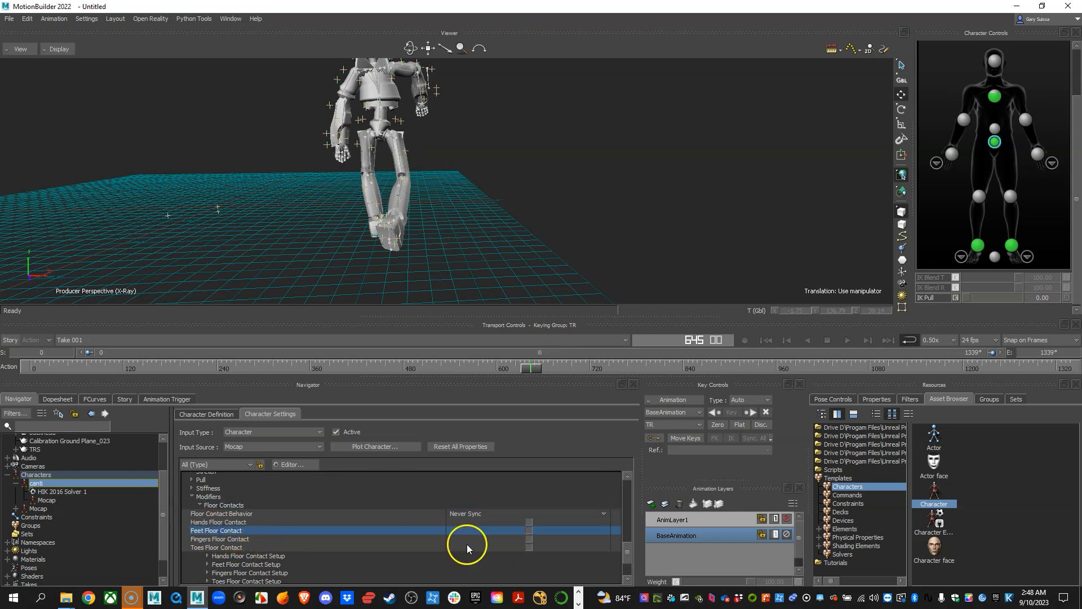
{"action": "left_click", "coordinate": [529, 530]}
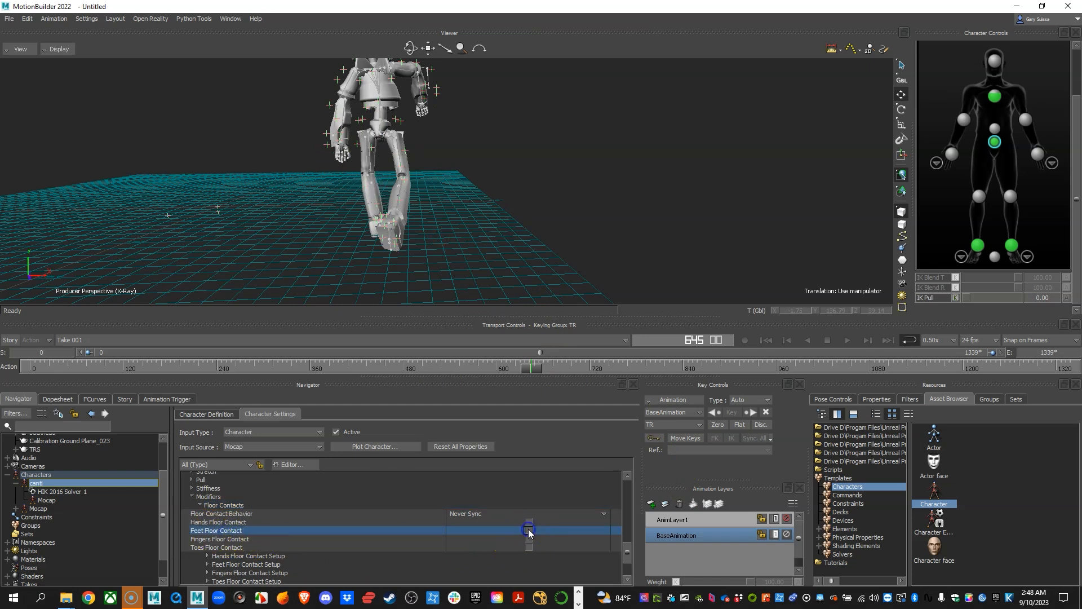
{"action": "right_click_drag", "start_coordinate": [440, 246], "coordinate": [386, 250], "text": "alt"}
{"action": "left_click_drag", "start_coordinate": [385, 249], "coordinate": [514, 243], "text": "alt"}
{"action": "middle_click_drag", "start_coordinate": [514, 243], "coordinate": [468, 244], "text": "alt"}
{"action": "right_click_drag", "start_coordinate": [467, 244], "coordinate": [558, 255], "text": "alt"}
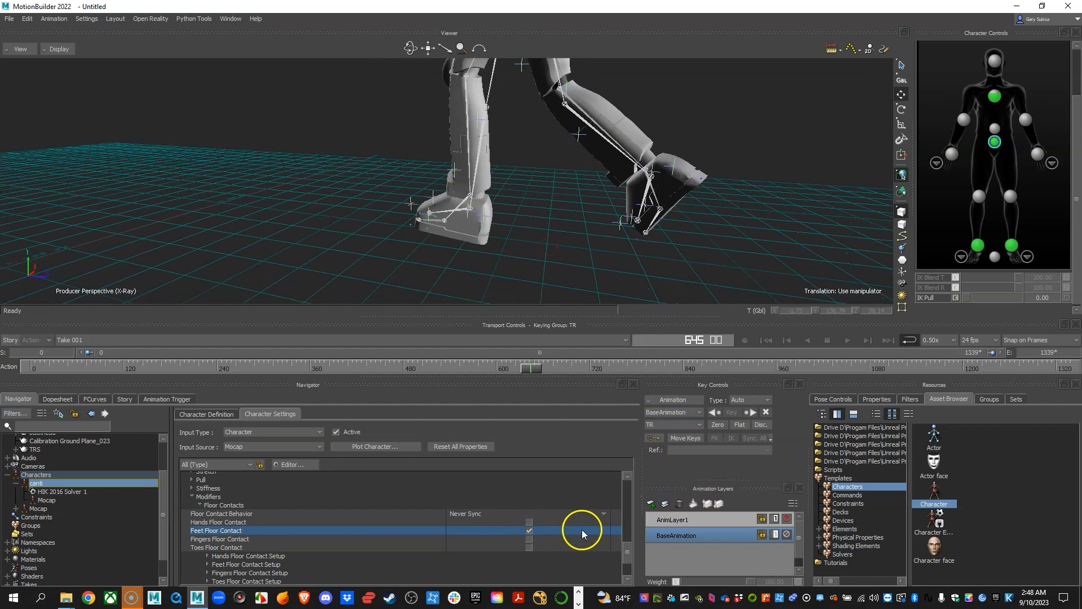
Switch Feet Floor Contact off and on twice to compare the planted foot, leaving it enabled.
{"action": "left_click", "coordinate": [528, 530]}
{"action": "left_click", "coordinate": [528, 531]}
{"action": "left_click", "coordinate": [529, 531]}
{"action": "left_click", "coordinate": [529, 531]}
{"action": "right_click_drag", "start_coordinate": [662, 189], "coordinate": [574, 219], "text": "alt"}
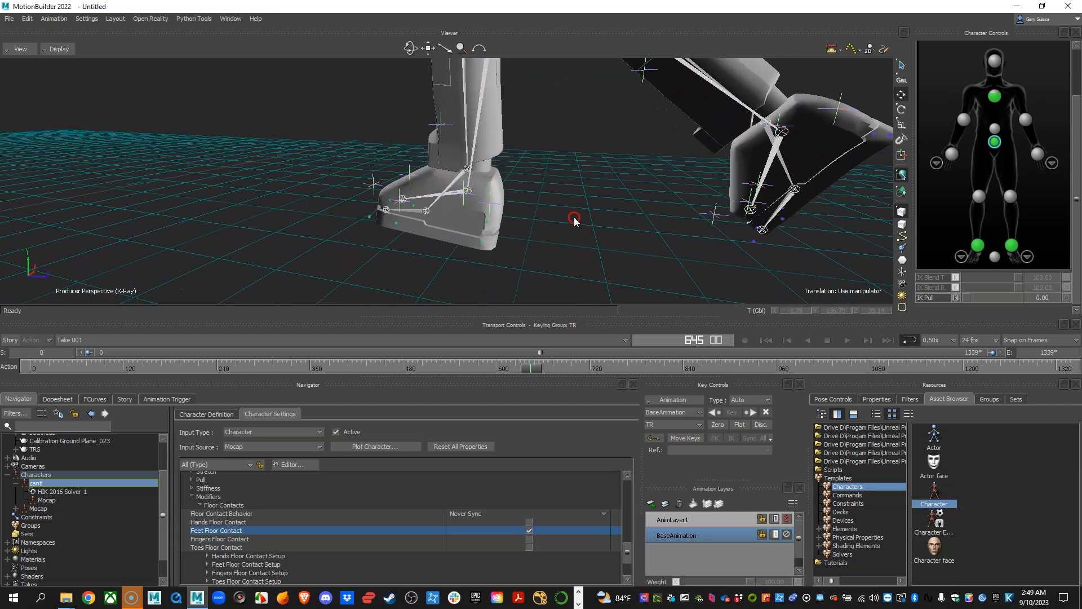
Select the LeftFoot_ExtToeTip floor contact marker at the front of canti's left foot.
{"action": "left_click", "coordinate": [371, 216]}
{"action": "right_click_drag", "start_coordinate": [366, 222], "coordinate": [389, 244], "text": "alt"}
{"action": "left_click", "coordinate": [367, 236]}
{"action": "left_click", "coordinate": [319, 224]}
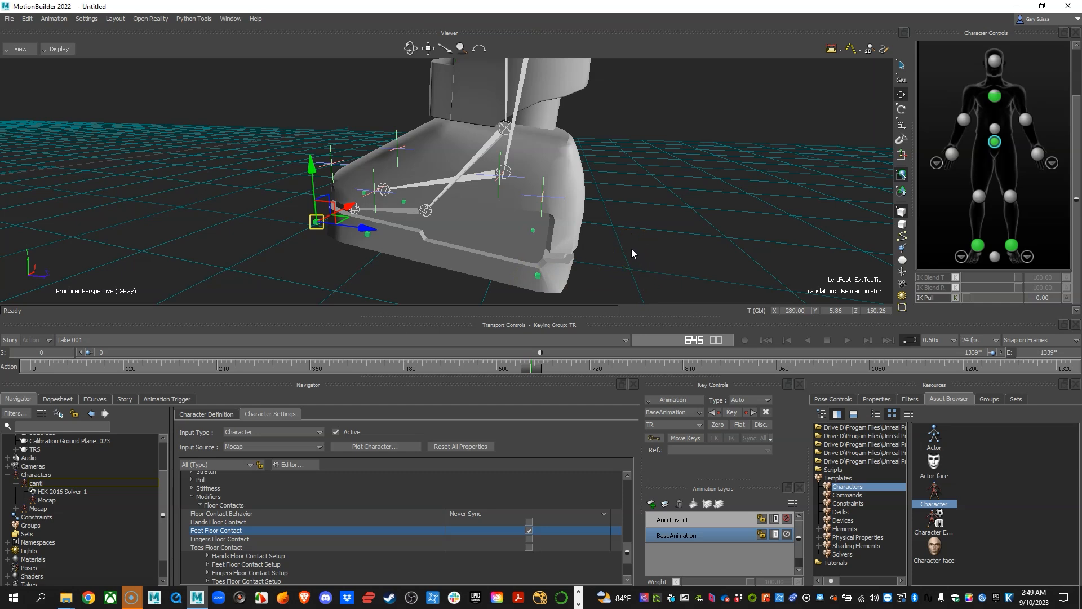
Compare the left foot with Feet Floor Contact disabled and enabled again, and resume playback.
{"action": "left_click", "coordinate": [529, 532]}
{"action": "left_click", "coordinate": [529, 531]}
{"action": "left_click_drag", "start_coordinate": [668, 233], "coordinate": [594, 175], "text": "ctrl"}
{"action": "key", "text": "space"}
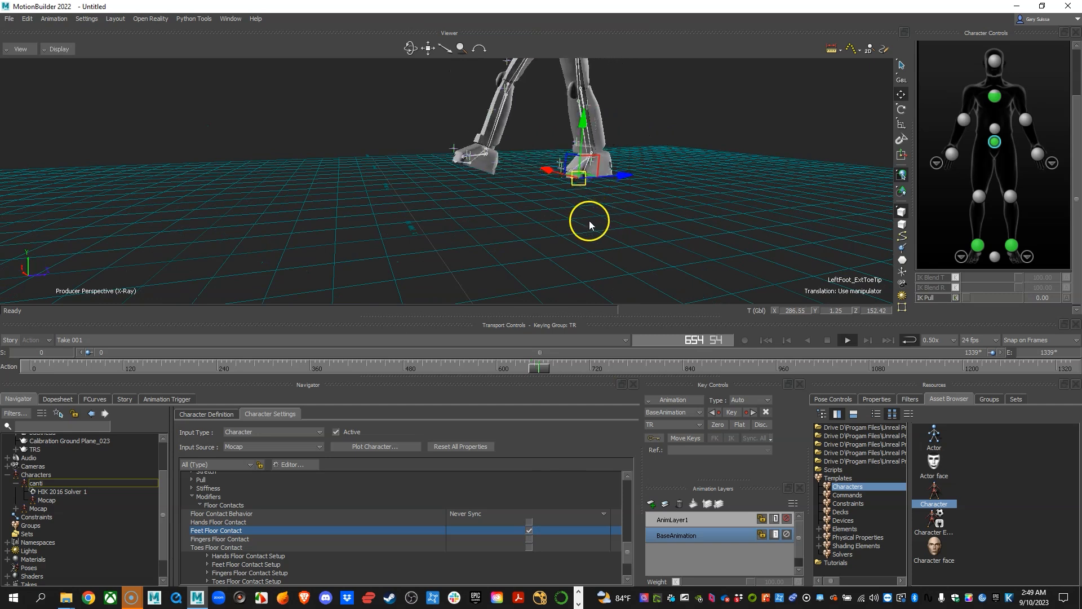
Examine canti's full-body motion and foot contact with the floor from several angles during playback.
{"action": "scroll", "coordinate": [574, 208], "scroll_direction": "down", "scroll_amount": 5}
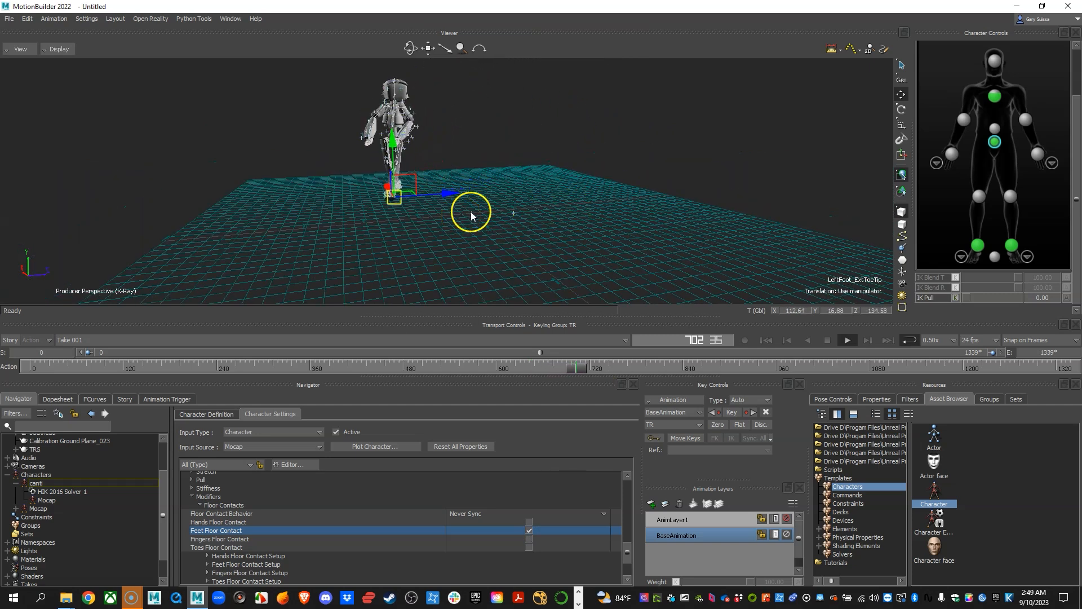
{"action": "left_click_drag", "start_coordinate": [524, 196], "coordinate": [442, 234], "text": "shift"}
{"action": "middle_click_drag", "start_coordinate": [442, 234], "coordinate": [519, 259], "text": "alt"}
{"action": "right_click_drag", "start_coordinate": [519, 259], "coordinate": [543, 258], "text": "alt"}
{"action": "middle_click_drag", "start_coordinate": [543, 259], "coordinate": [604, 236], "text": "alt"}
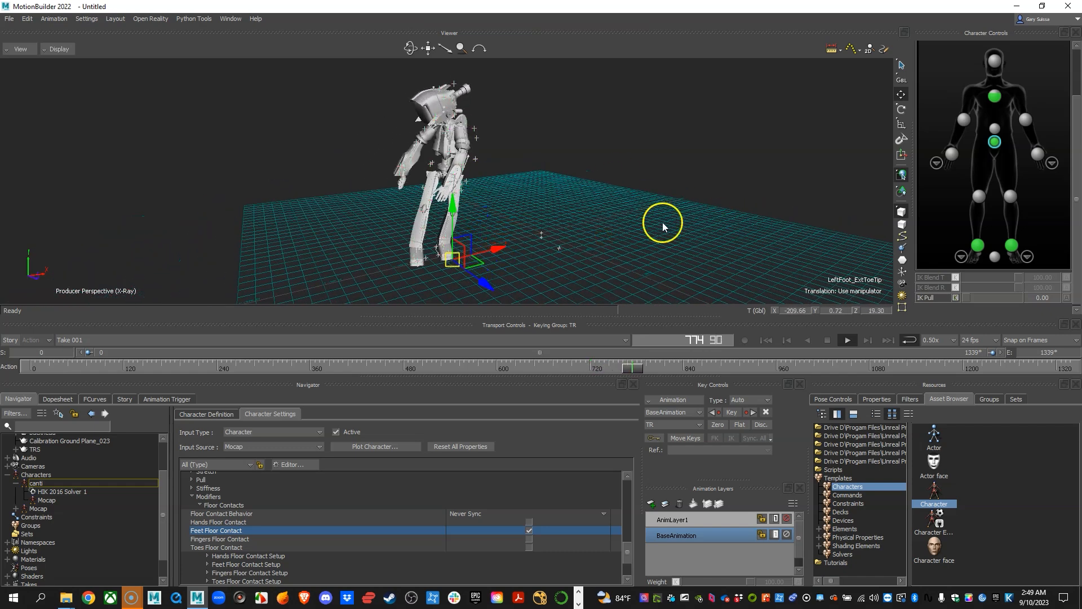
{"action": "right_click_drag", "start_coordinate": [720, 229], "coordinate": [621, 215], "text": "alt"}
{"action": "mouse_move", "coordinate": [621, 215]}
{"action": "middle_mouse_down", "text": "alt"}
{"action": "mouse_move", "coordinate": [616, 232]}
{"action": "mouse_move", "coordinate": [627, 223]}
{"action": "middle_mouse_up", "text": "alt"}
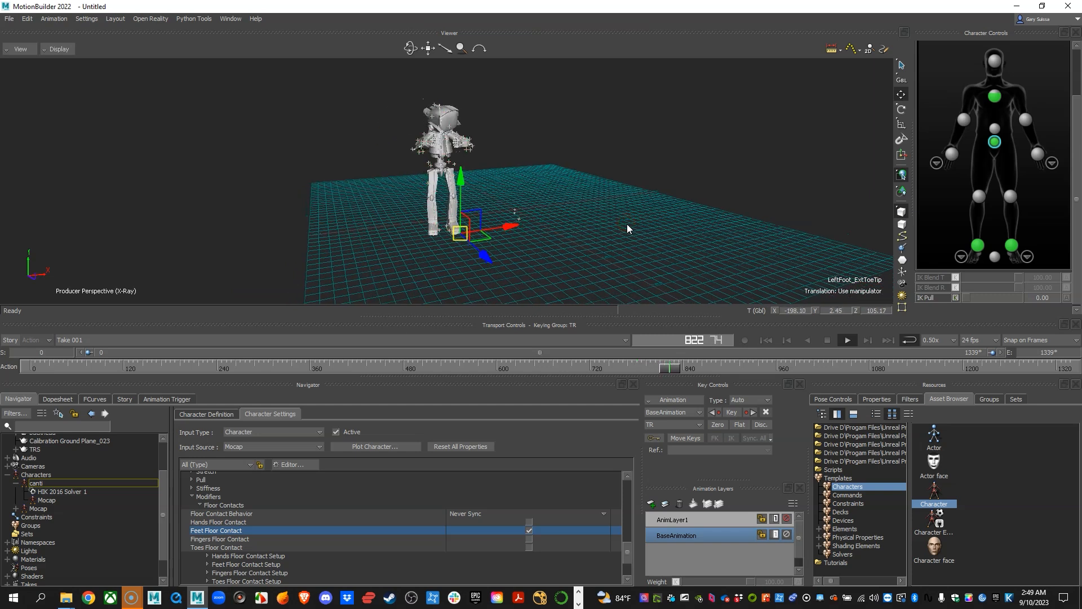
{"action": "left_click", "coordinate": [367, 302]}
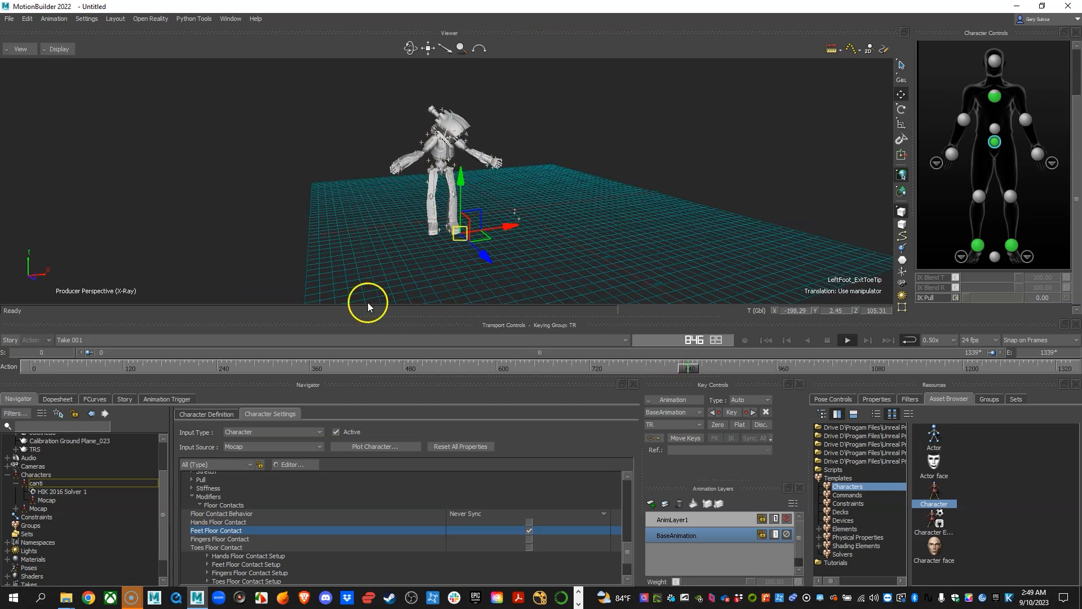